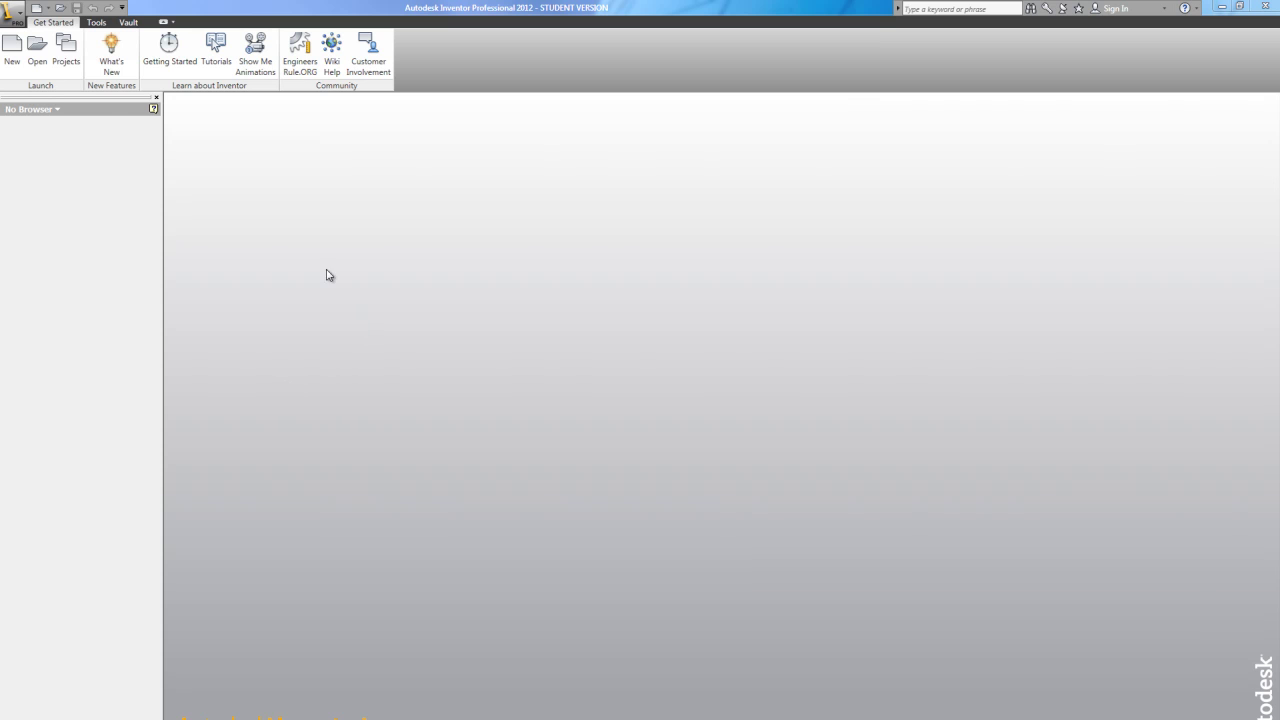
# Create a new part, Part1, from the Standard (in).ipt template
pyautogui.click(12, 46)
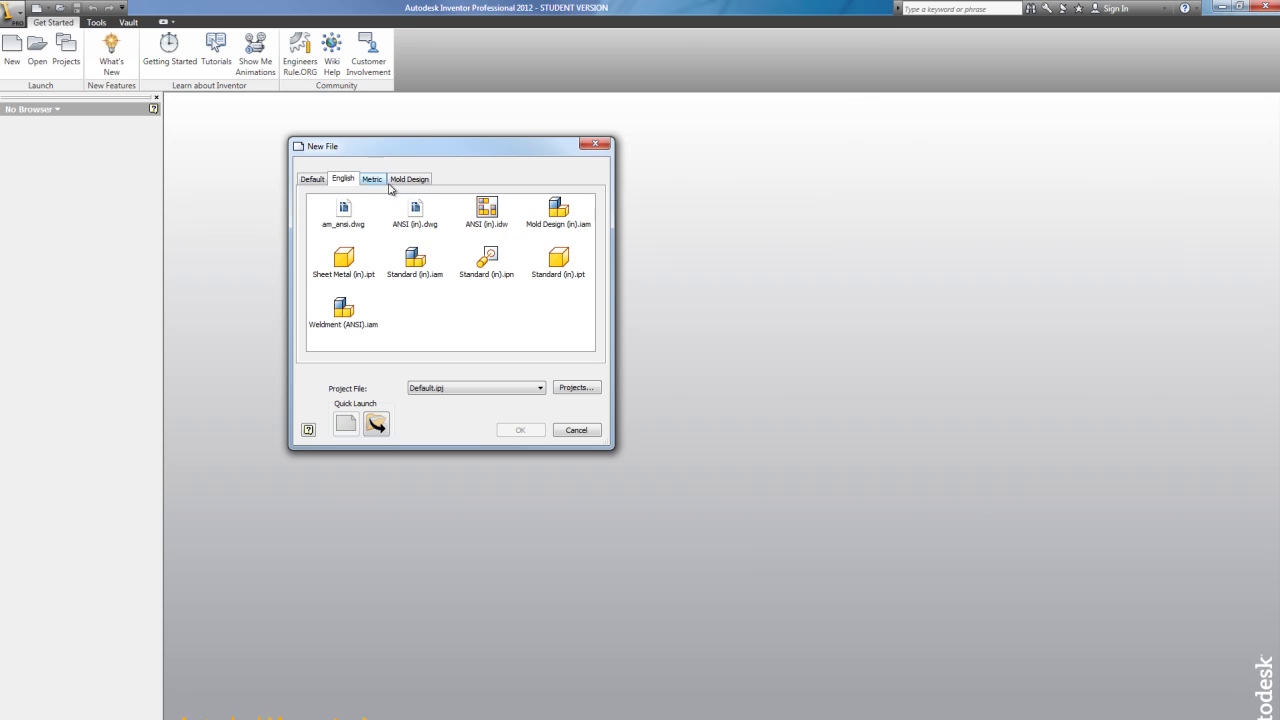
pyautogui.click(556, 264)
pyautogui.click(525, 431)
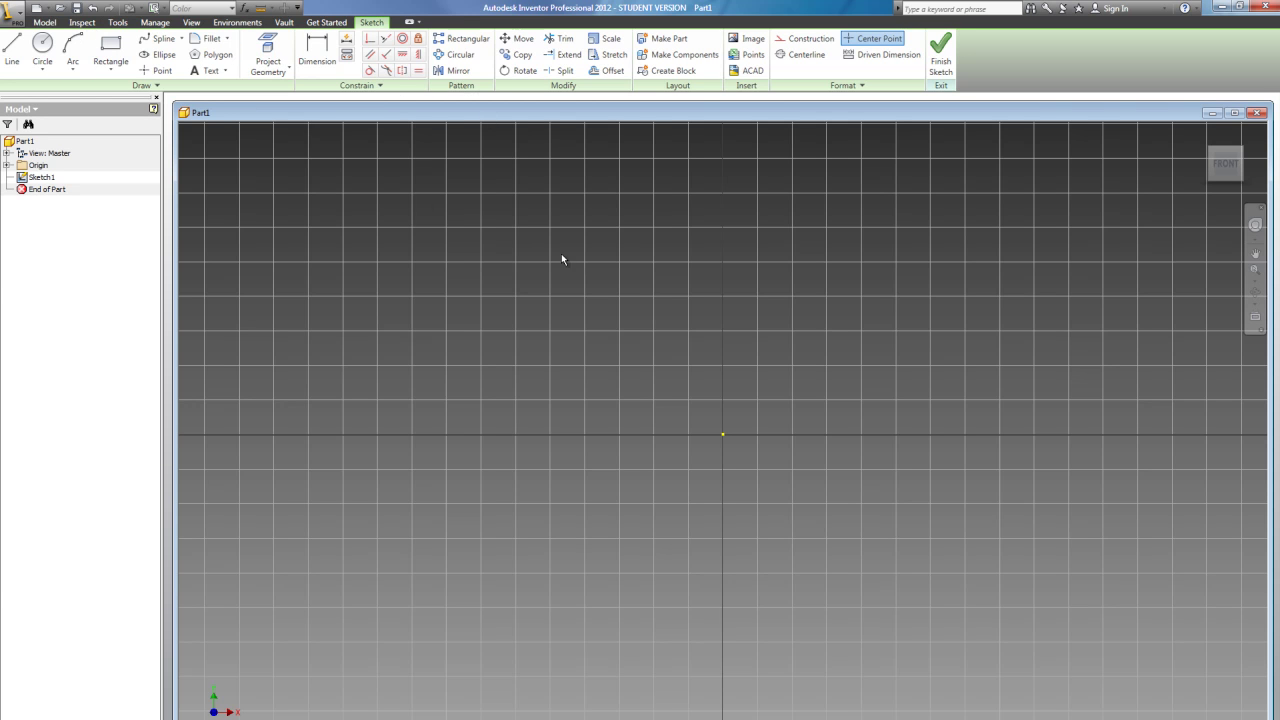
# Draw a 2.000 in by 2.000 in rectangle in Sketch1 with its corner at the origin
pyautogui.rightClick(618, 350)
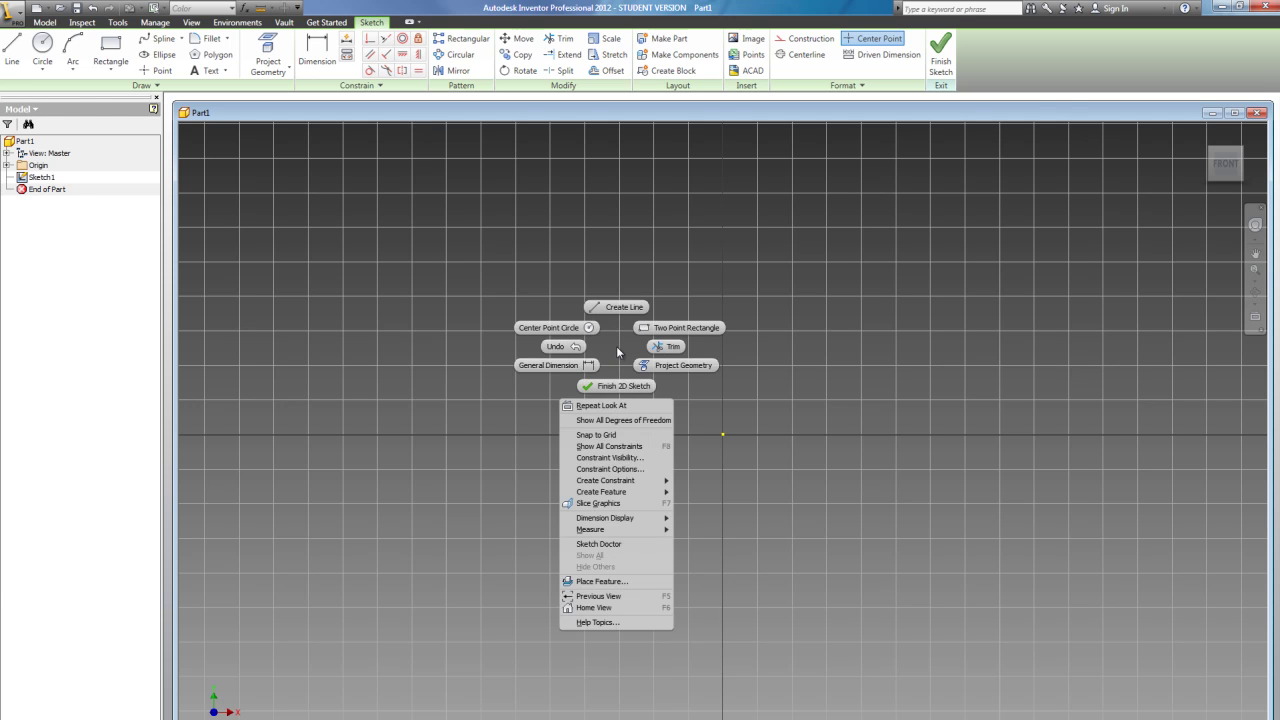
pyautogui.click(656, 330)
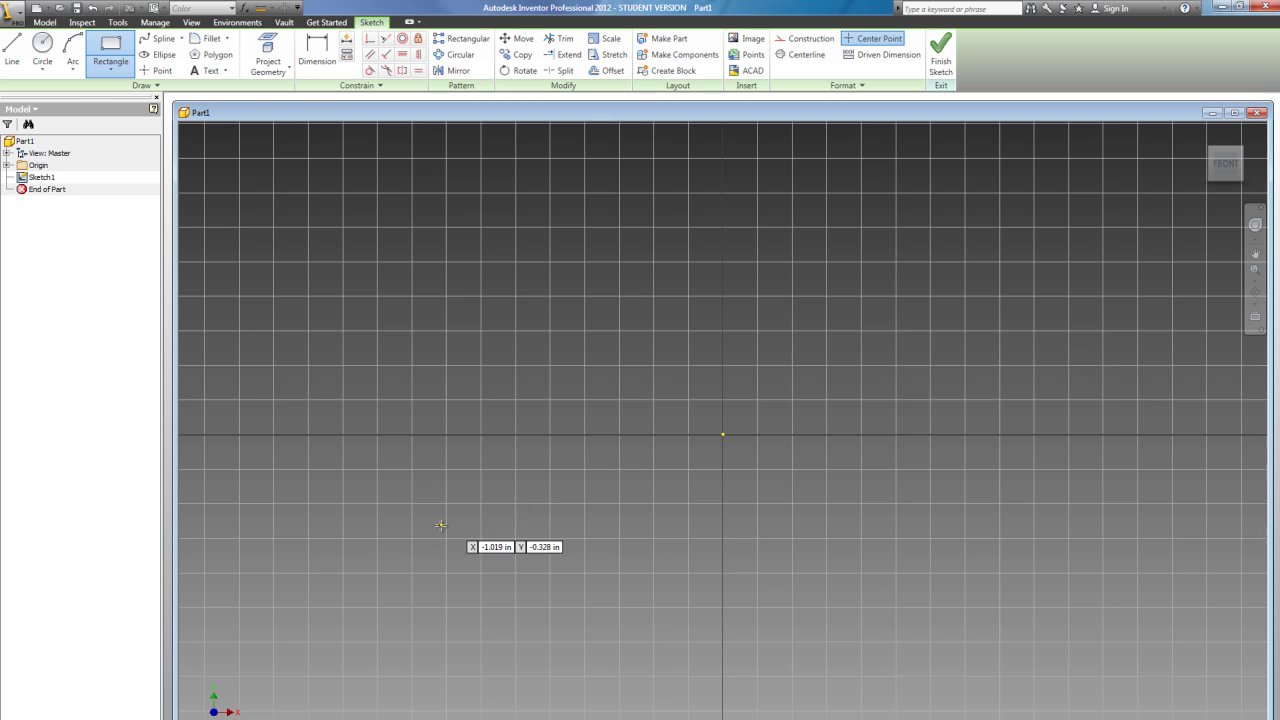
pyautogui.scroll(-3, 440, 525)
pyautogui.scroll(3, 440, 525)
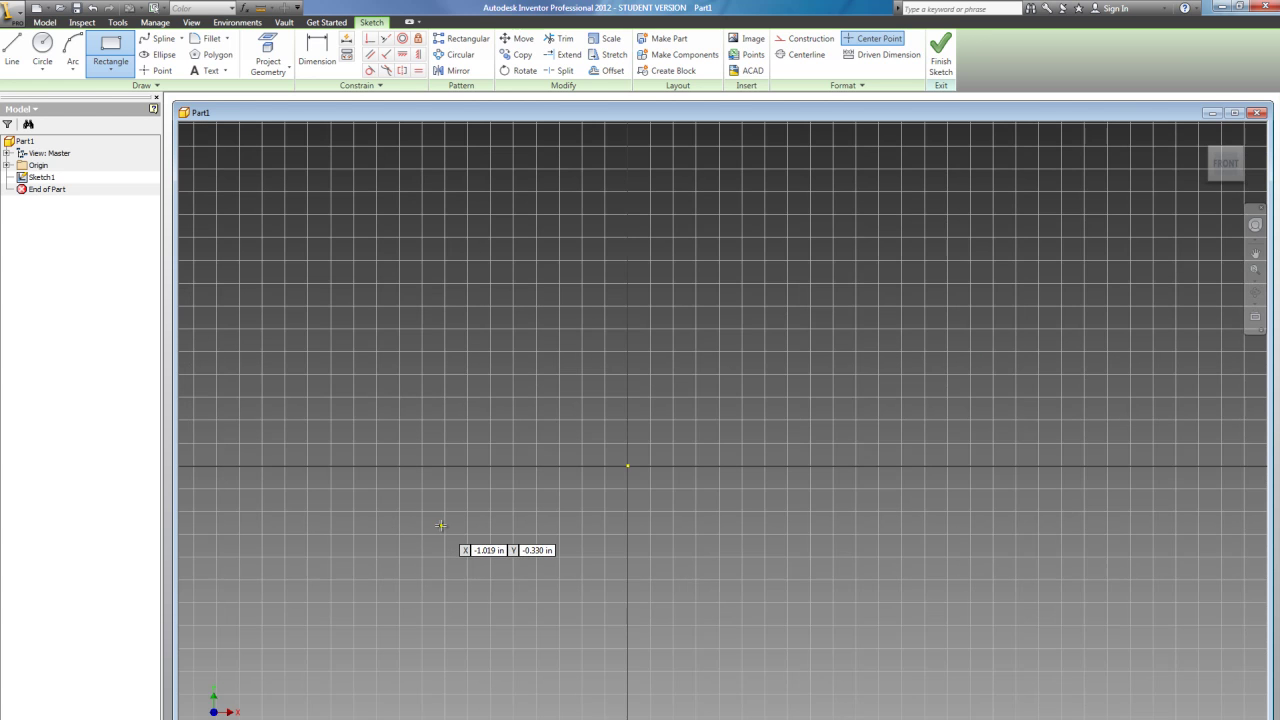
pyautogui.click(628, 465)
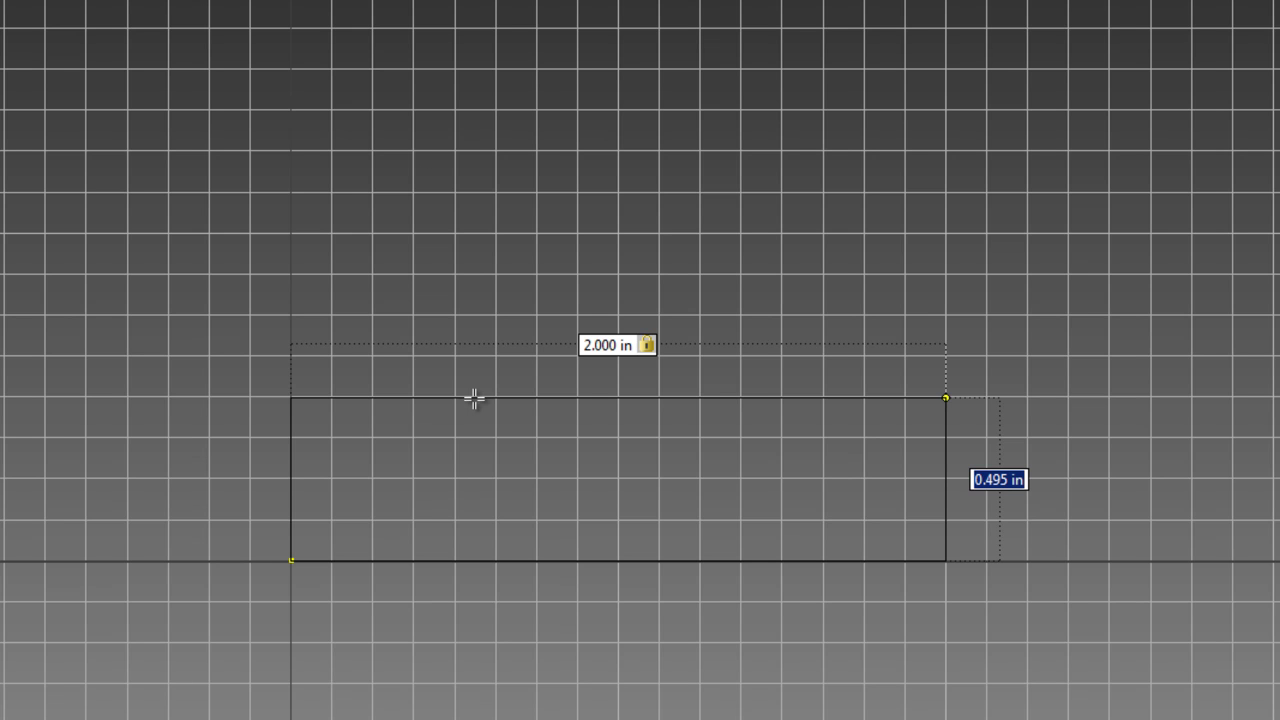
pyautogui.write('2')
pyautogui.press('Tab')
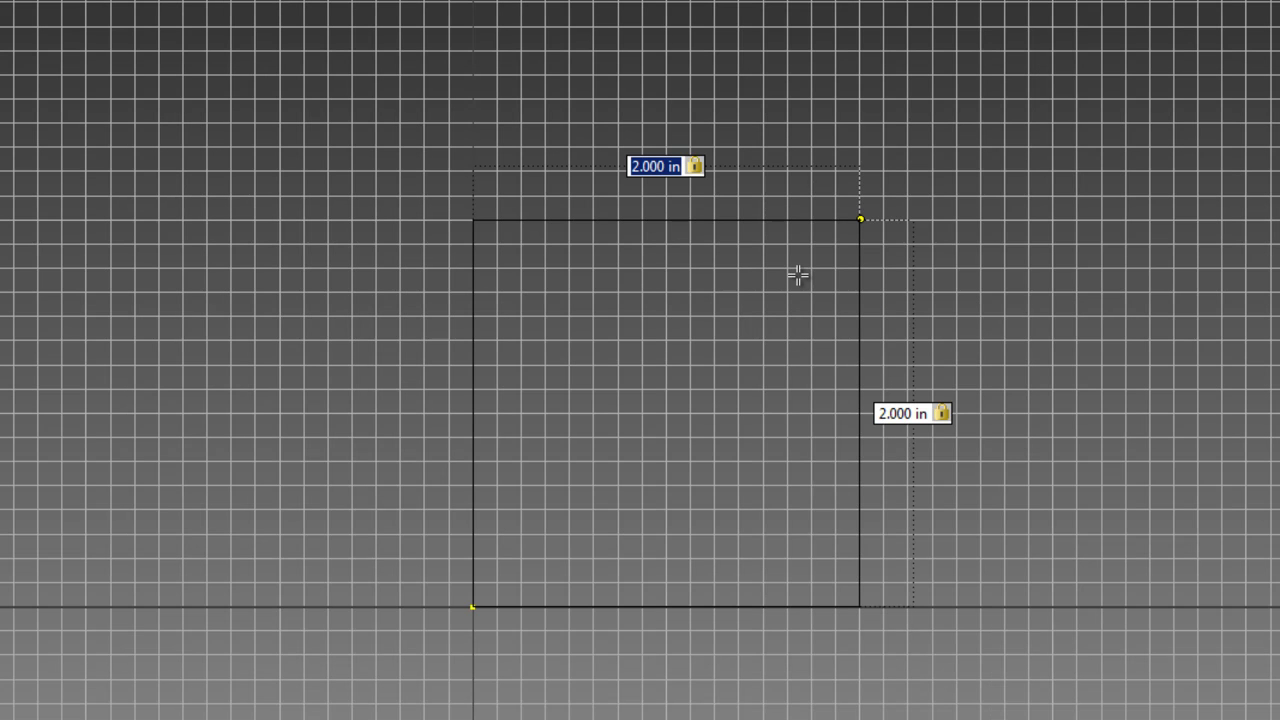
pyautogui.scroll(-2, 837, 226)
pyautogui.scroll(3, 837, 226)
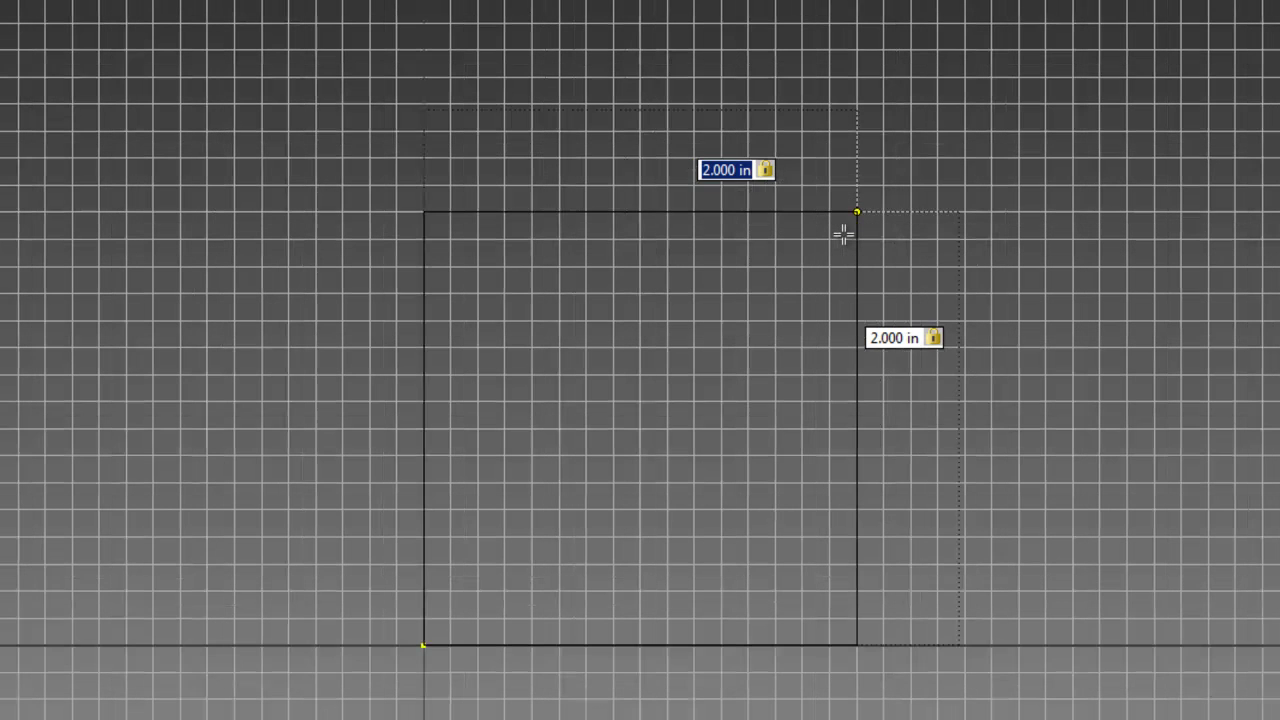
pyautogui.scroll(3, 849, 234)
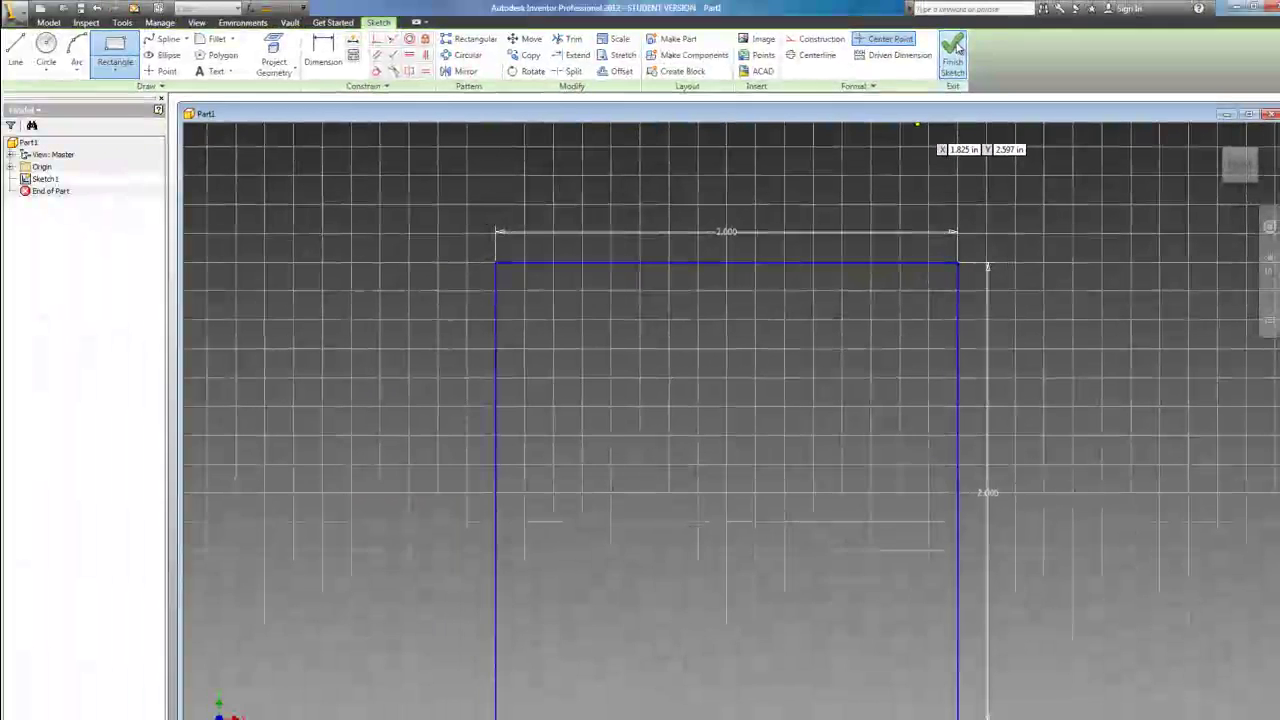
pyautogui.rightClick(787, 326)
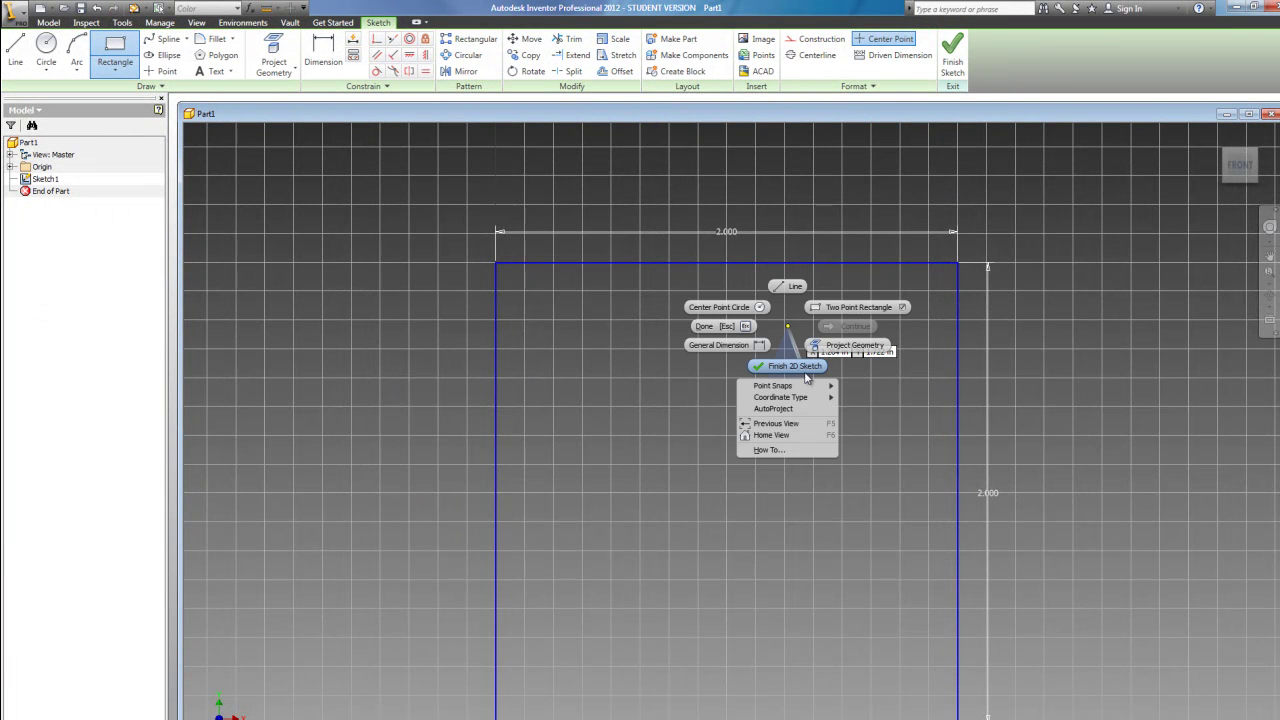
# Finish Sketch1 and extrude the square 2 in into a cube as Extrusion1
pyautogui.click(805, 368)
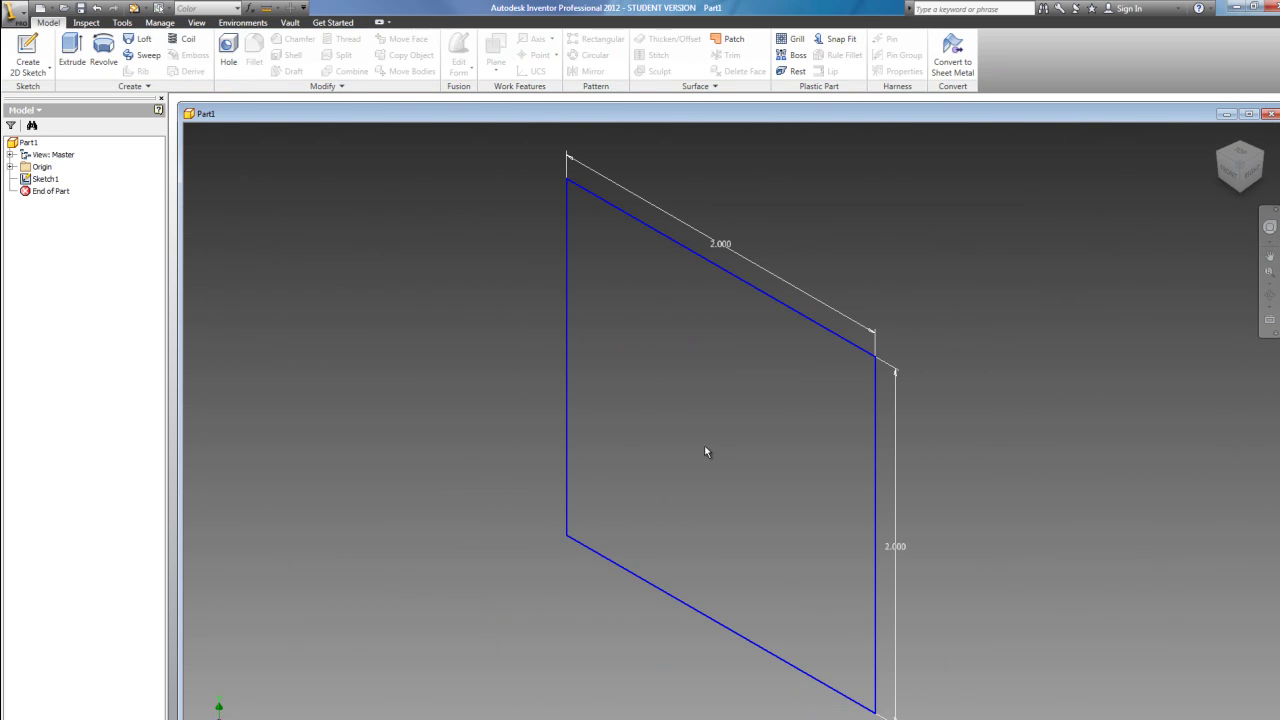
pyautogui.rightClick(655, 357)
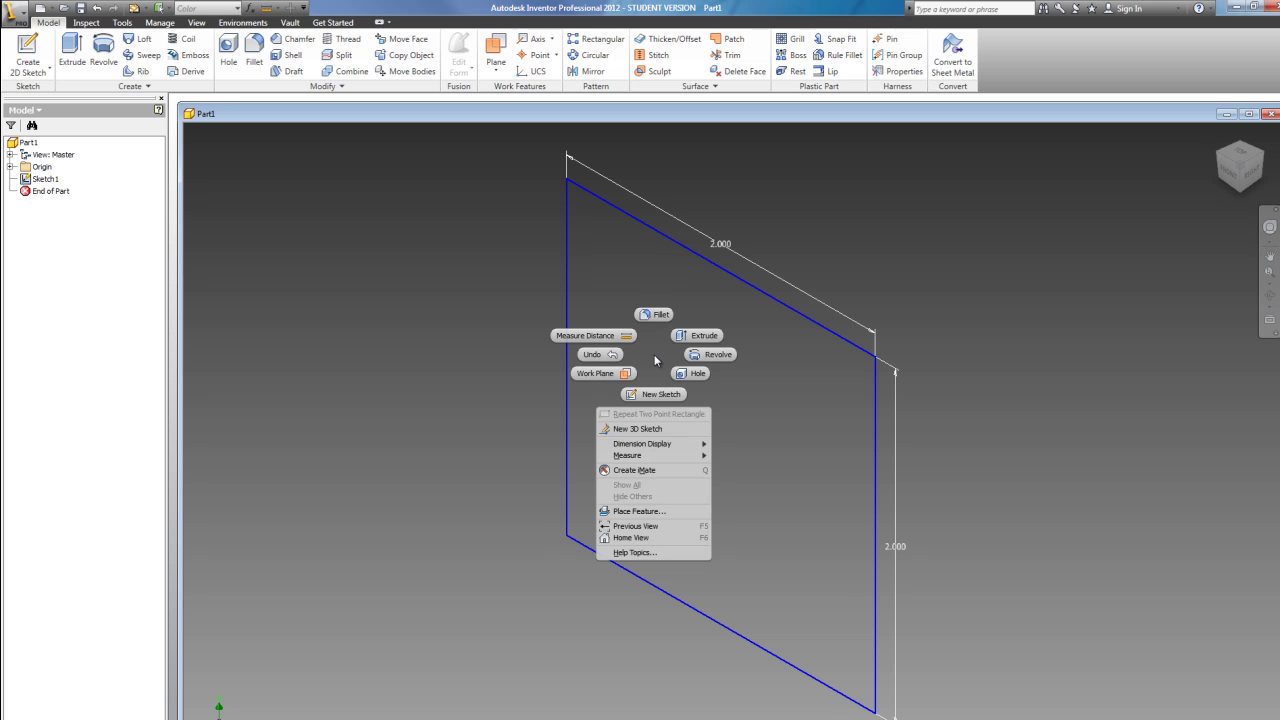
pyautogui.click(694, 338)
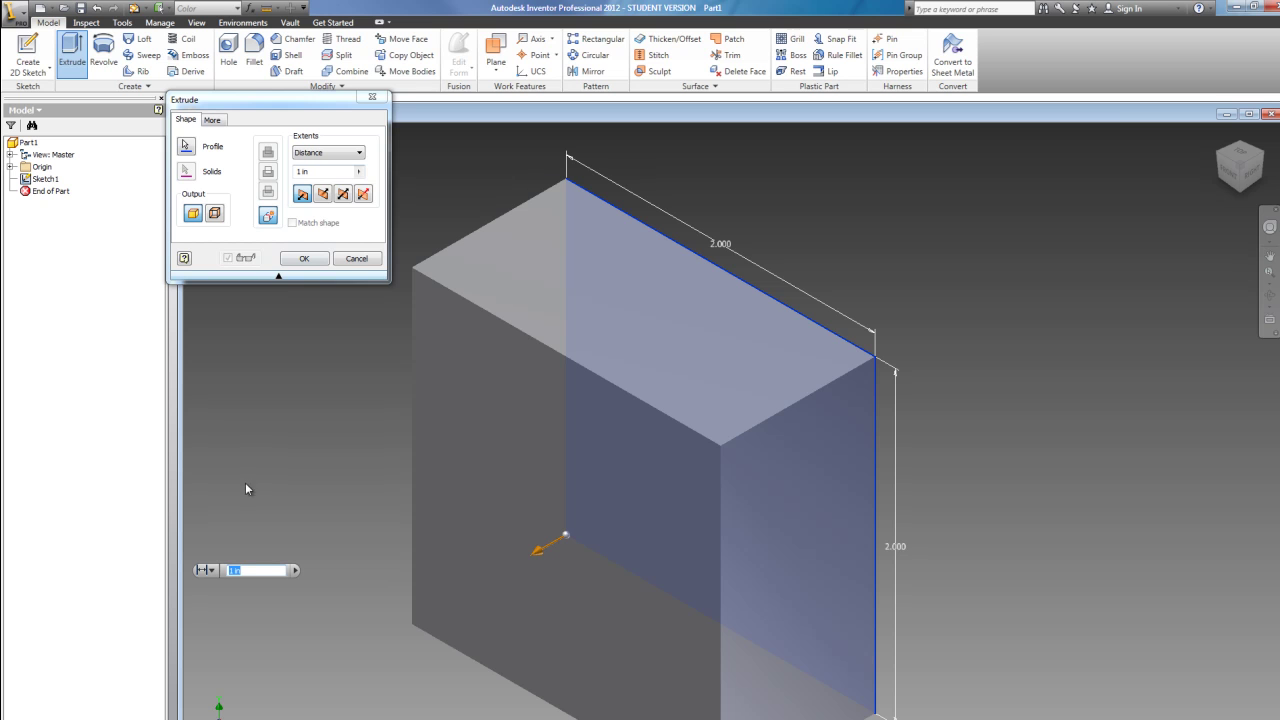
pyautogui.write('2')
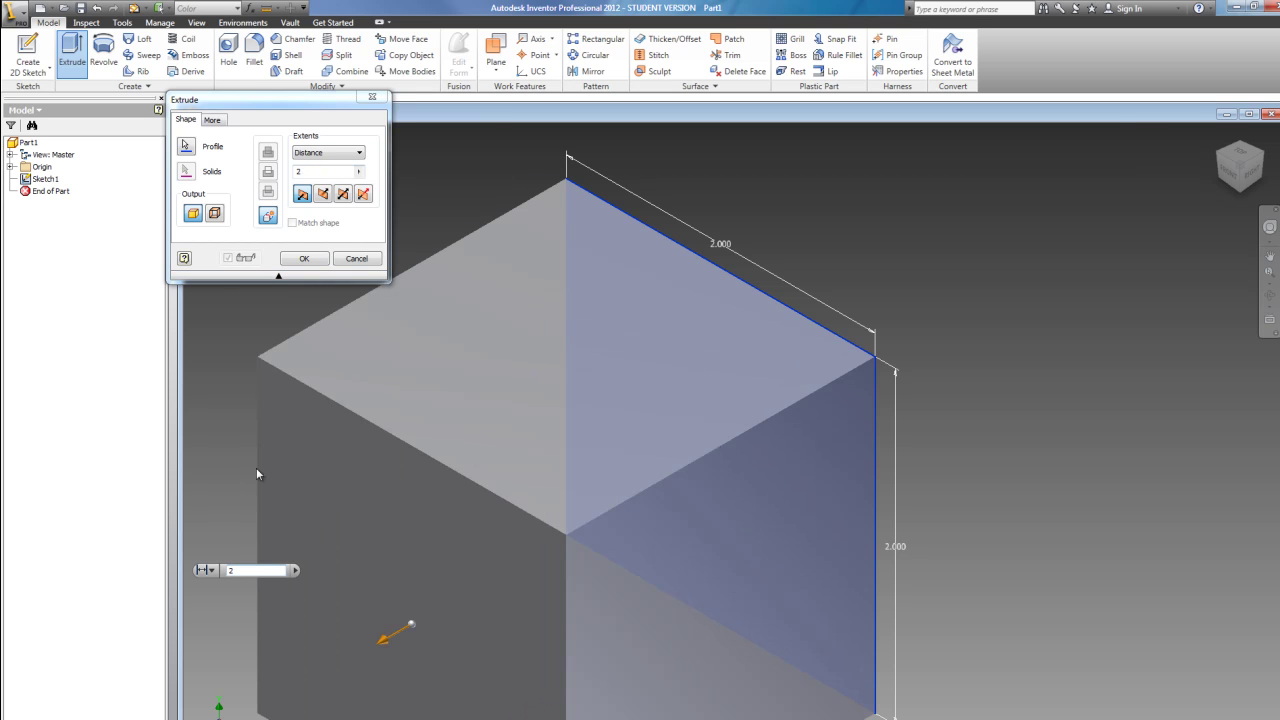
pyautogui.scroll(5, 300, 400)
pyautogui.click(303, 259)
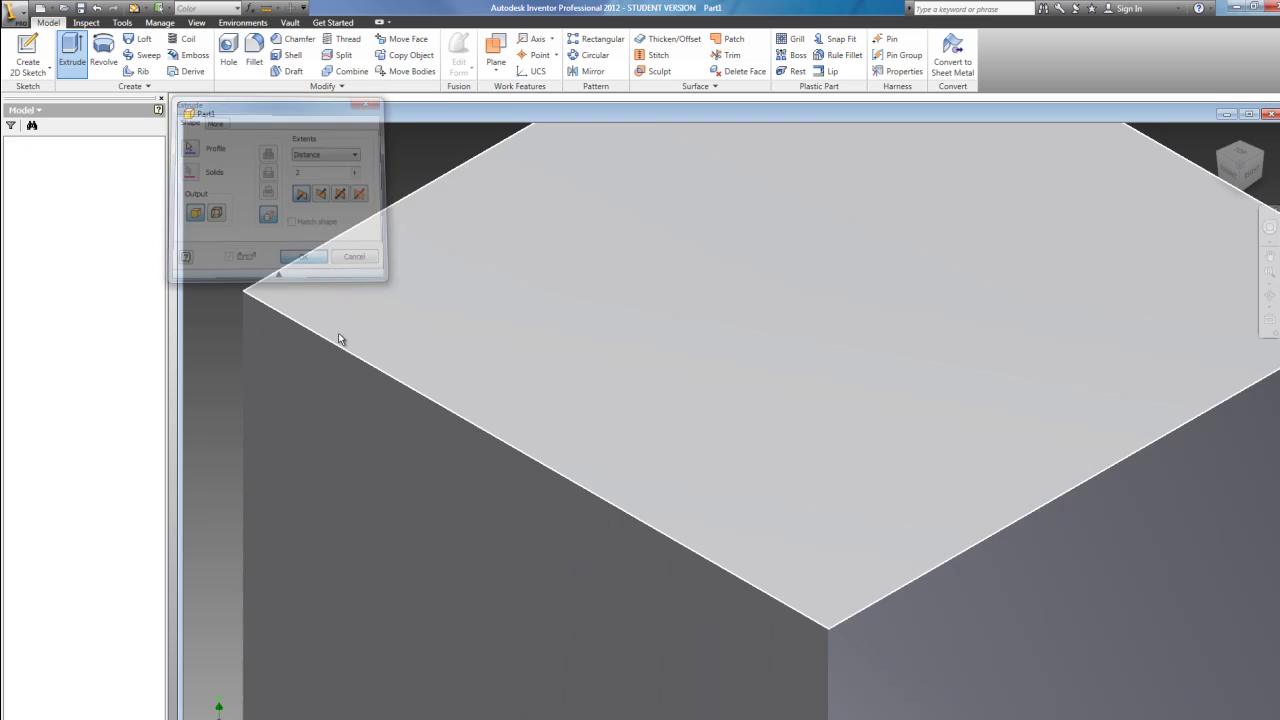
pyautogui.scroll(-5, 1183, 161)
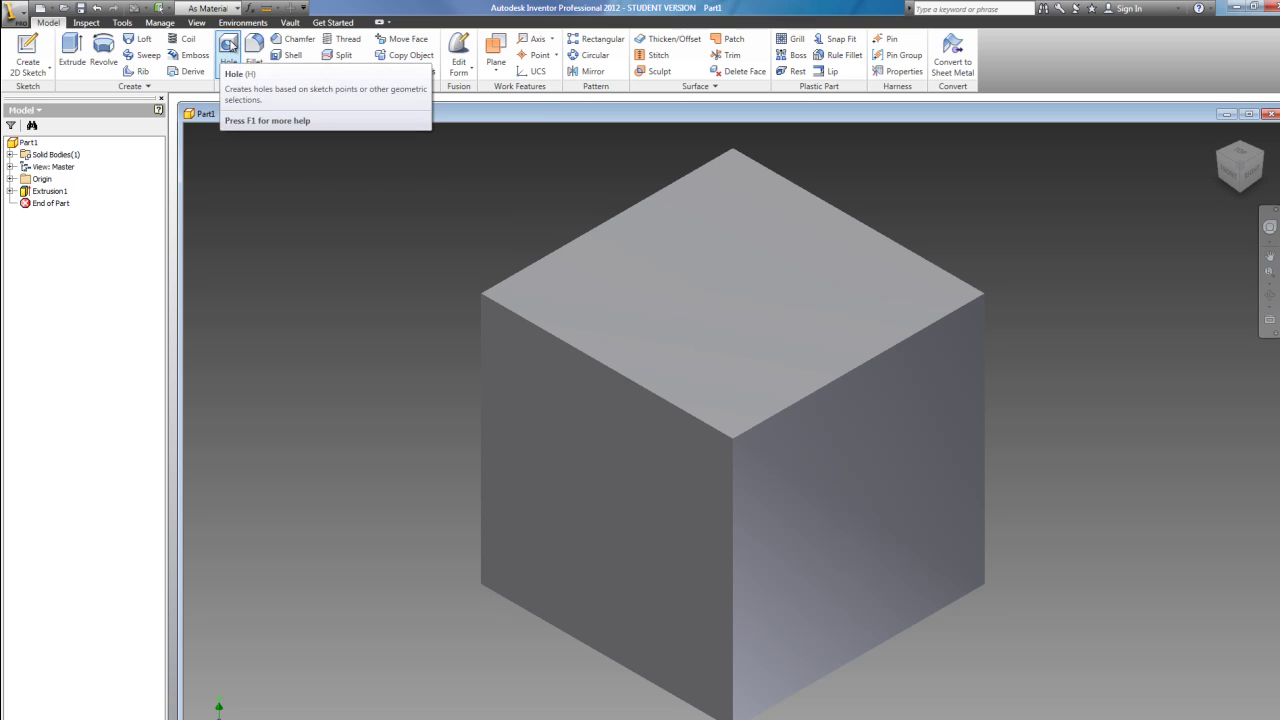
# Place a hole on the cube's top face and set its diameter to 1 in
pyautogui.click(229, 47)
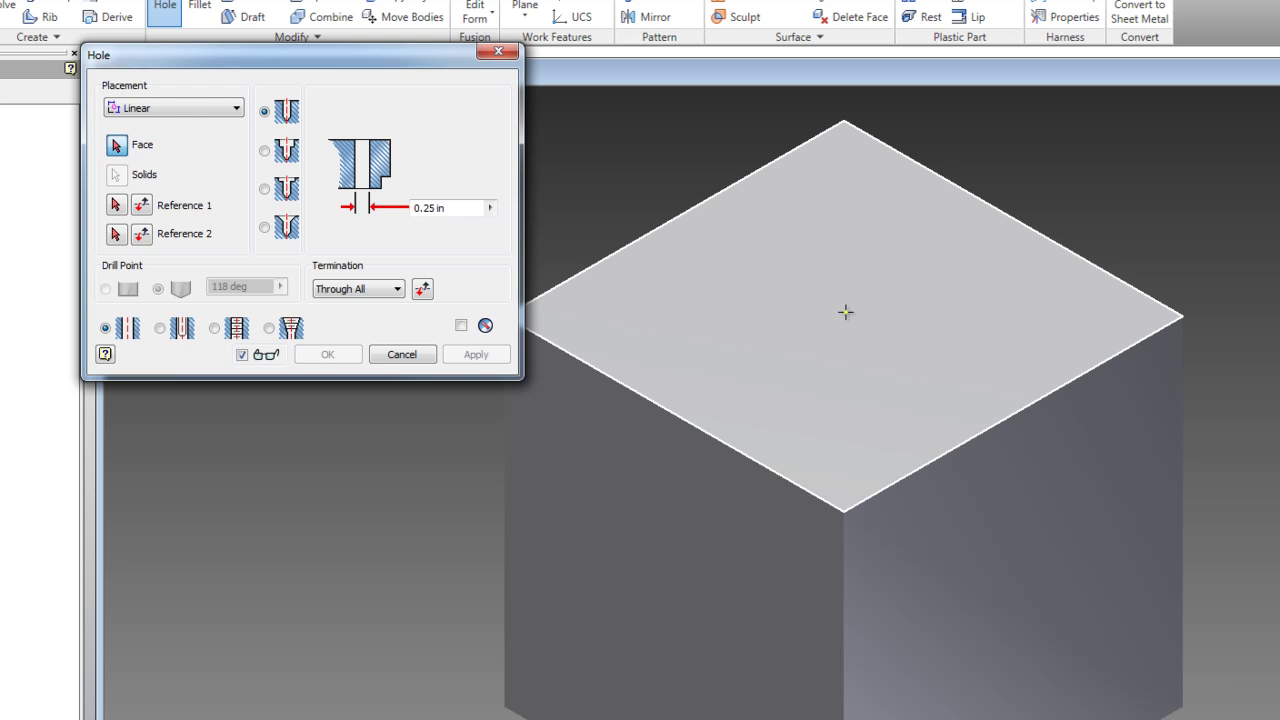
pyautogui.click(845, 312)
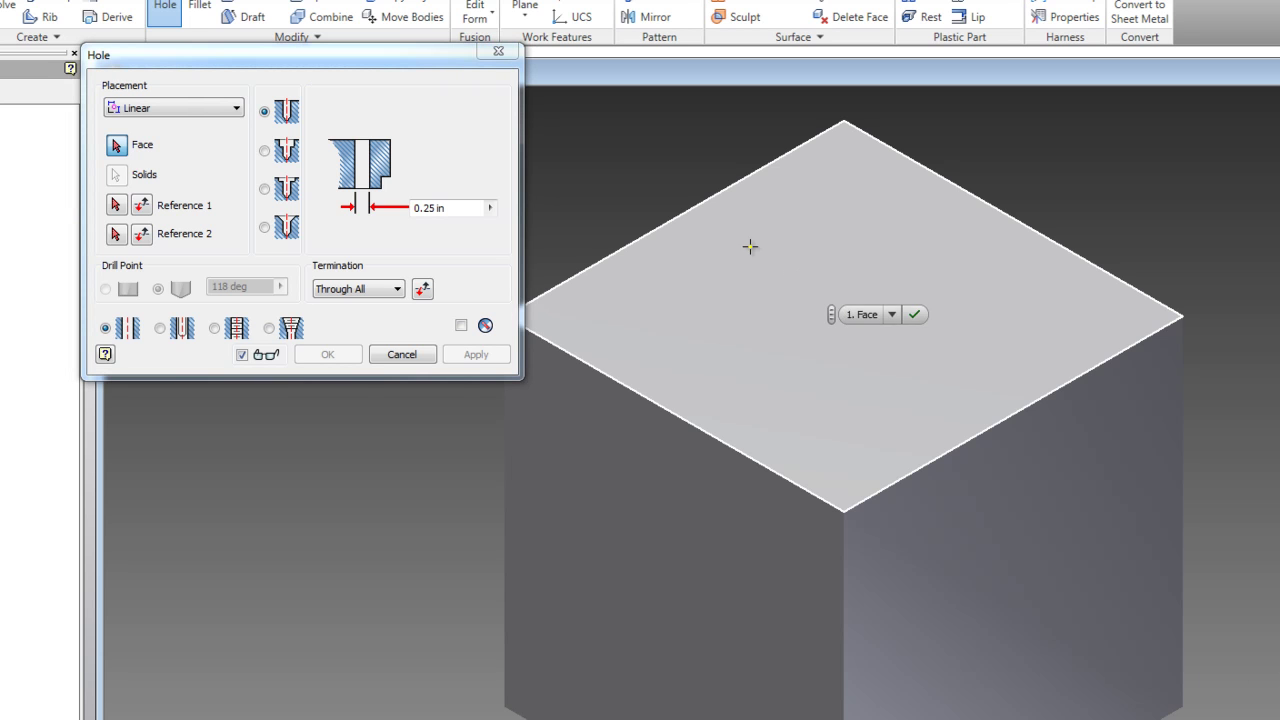
pyautogui.click(714, 257)
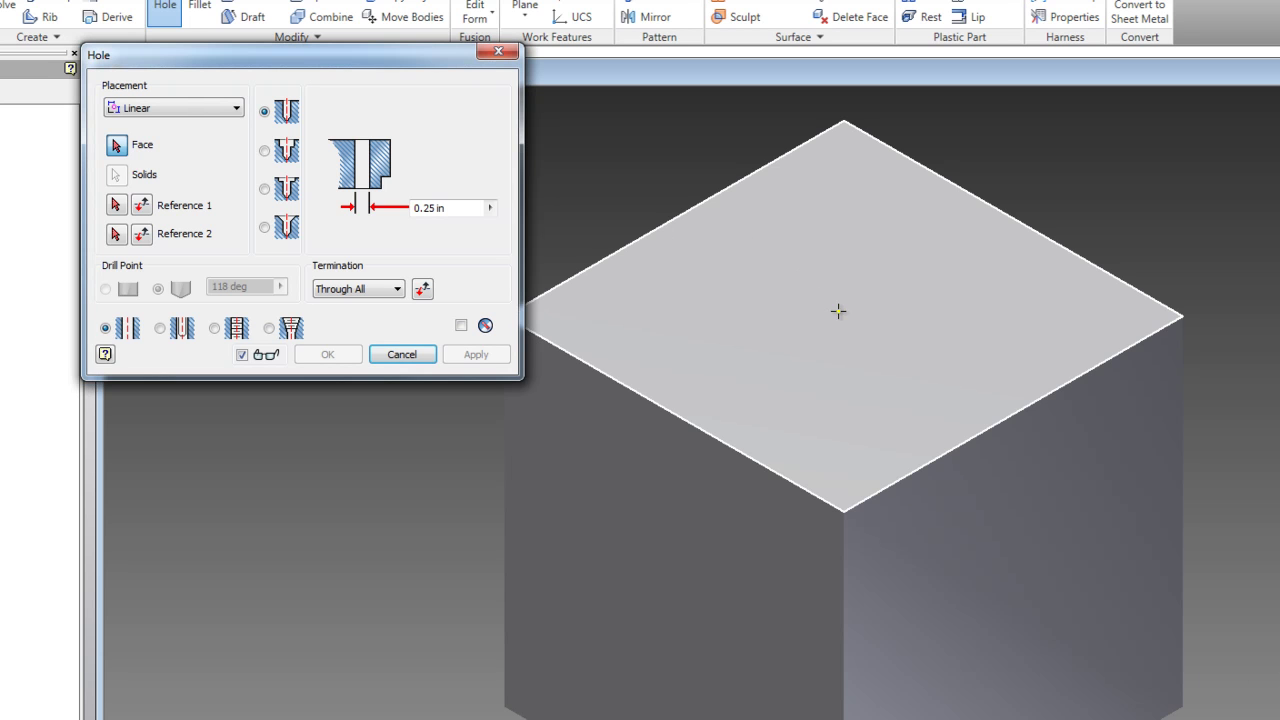
pyautogui.click(836, 305)
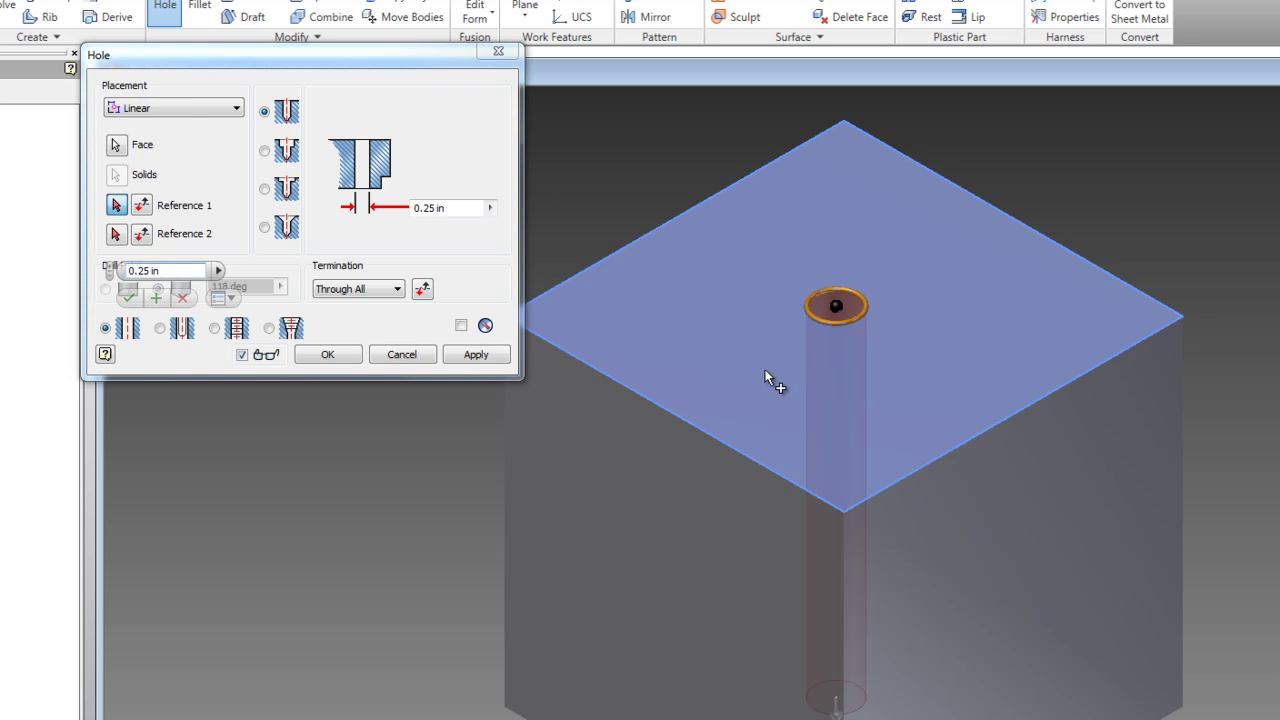
pyautogui.click(432, 207)
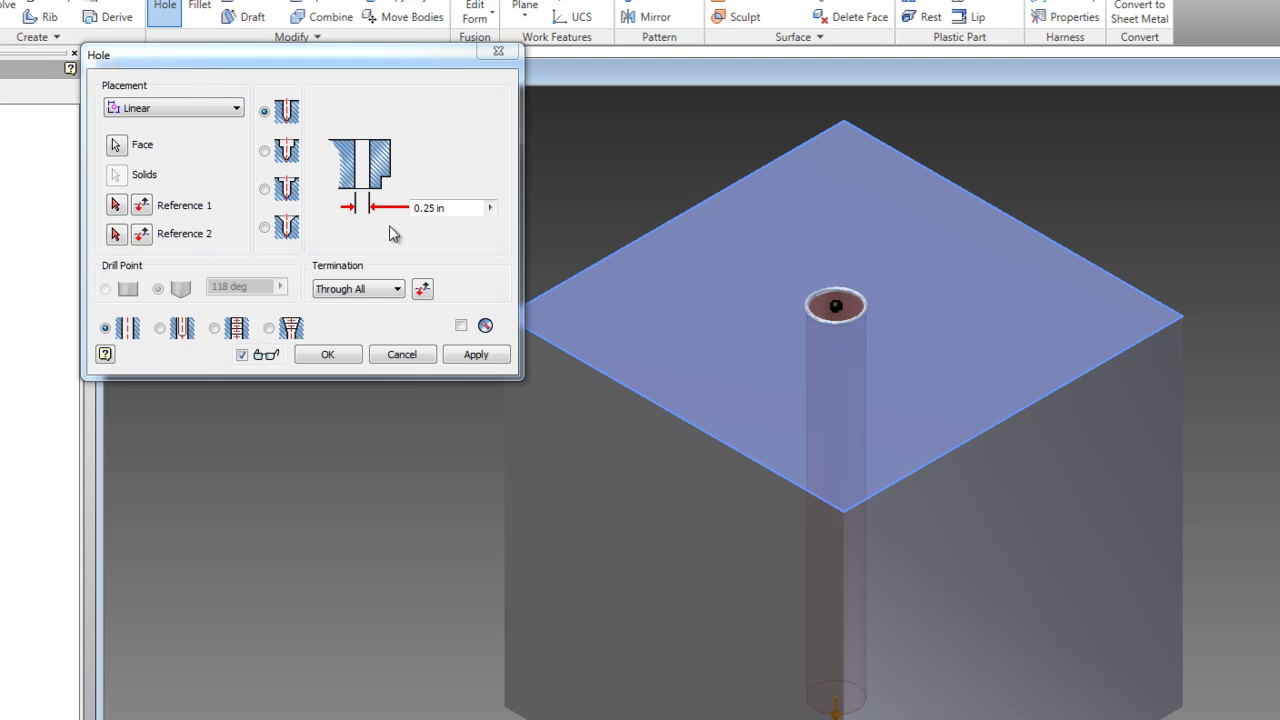
pyautogui.moveTo(421, 207); pyautogui.dragTo(417, 208)
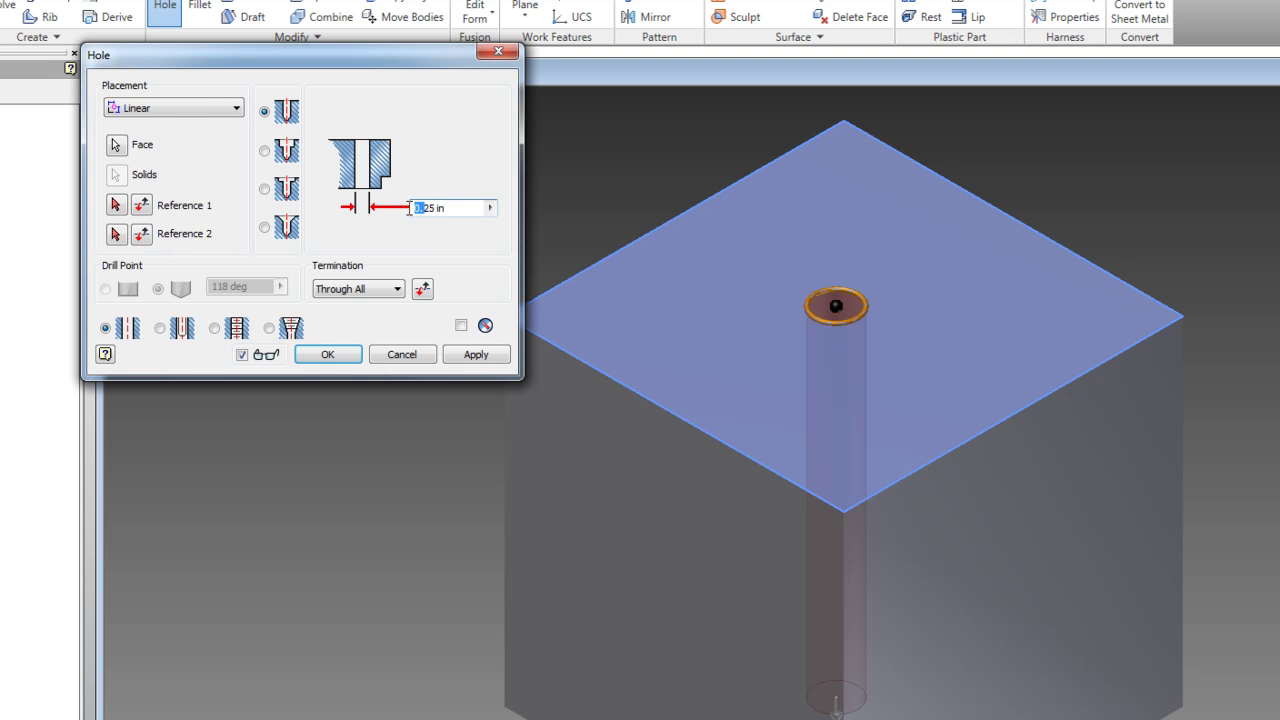
pyautogui.press('Right')
pyautogui.press('Right')
pyautogui.press('Right')
pyautogui.press('BackSpace')
pyautogui.press('BackSpace')
pyautogui.press('BackSpace')
pyautogui.press('BackSpace')
pyautogui.write('1')
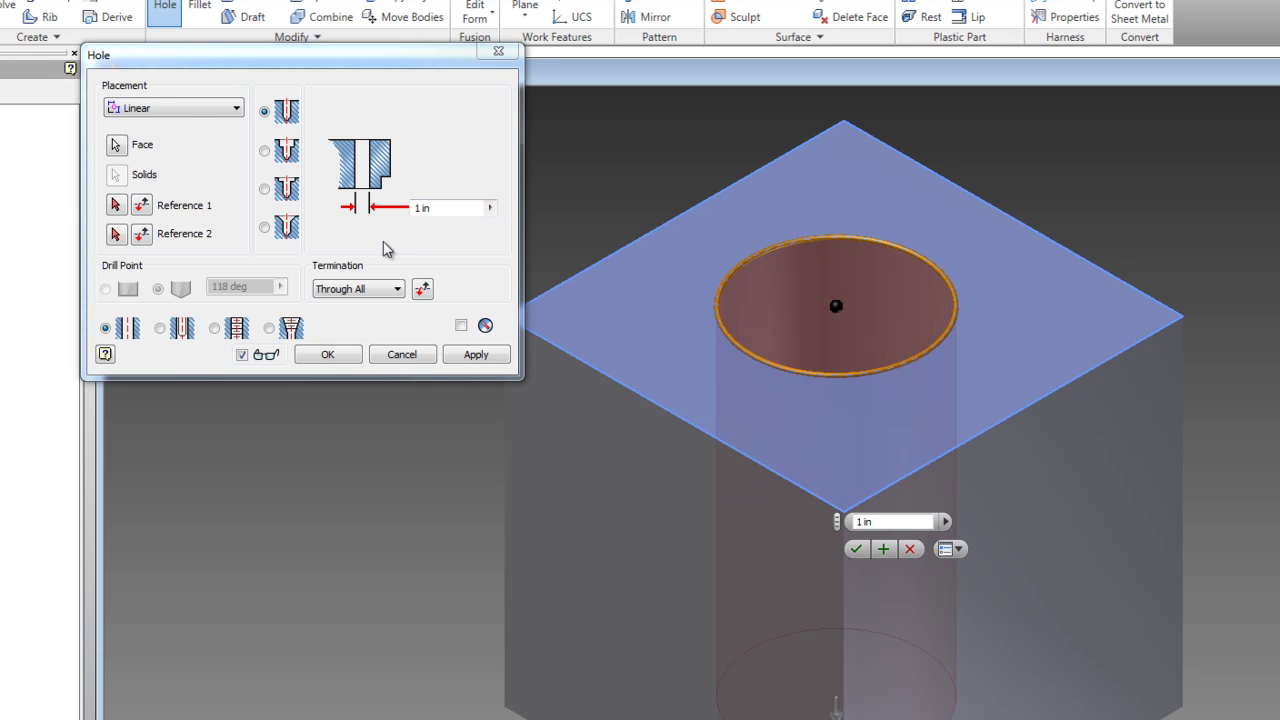
# Make the hole end at a 0.5 in distance with a flat drill point
pyautogui.scroll(-3, 790, 600)
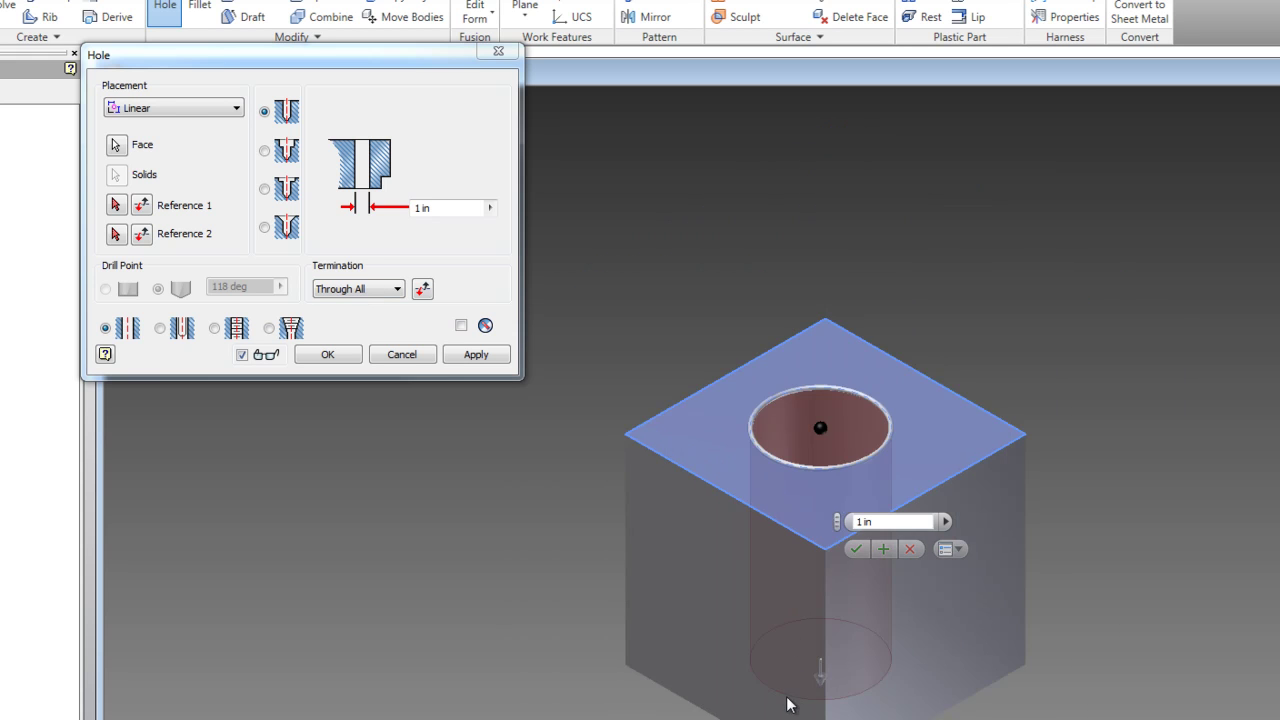
pyautogui.scroll(-2, 820, 644)
pyautogui.scroll(5, 820, 645)
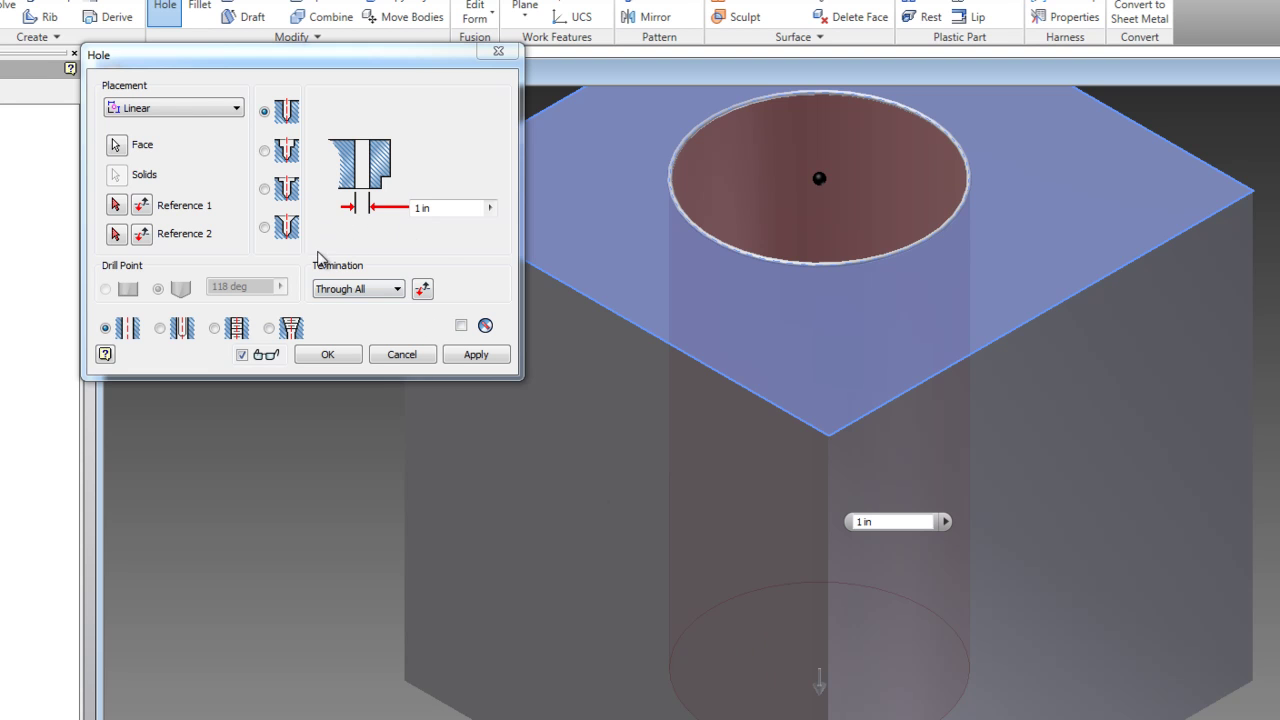
pyautogui.click(368, 289)
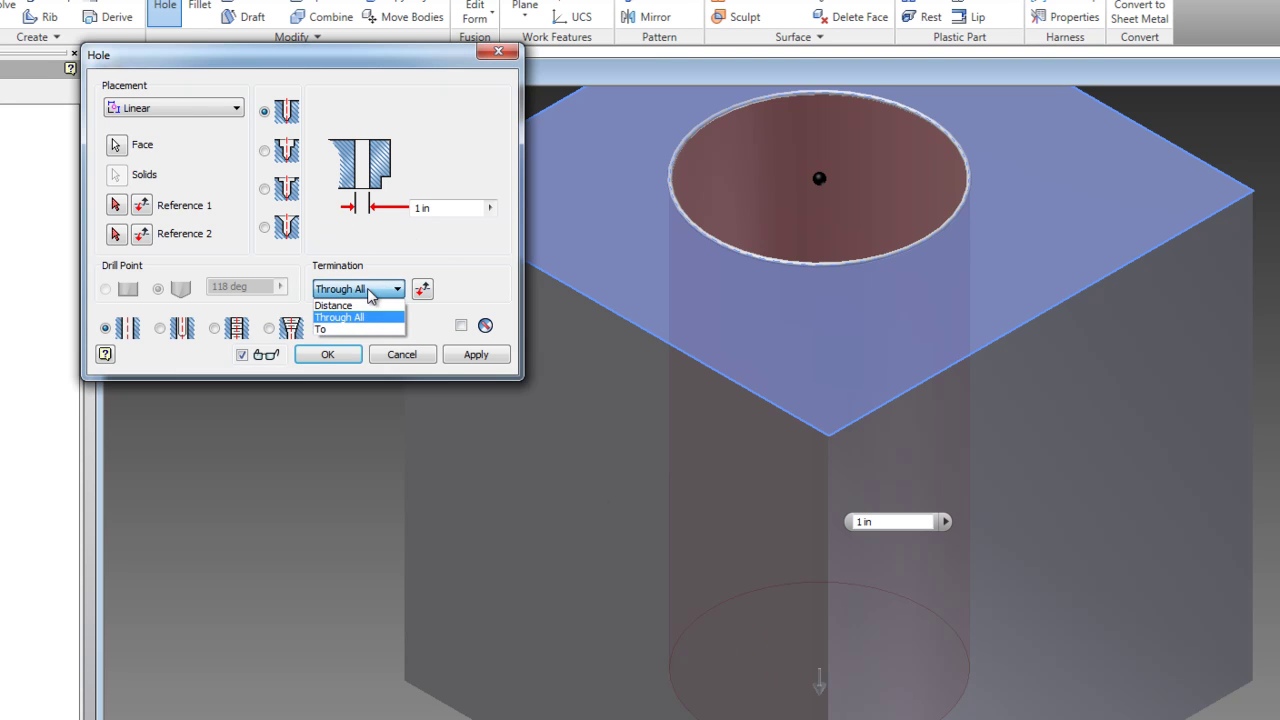
pyautogui.click(350, 305)
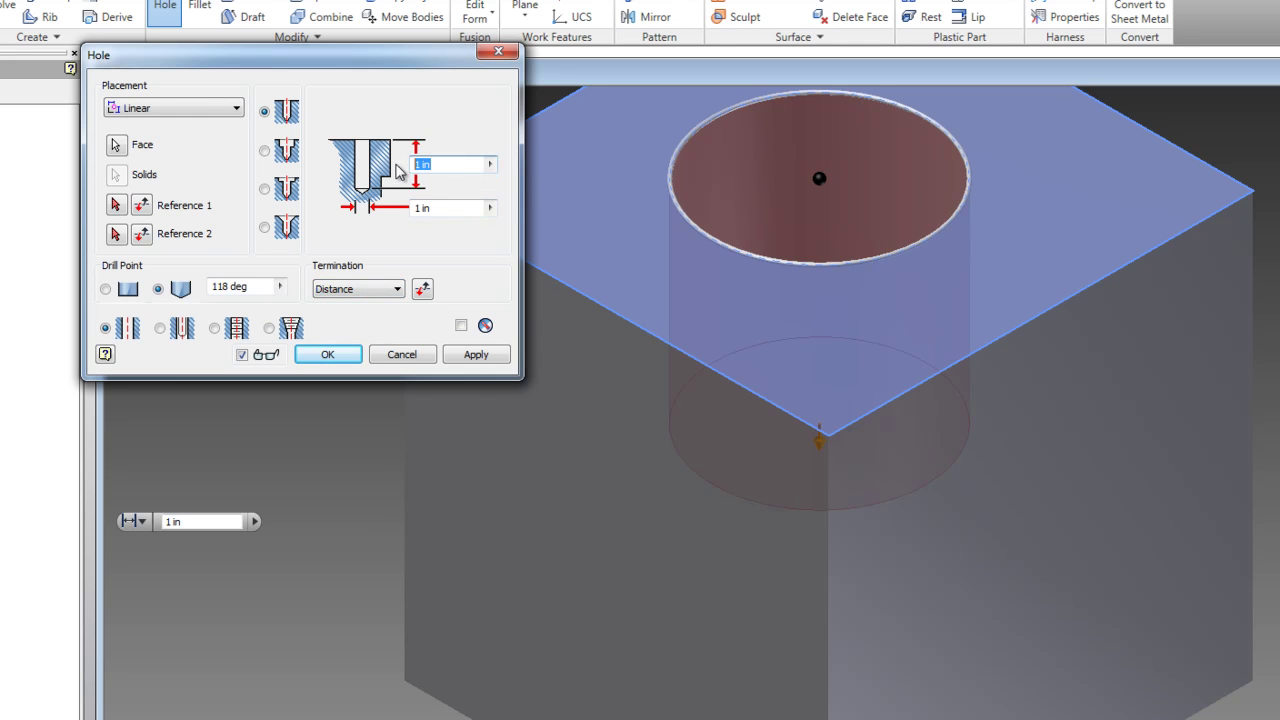
pyautogui.write('.5')
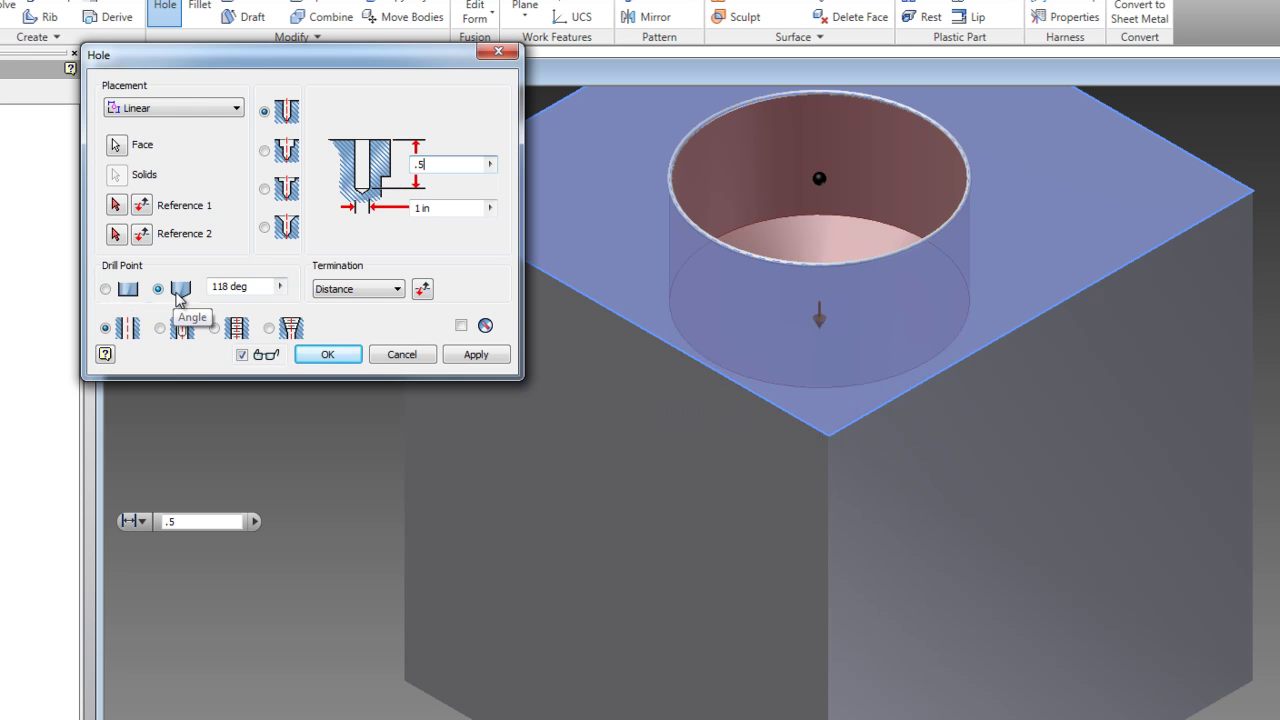
pyautogui.click(105, 290)
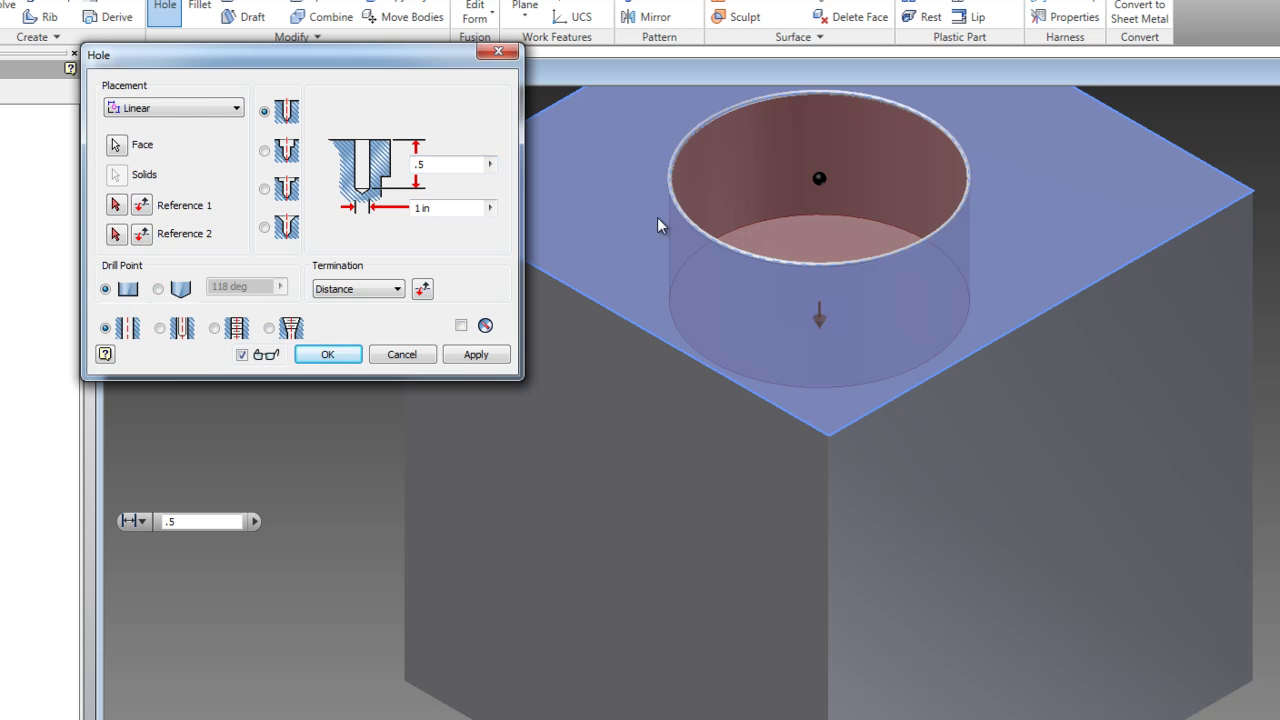
# Position the hole 1.00 in from the cube's front-right top edge
pyautogui.moveTo(396, 48); pyautogui.dragTo(280, 117)
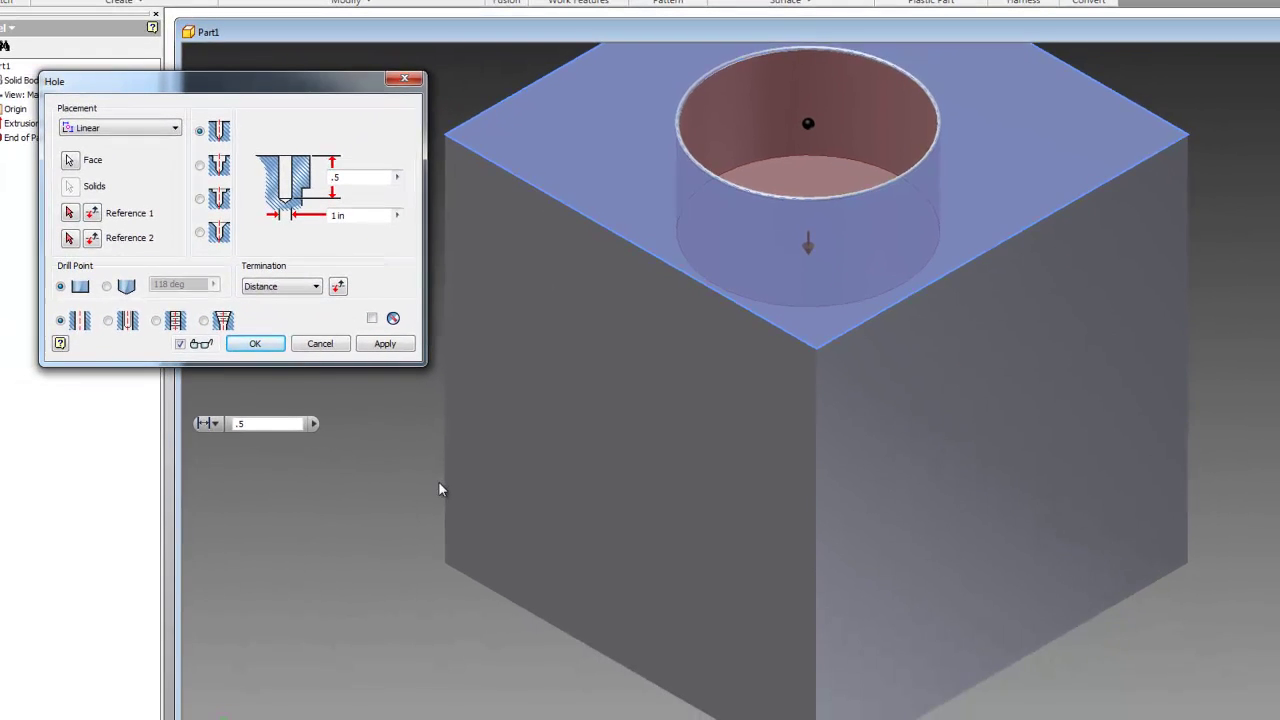
pyautogui.scroll(-3, 393, 588)
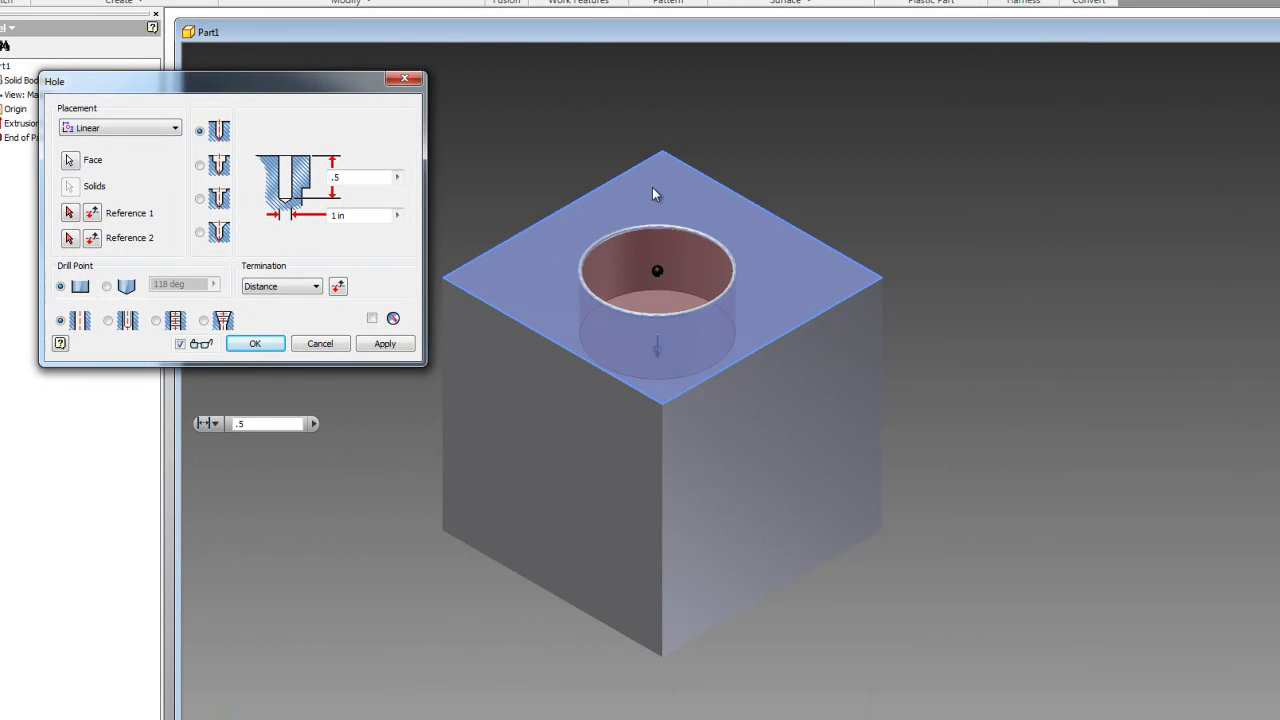
pyautogui.scroll(5, 653, 190)
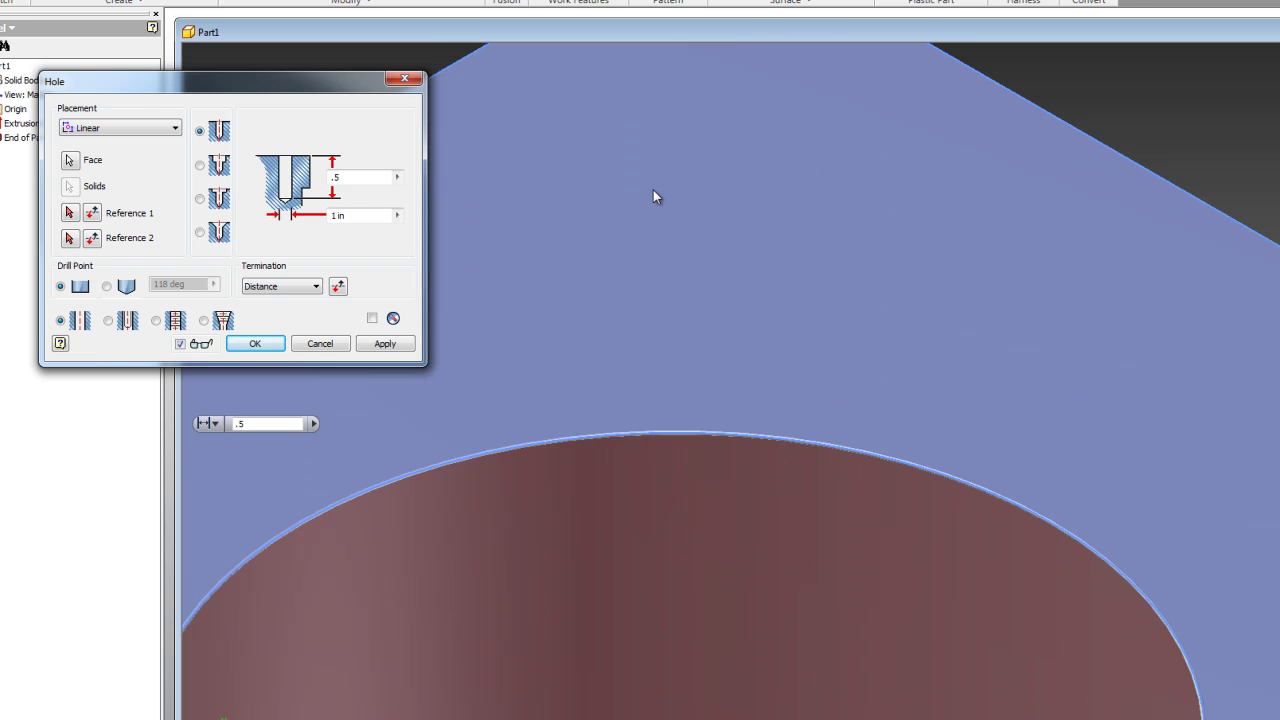
pyautogui.scroll(-2, 653, 190)
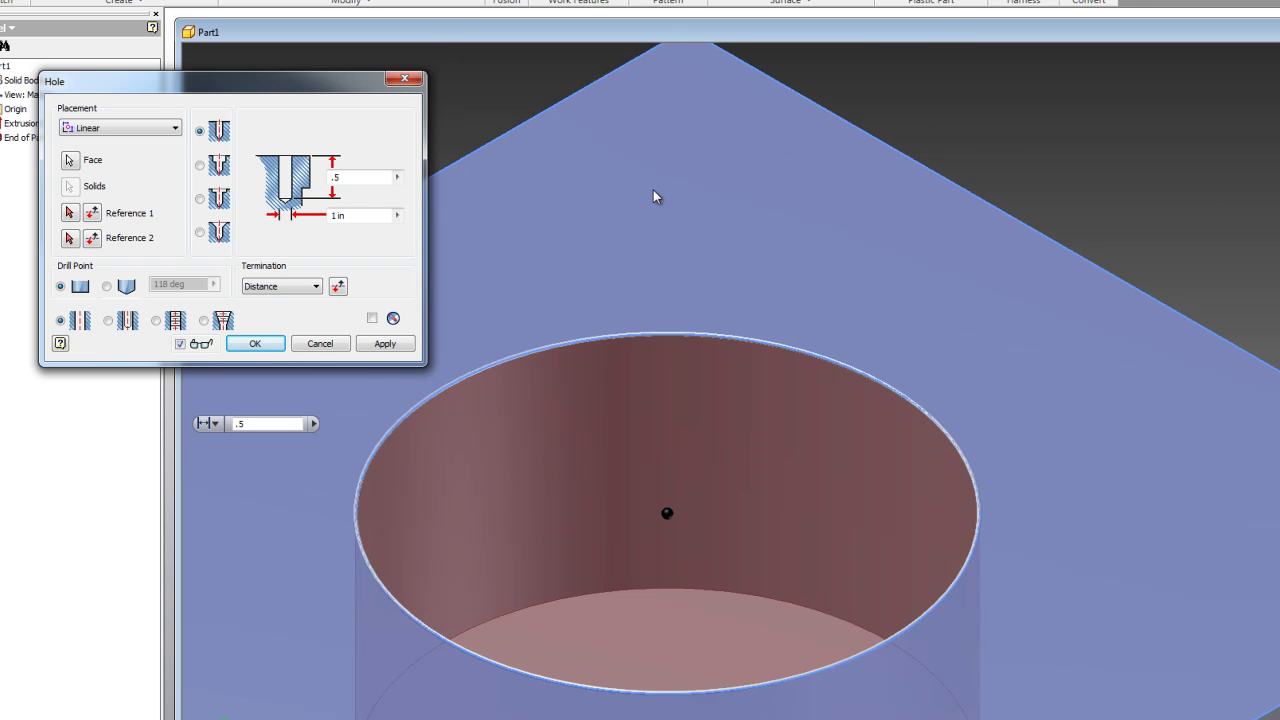
pyautogui.scroll(-4, 653, 196)
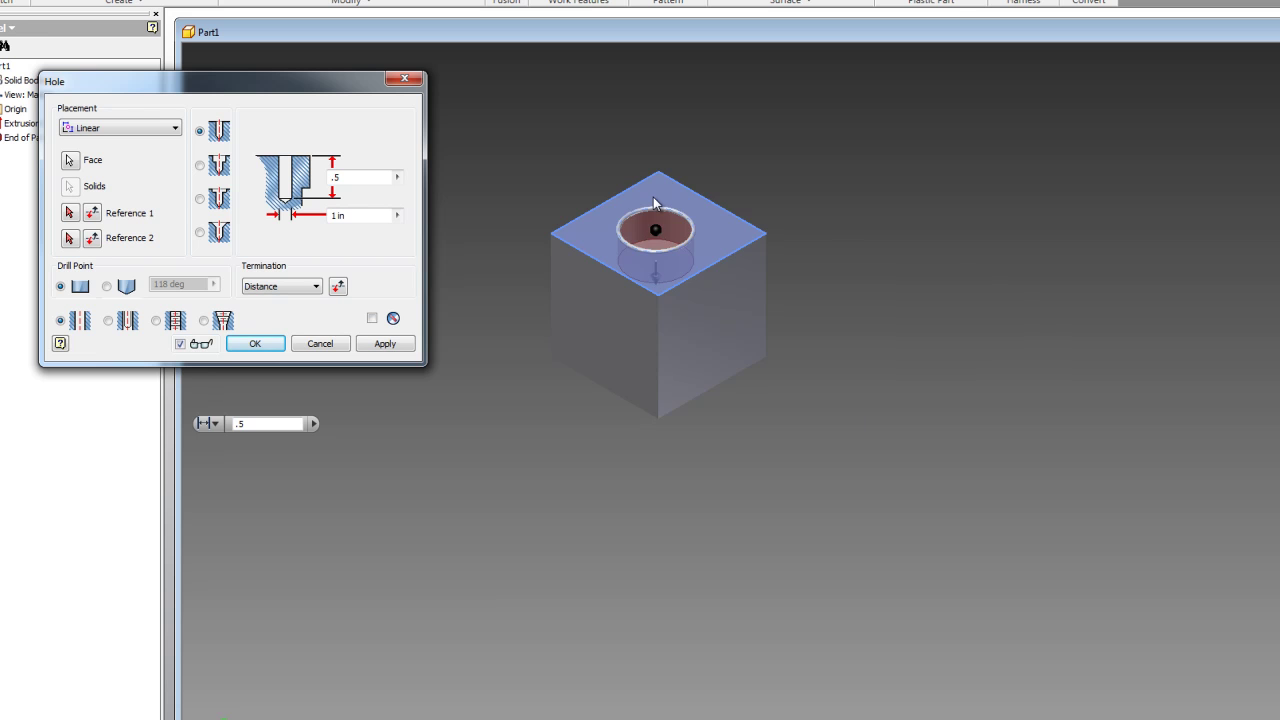
pyautogui.scroll(5, 653, 197)
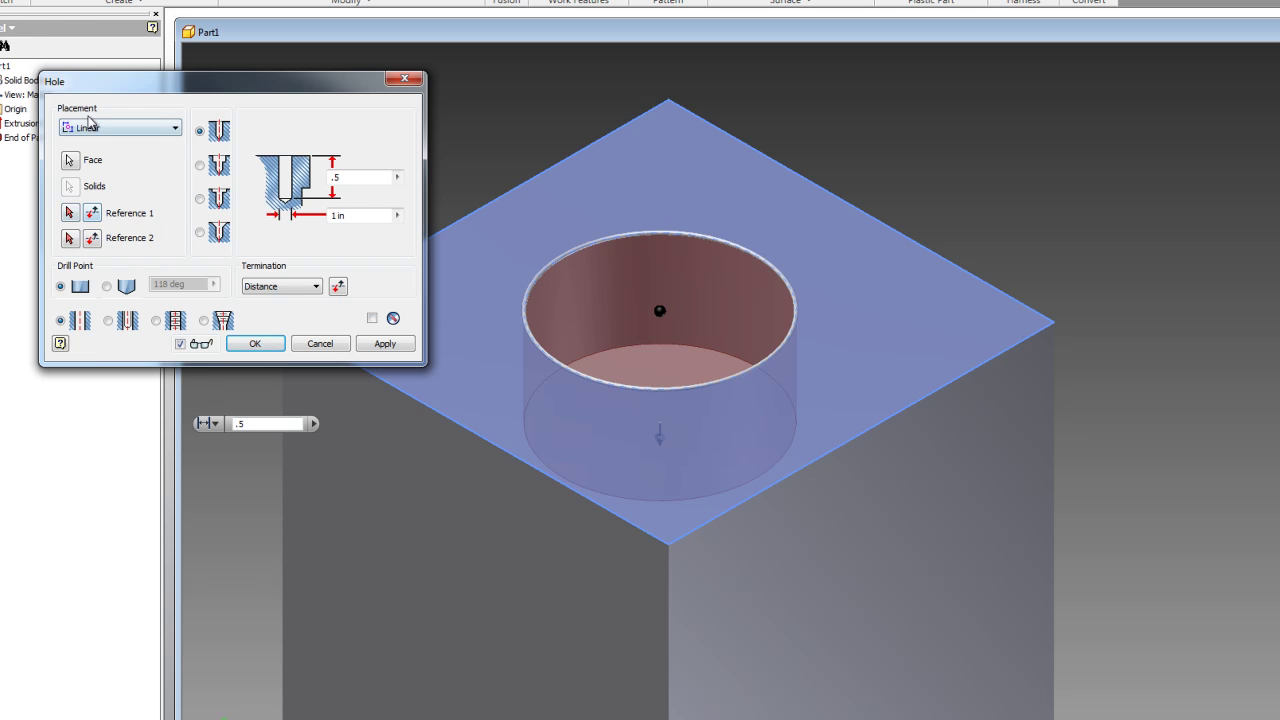
pyautogui.click(71, 212)
pyautogui.click(867, 427)
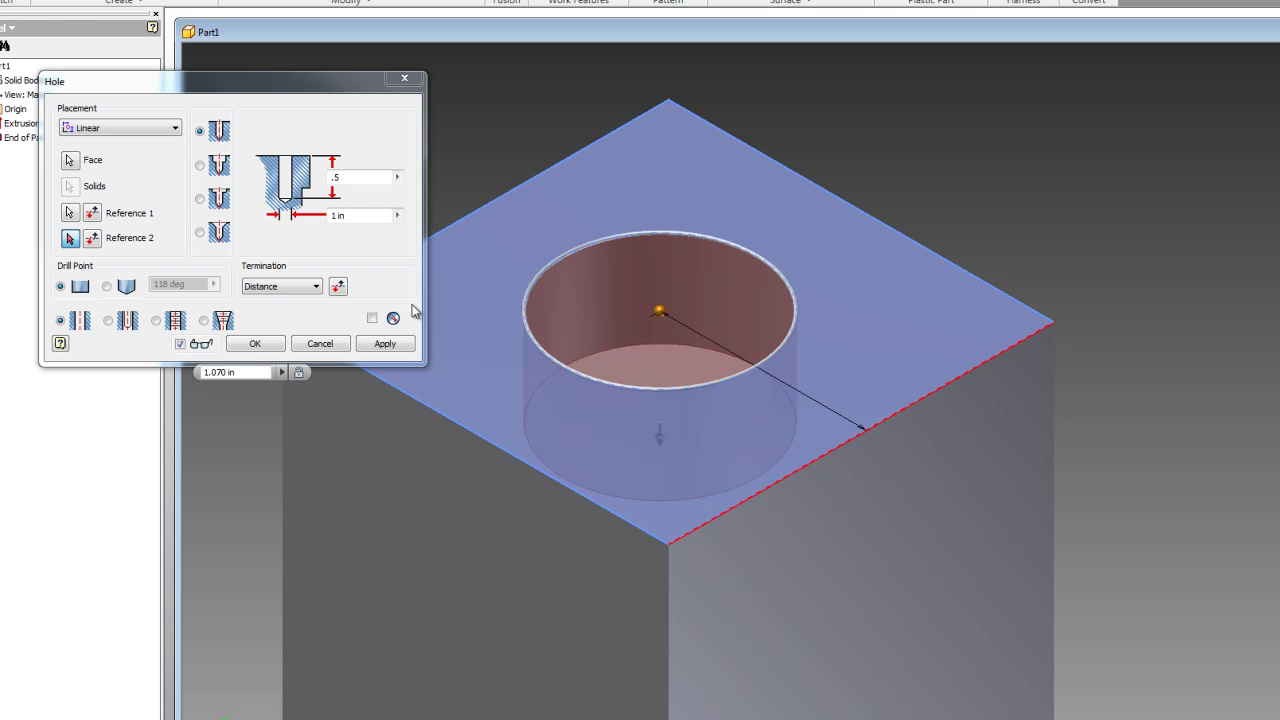
pyautogui.click(222, 372)
pyautogui.press('BackSpace')
pyautogui.press('Return')
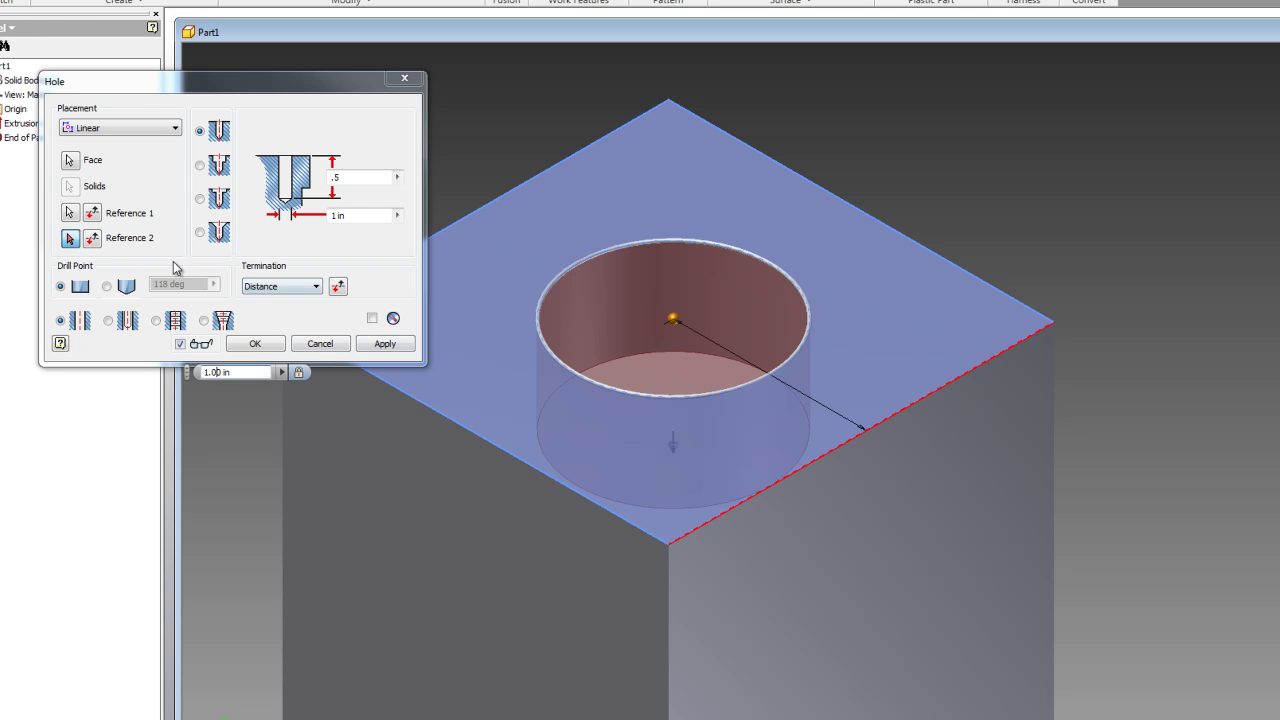
# Set the hole 1 in from the near-left top edge, then apply and close the dialog
pyautogui.click(72, 242)
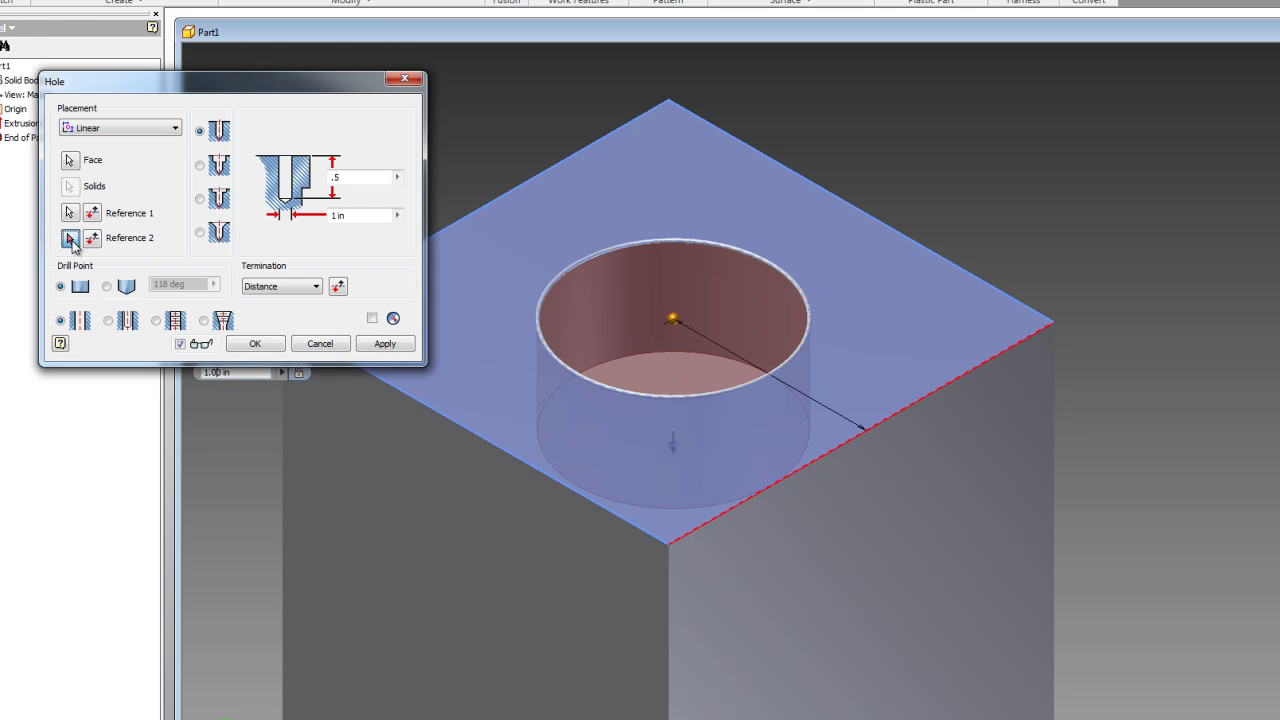
pyautogui.click(432, 408)
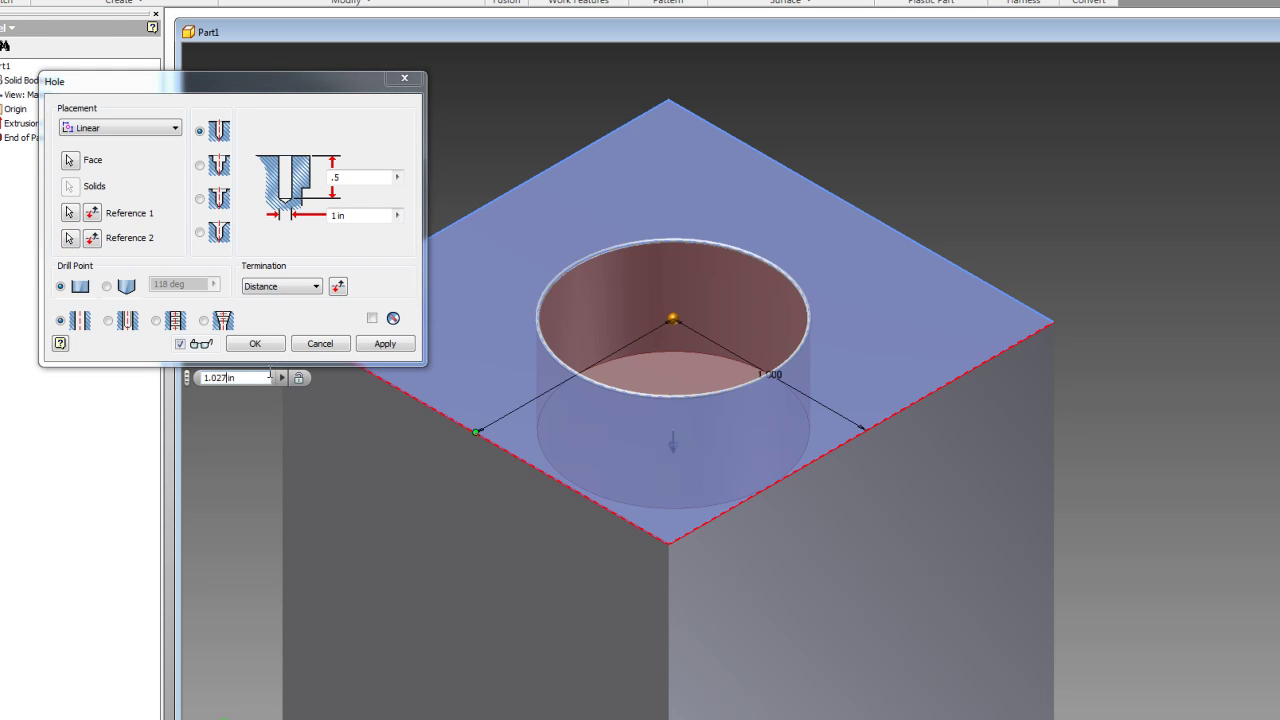
pyautogui.press('Return')
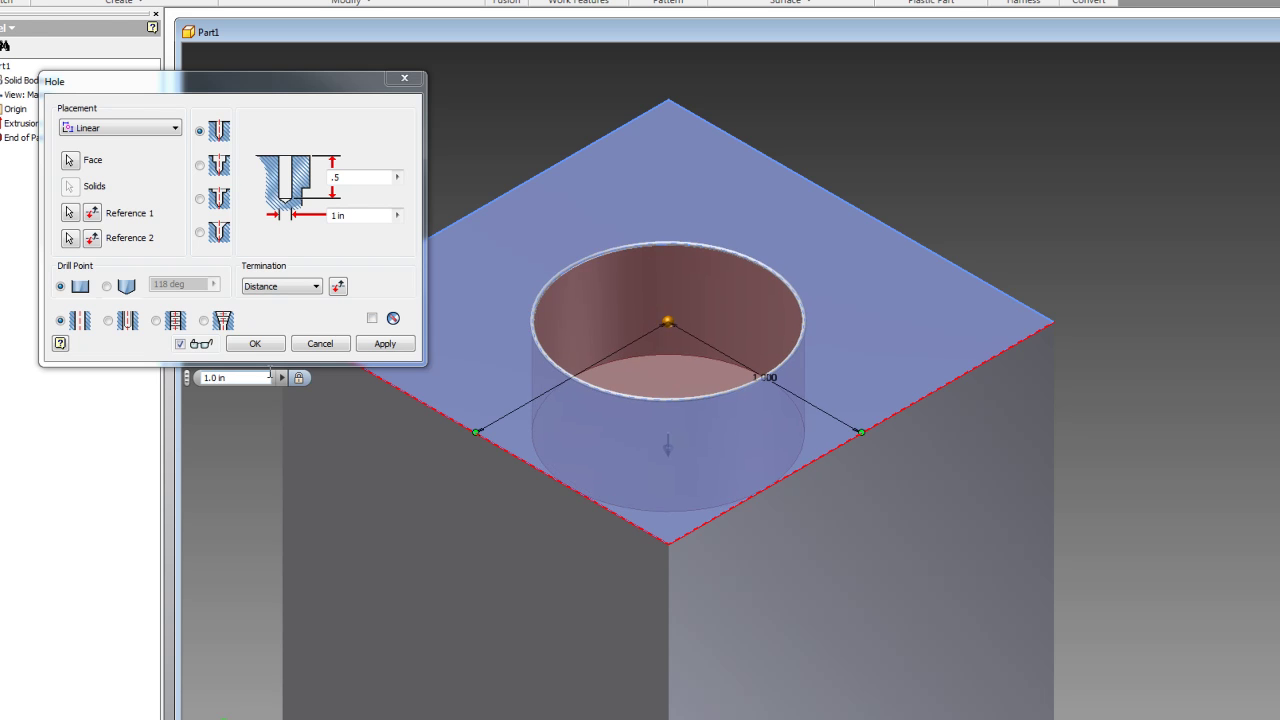
pyautogui.click(384, 343)
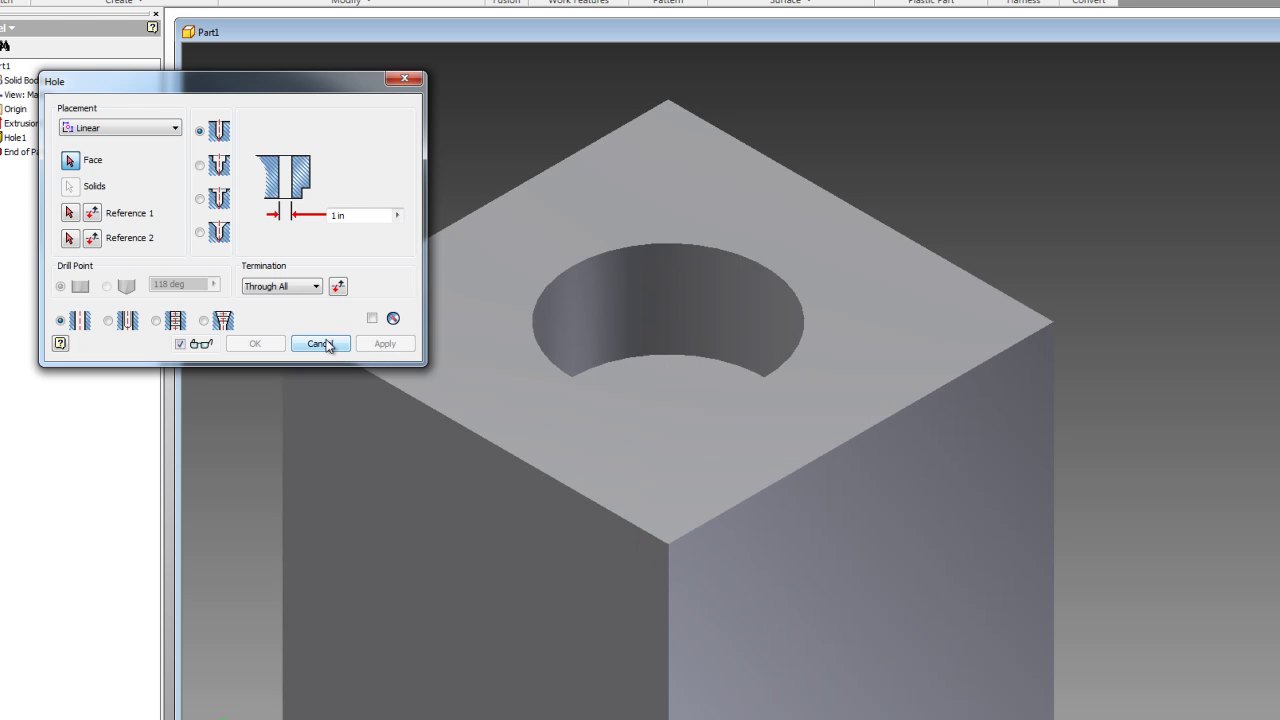
pyautogui.click(320, 343)
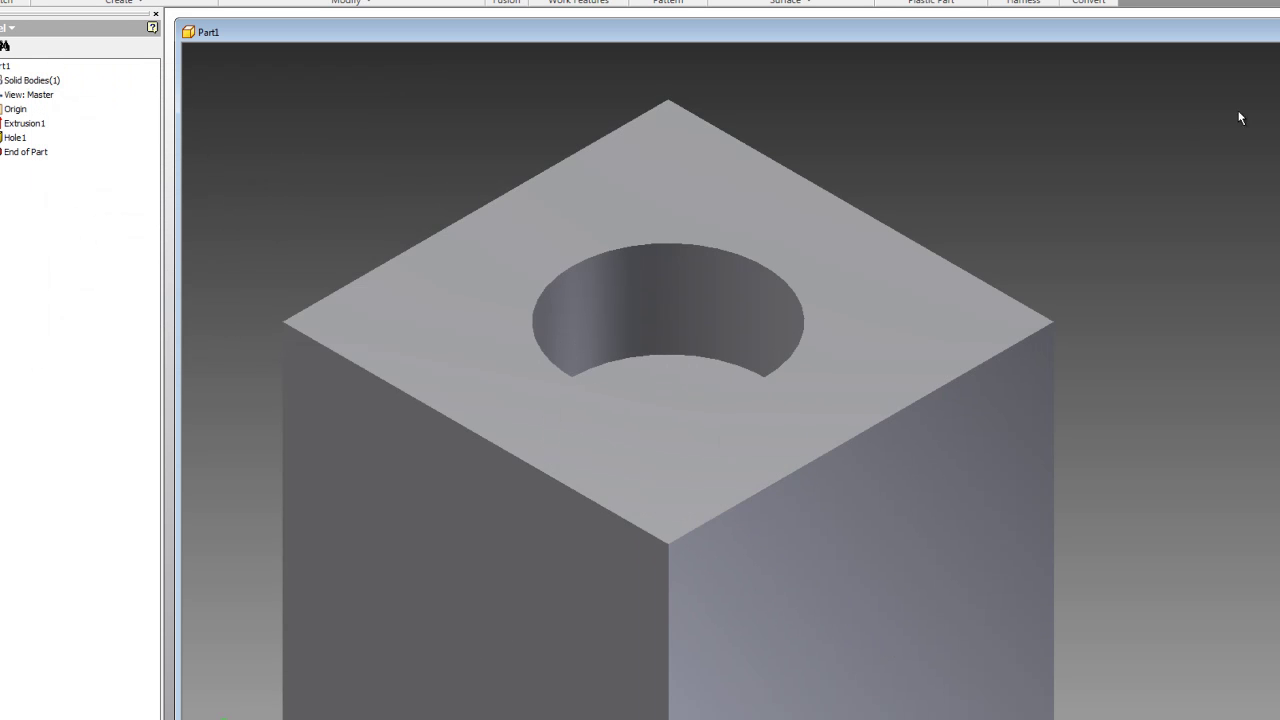
# Start a sketch on the cube's left face with a circle centred at X 1 in, Y 1 in
pyautogui.click(1206, 134)
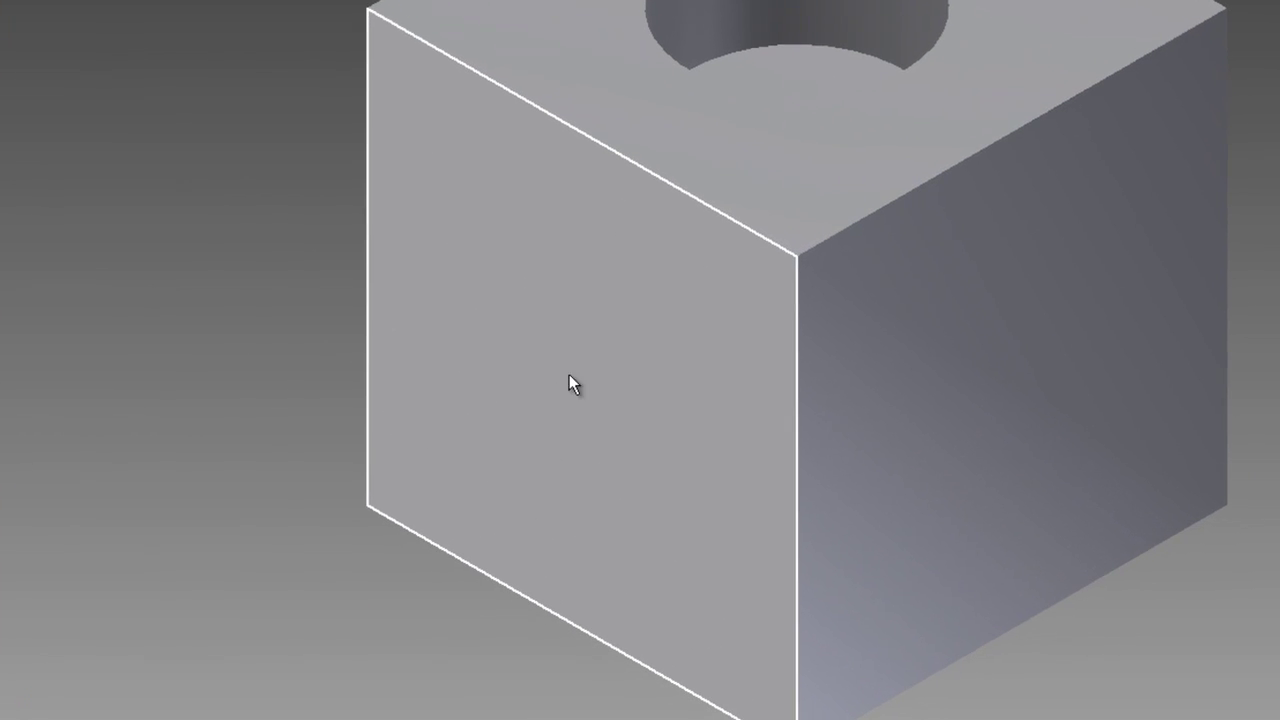
pyautogui.rightClick(550, 326)
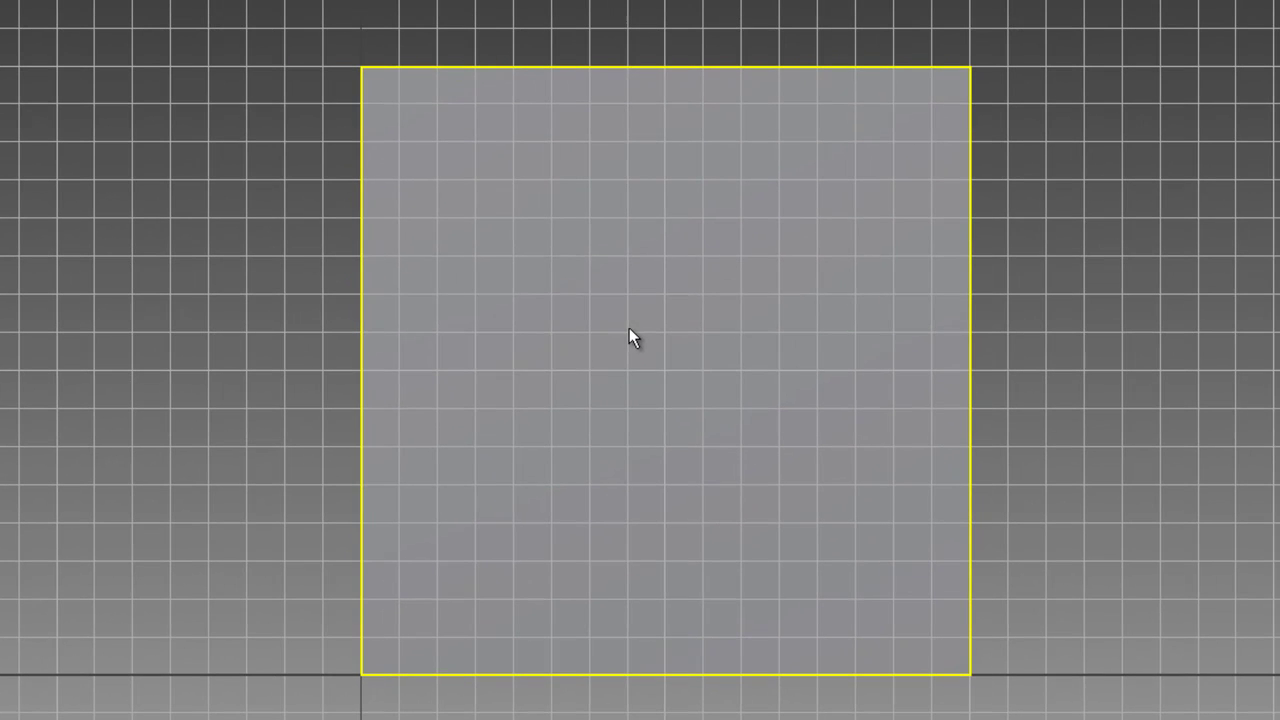
pyautogui.rightClick(627, 326)
pyautogui.click(551, 286)
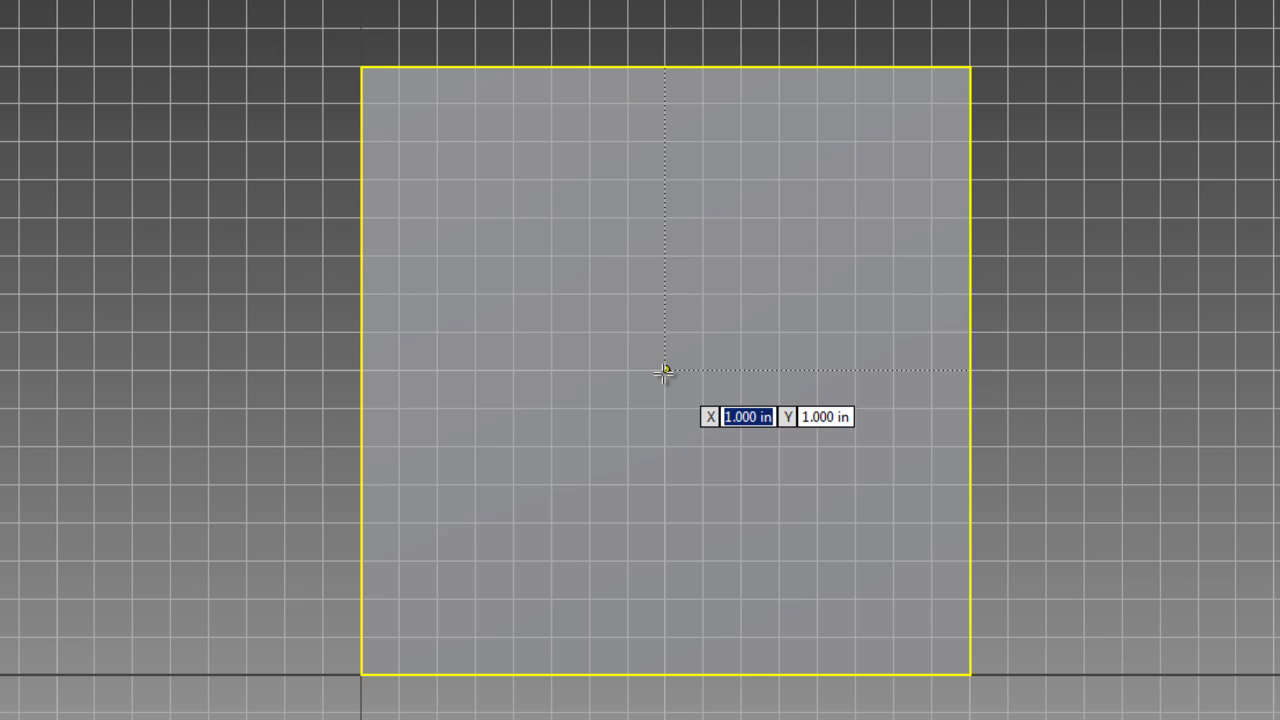
pyautogui.press('Tab')
pyautogui.write('1')
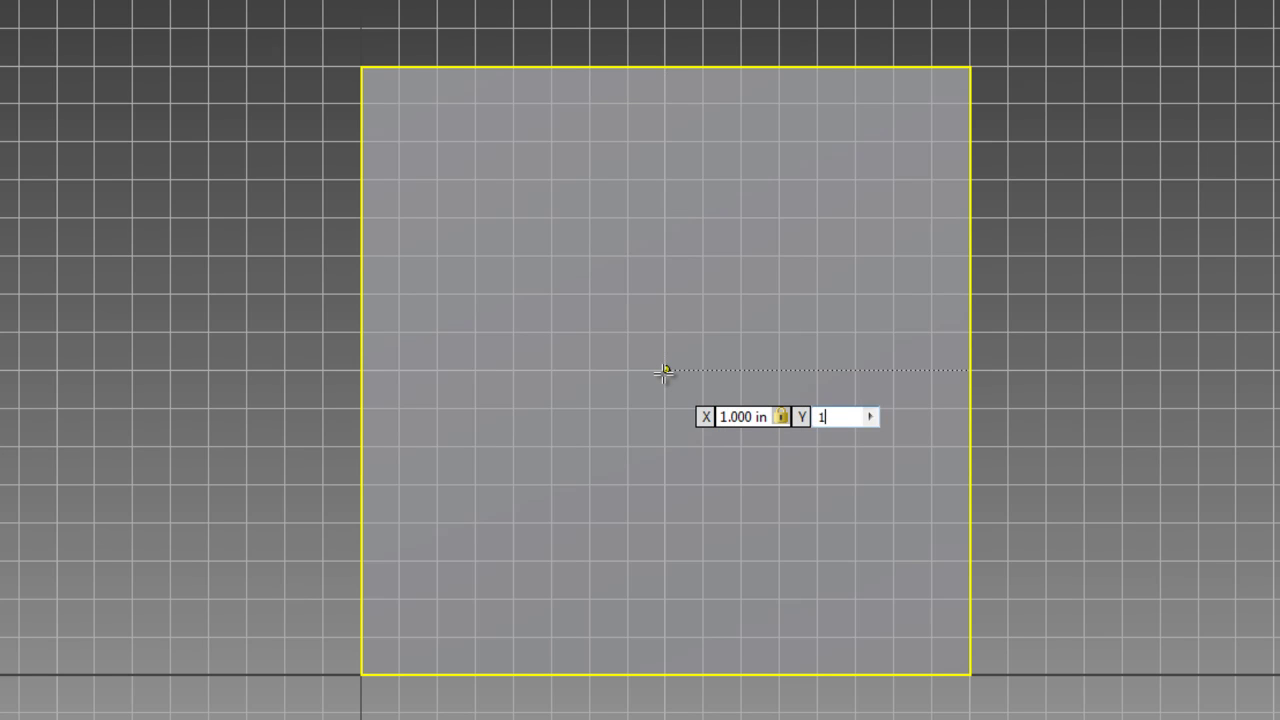
pyautogui.press('Return')
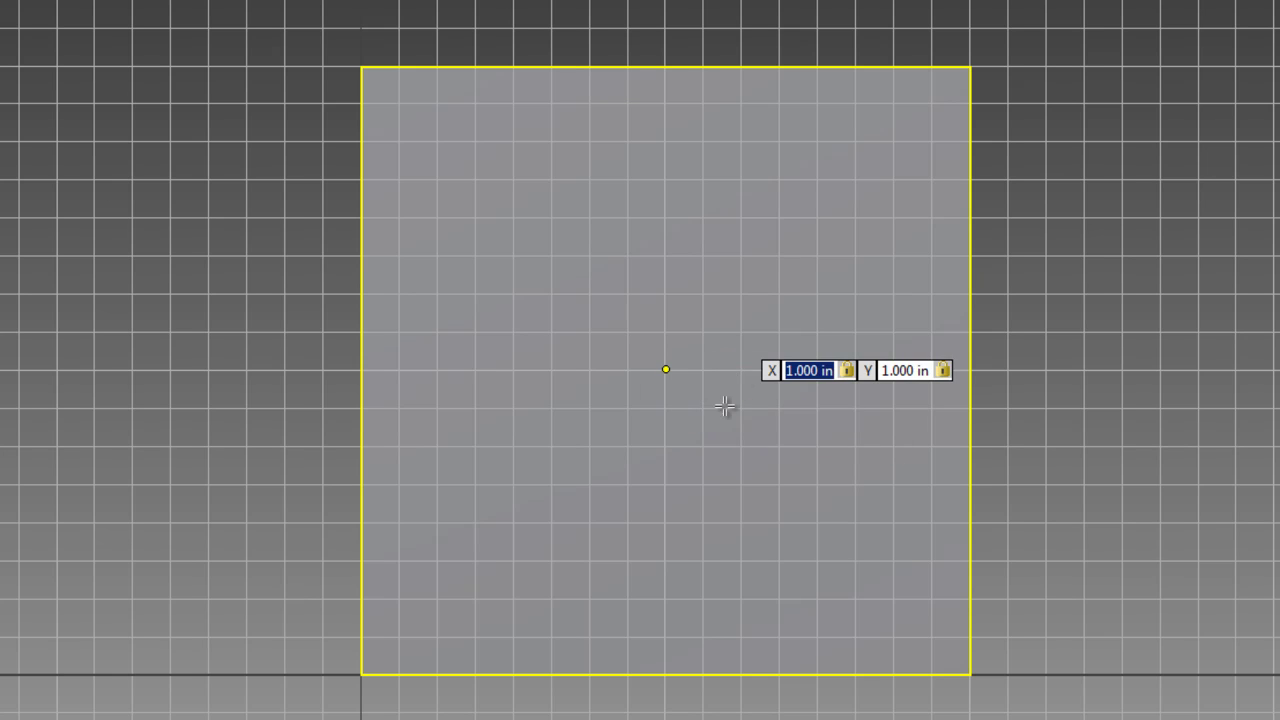
# Place the circle and give it a 1 in diameter
pyautogui.scroll(-3, 726, 409)
pyautogui.scroll(5, 680, 354)
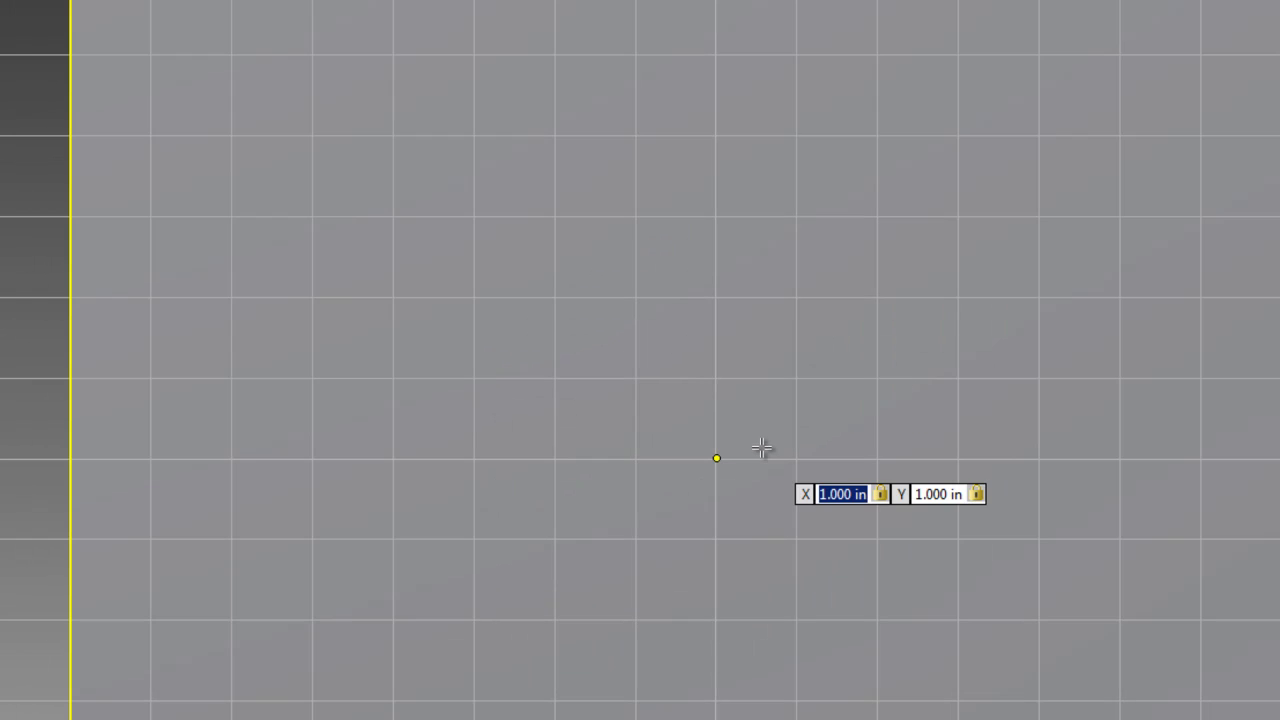
pyautogui.scroll(-2, 764, 444)
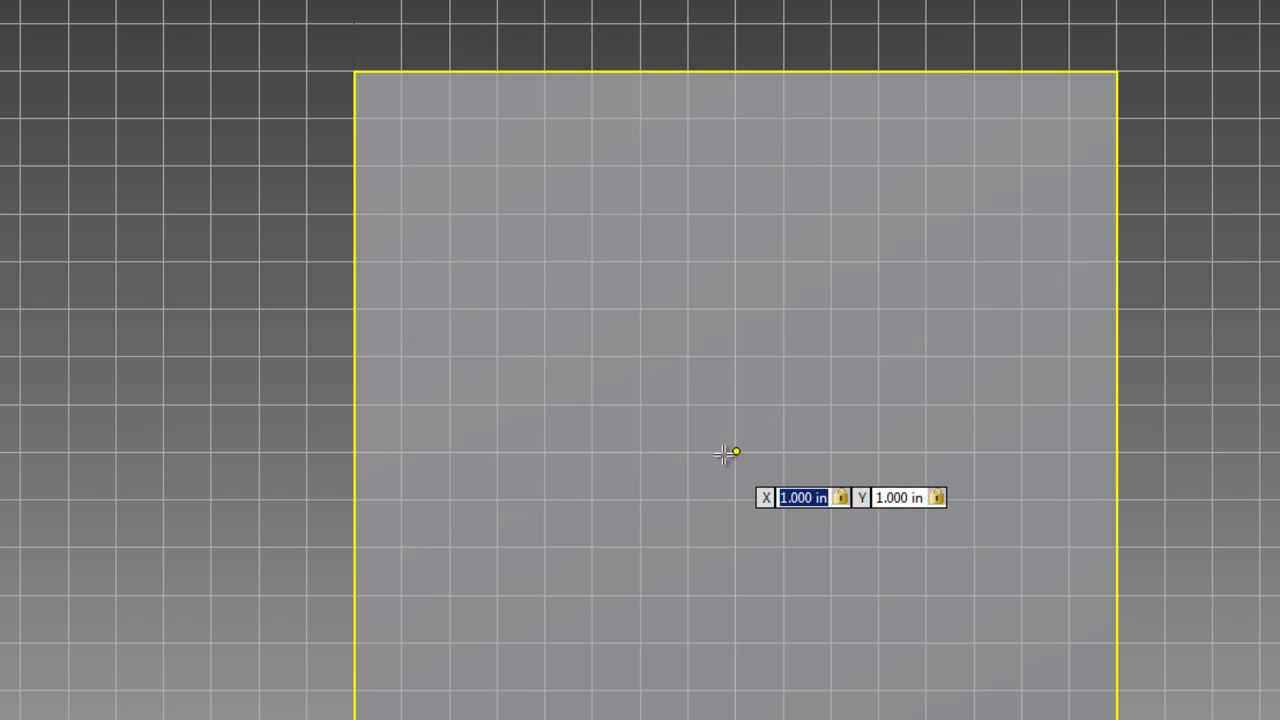
pyautogui.click(724, 455)
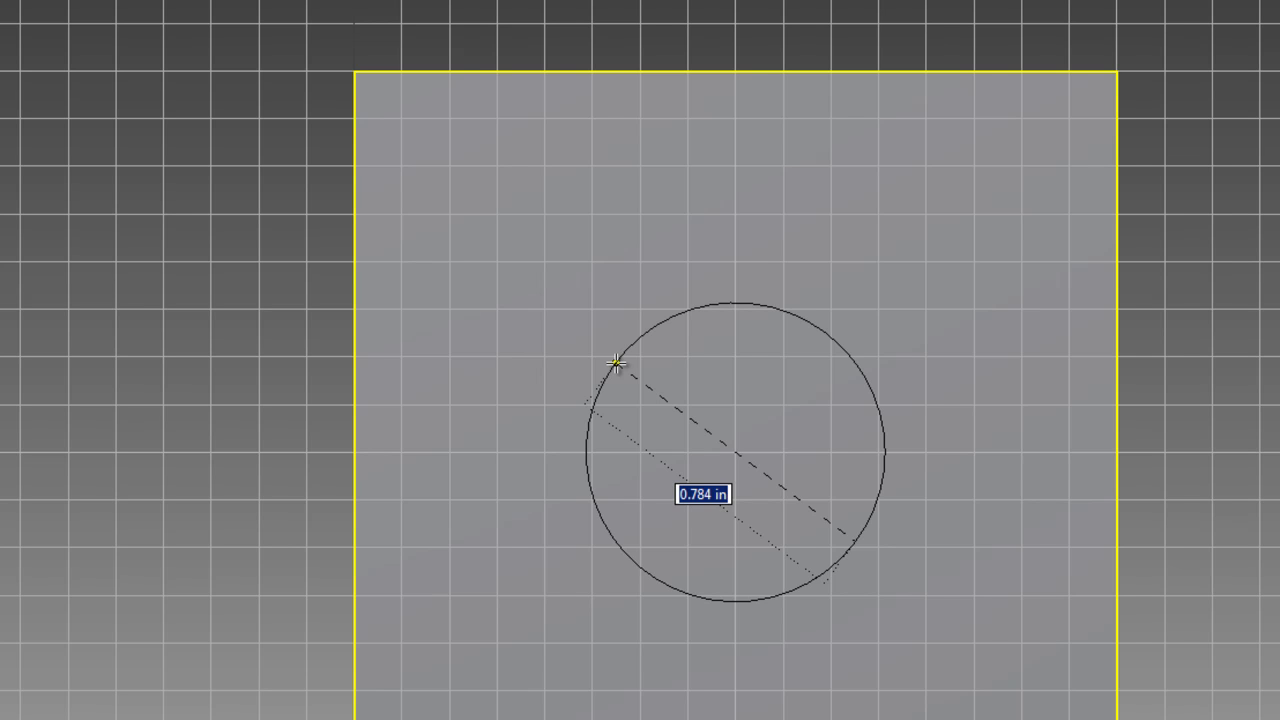
pyautogui.write('2')
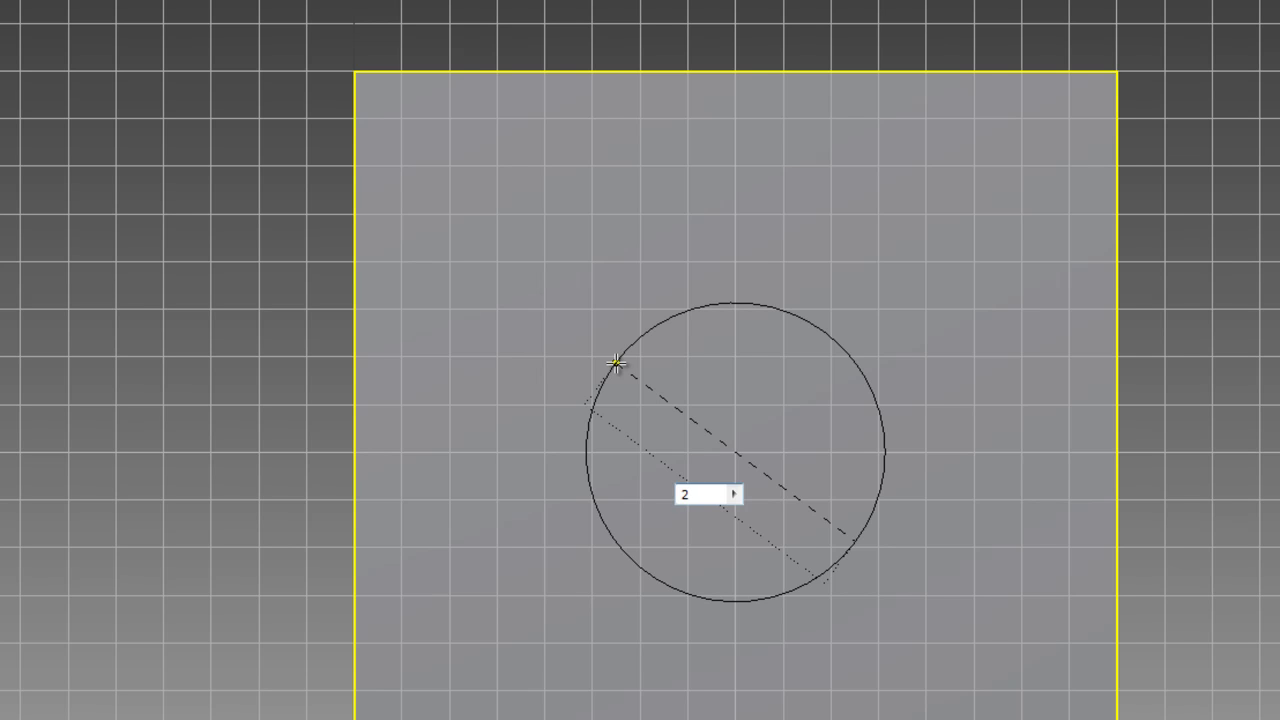
pyautogui.press('Tab')
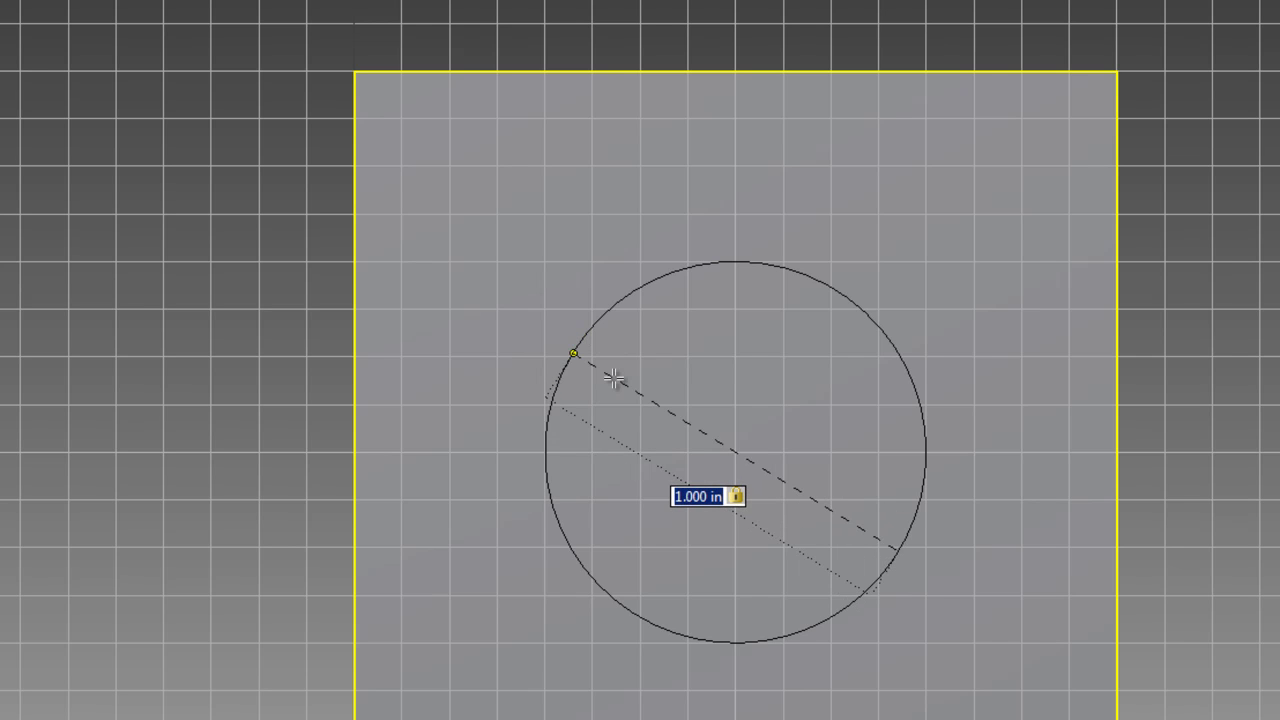
pyautogui.click(613, 378)
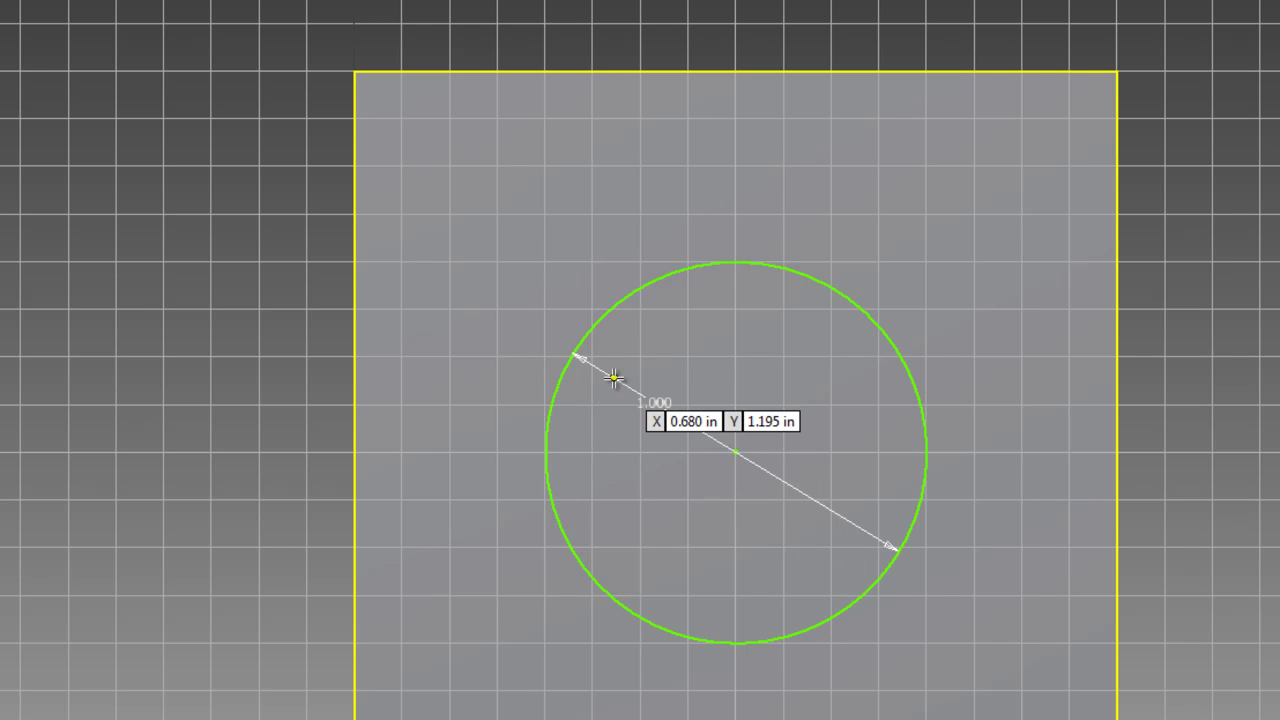
pyautogui.rightClick(883, 237)
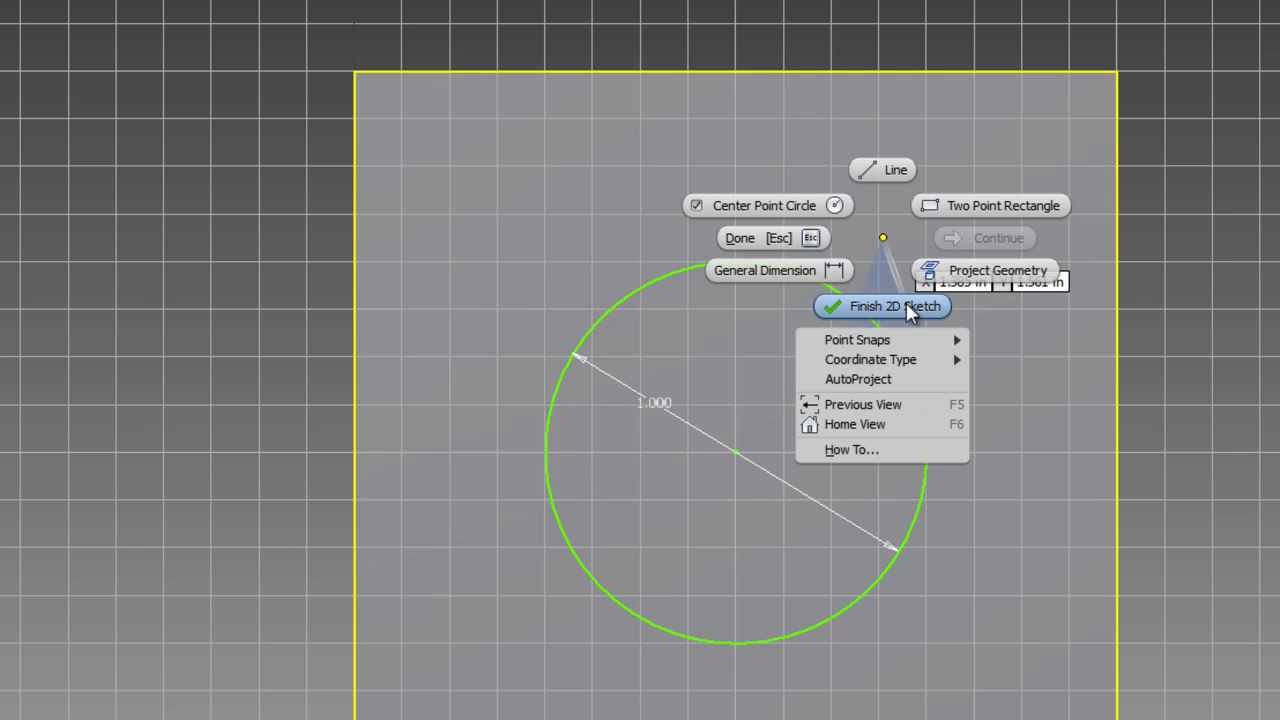
# Finish the sketch and start extruding the 1 in circle as the profile
pyautogui.click(896, 312)
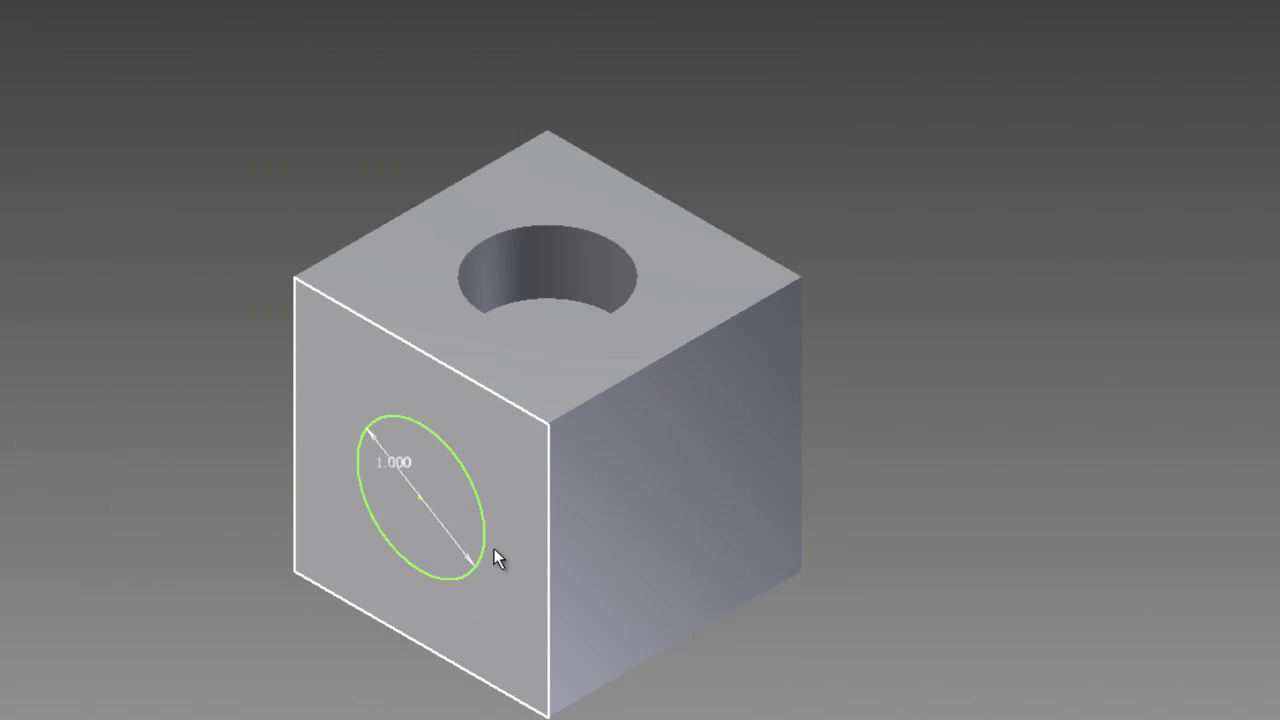
pyautogui.scroll(-4, 467, 529)
pyautogui.scroll(5, 457, 516)
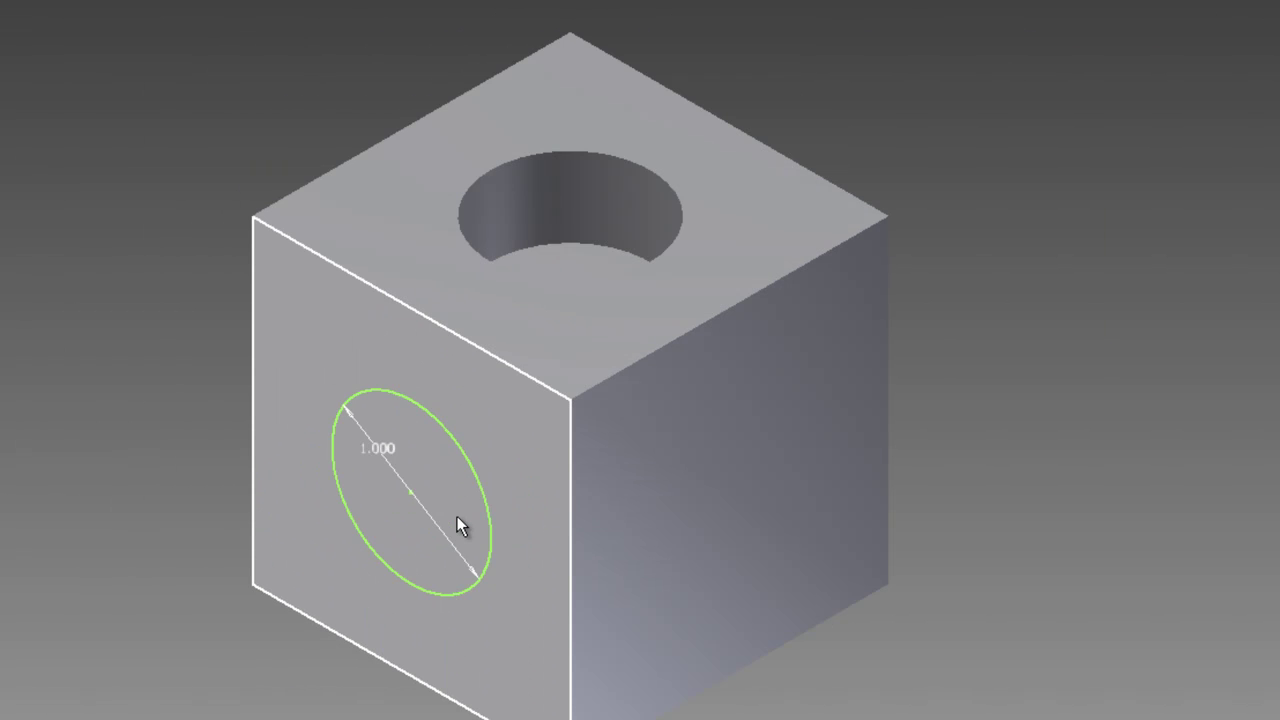
pyautogui.scroll(3, 457, 517)
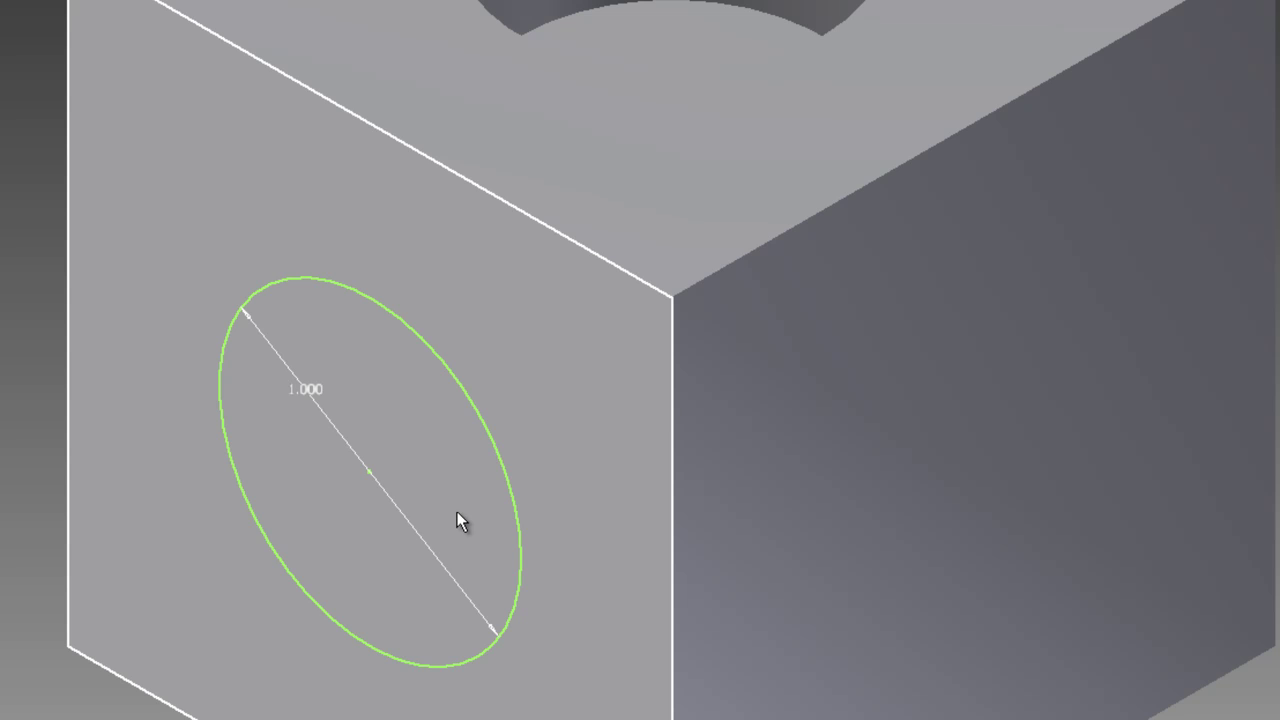
pyautogui.rightClick(415, 420)
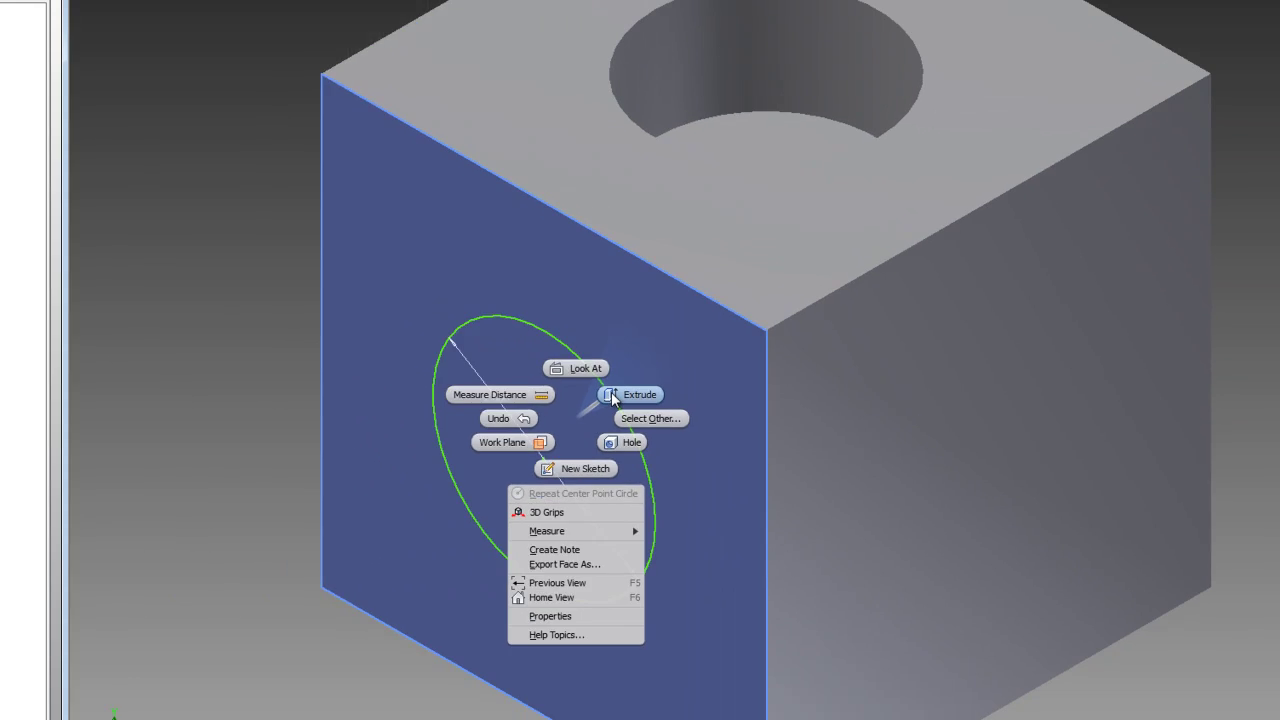
pyautogui.click(611, 394)
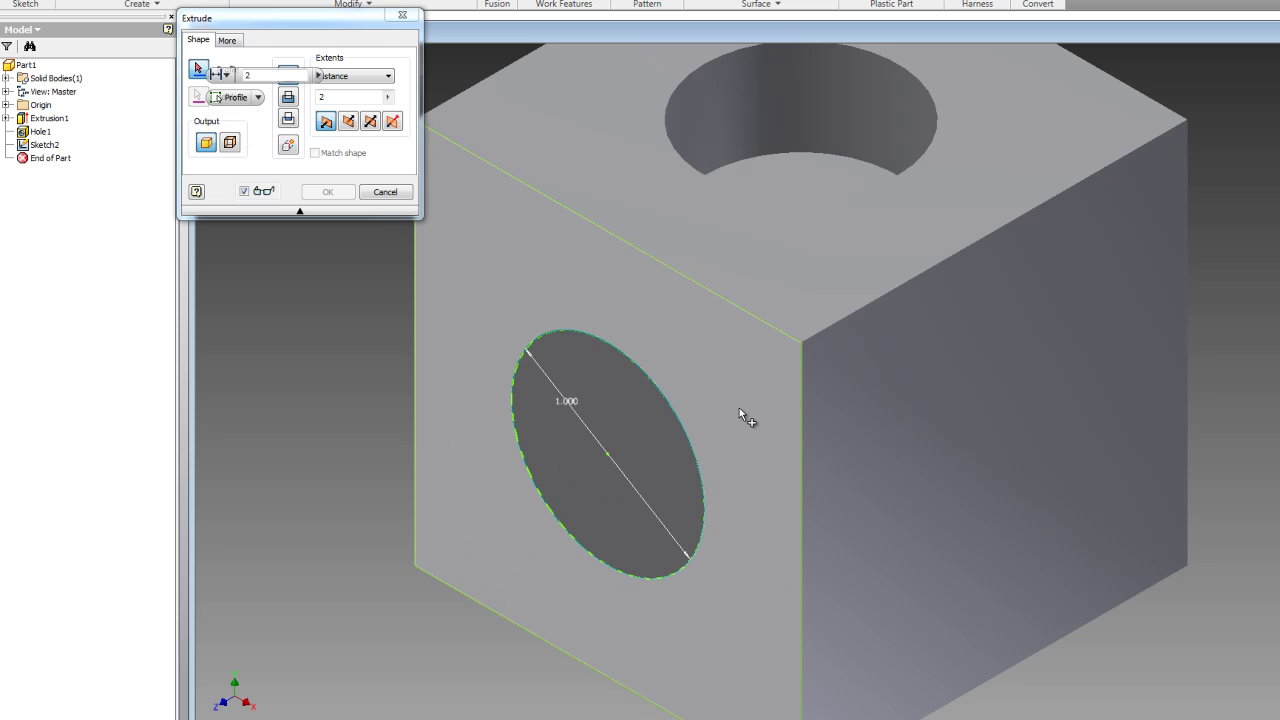
pyautogui.click(643, 446)
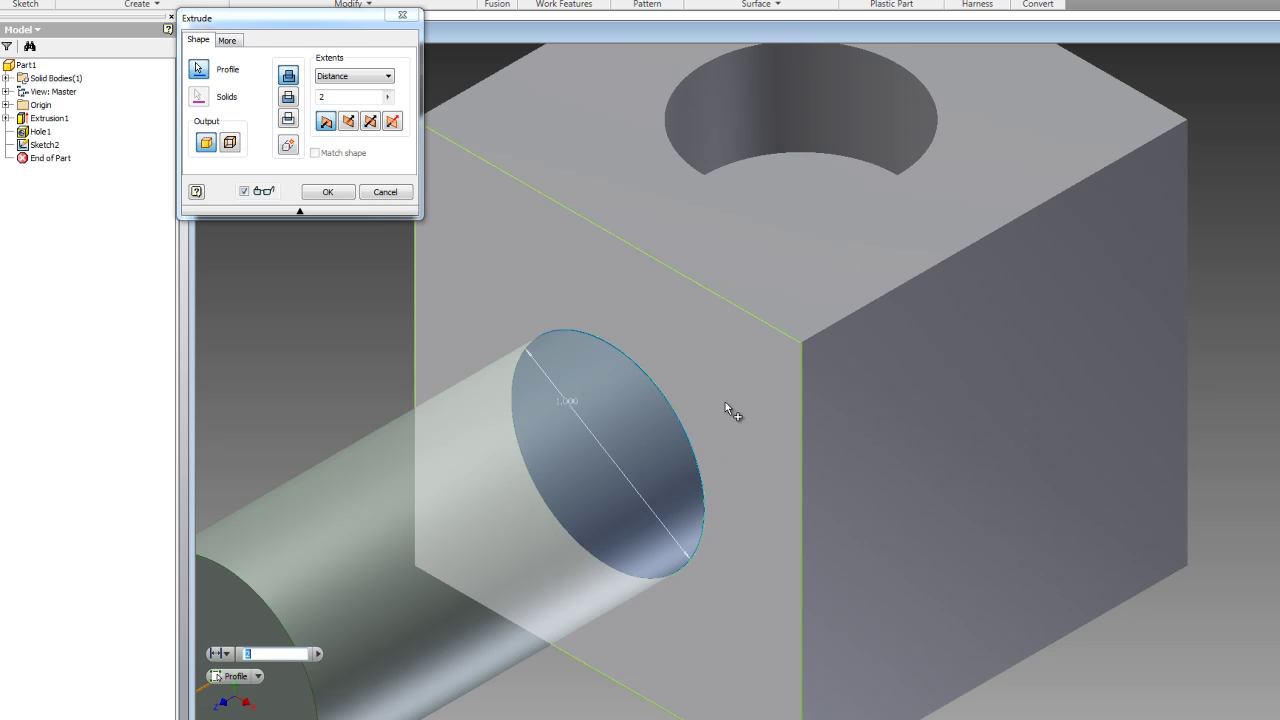
# Extrude the circle 0.5 in outward to create the round peg, Extrusion2
pyautogui.scroll(-5, 725, 410)
pyautogui.scroll(-5, 724, 408)
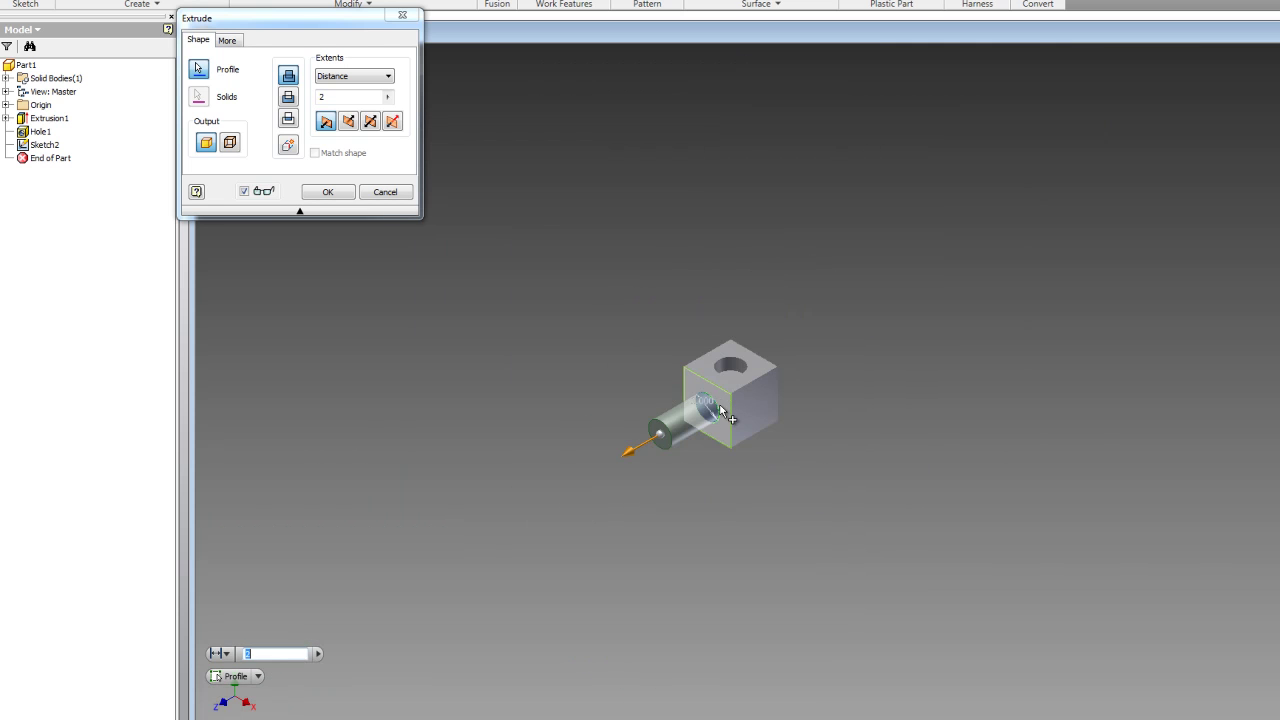
pyautogui.scroll(3, 722, 410)
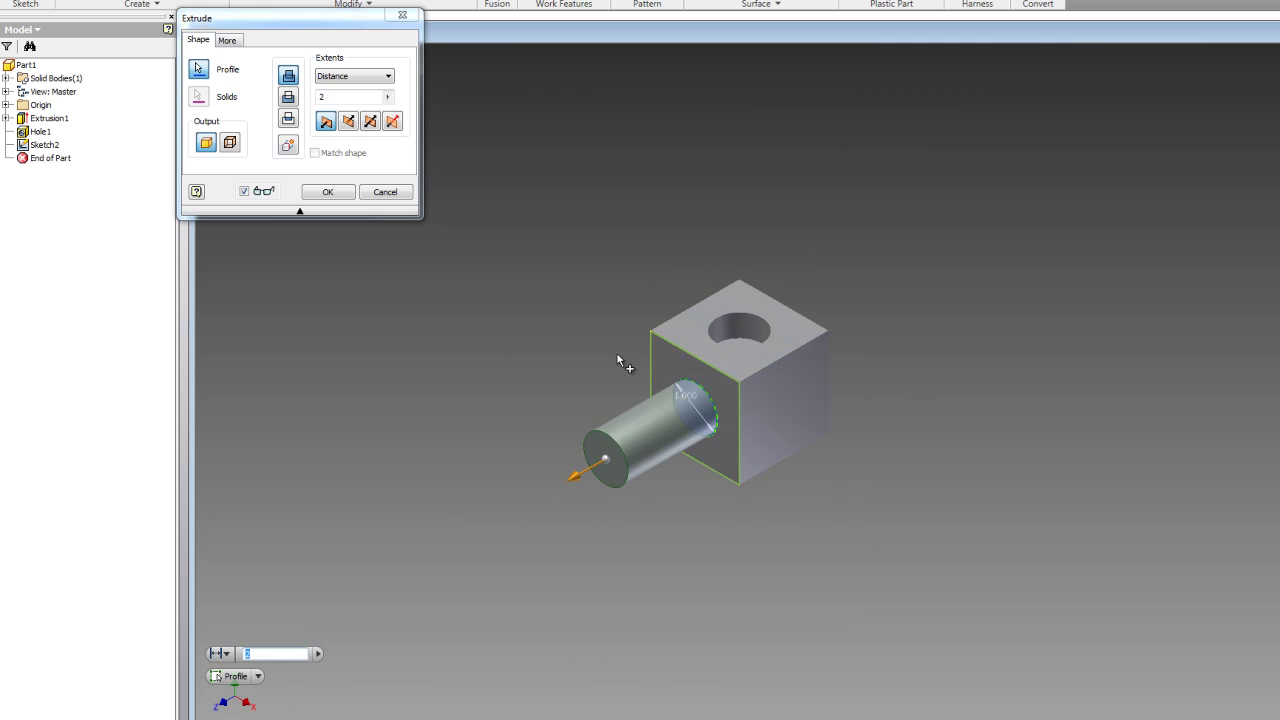
pyautogui.click(348, 96)
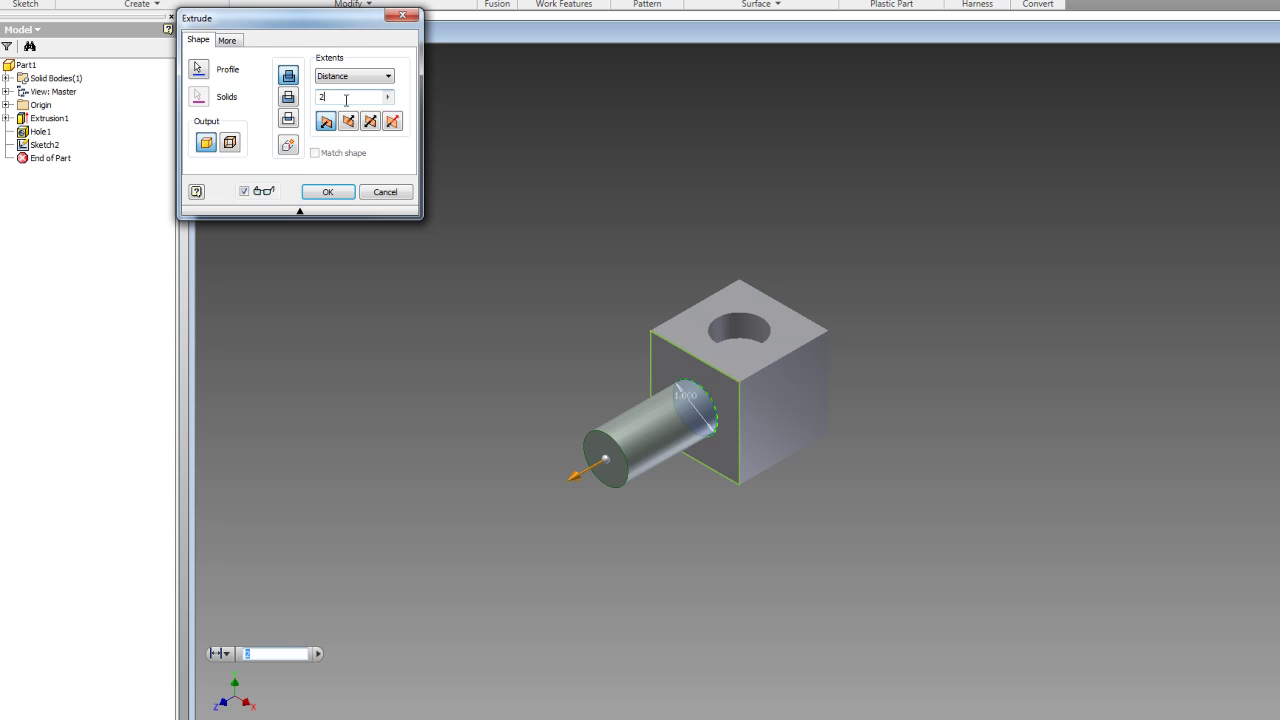
pyautogui.press('BackSpace')
pyautogui.write('.5')
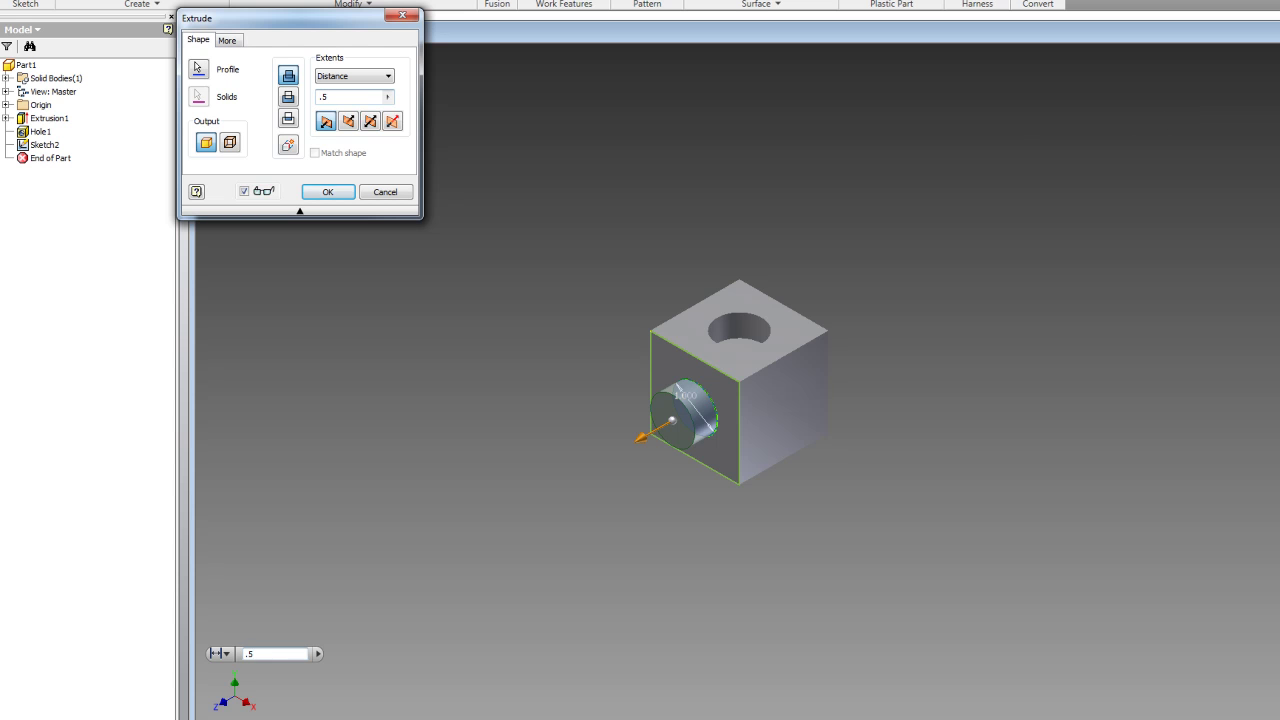
pyautogui.scroll(5, 694, 389)
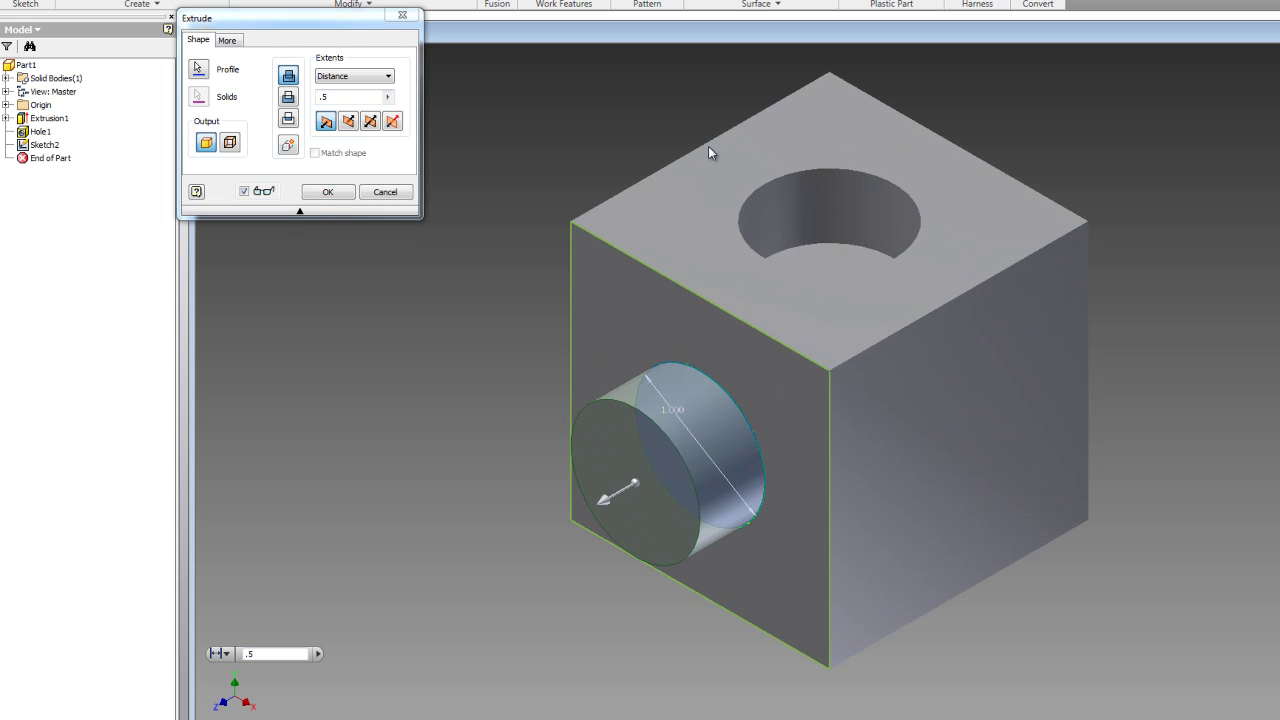
pyautogui.click(327, 191)
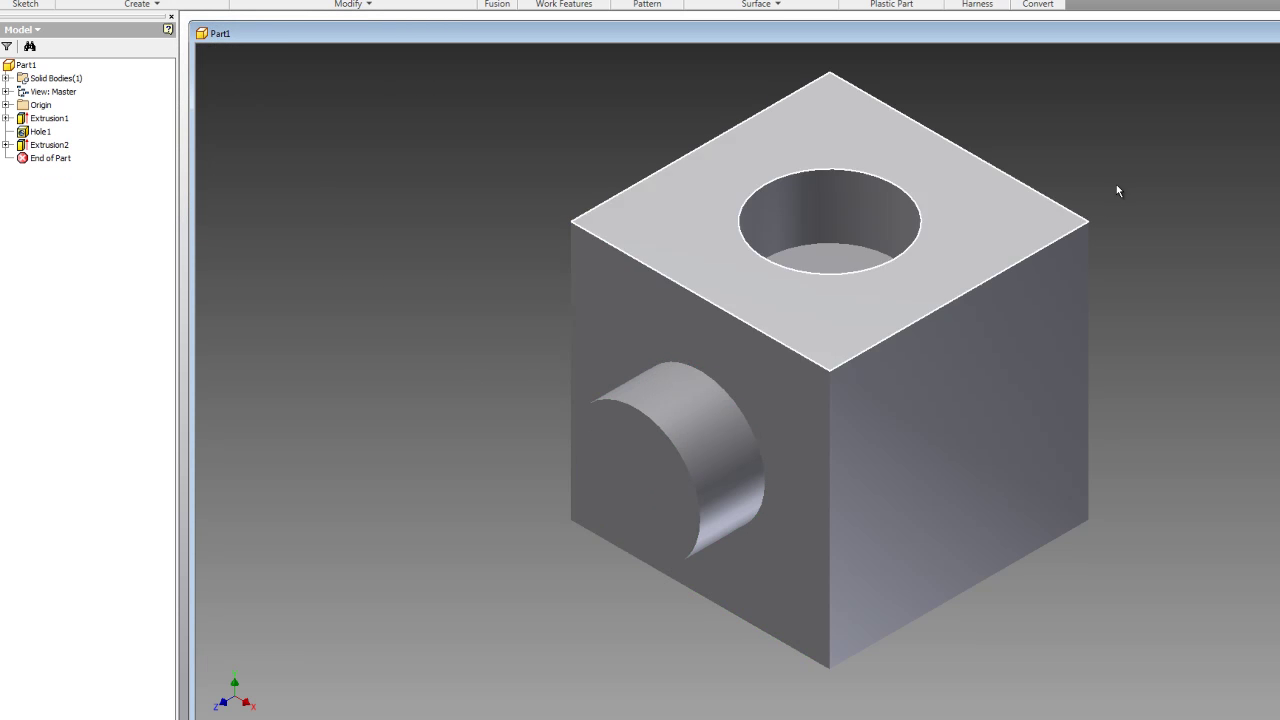
pyautogui.moveTo(797, 385)
pyautogui.keyDown('shift'); pyautogui.mouseDown(button='middle')
pyautogui.moveTo(960, 360)
pyautogui.moveTo(800, 385)
pyautogui.moveTo(1000, 220)
pyautogui.moveTo(1266, 67)
pyautogui.moveTo(1210, 365)
pyautogui.moveTo(1189, 232)
pyautogui.mouseUp(button='middle'); pyautogui.keyUp('shift')
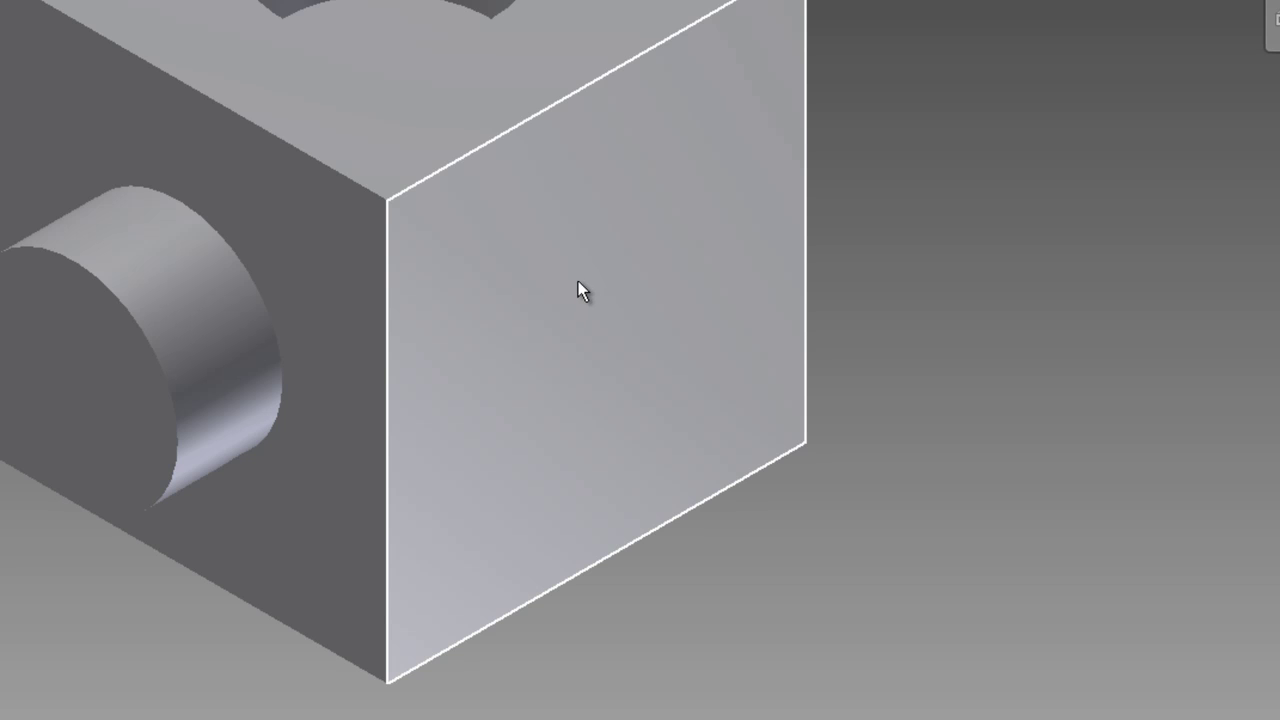
# Start a sketch on the cube's right face with a rectangle corner at X -0.5, Y 0.5 in
pyautogui.click(543, 301)
pyautogui.rightClick(541, 299)
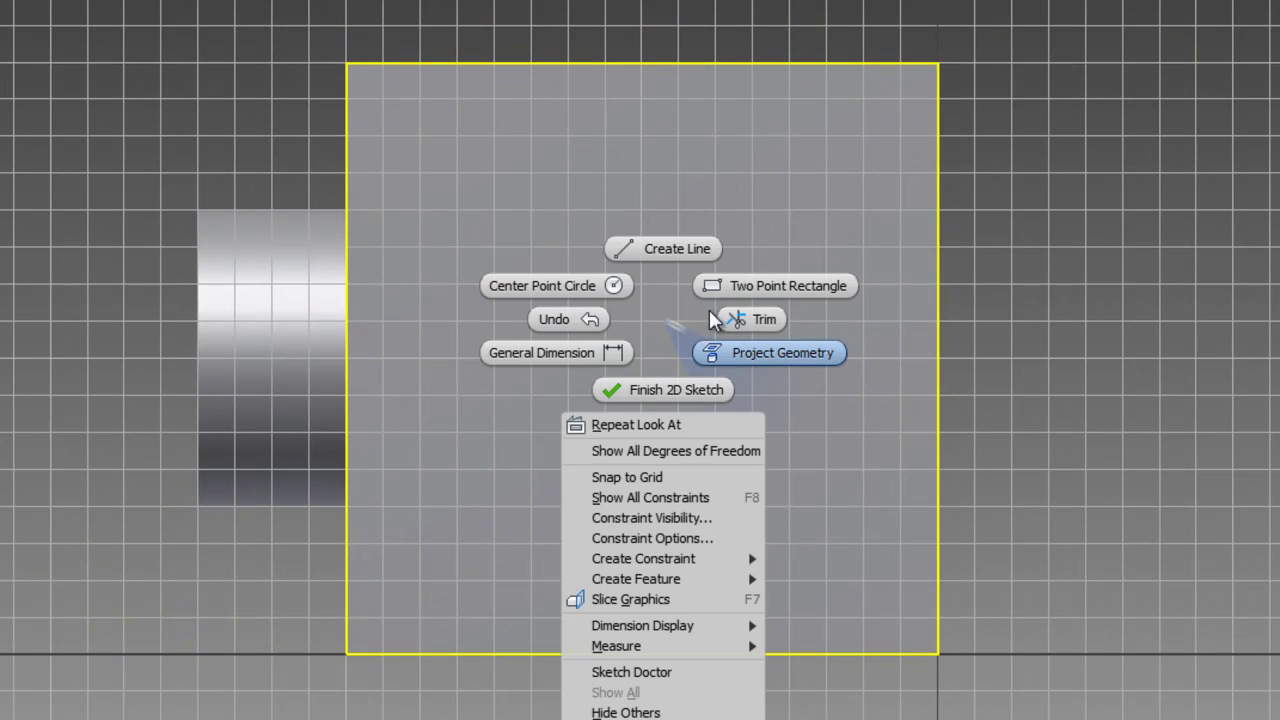
pyautogui.click(748, 284)
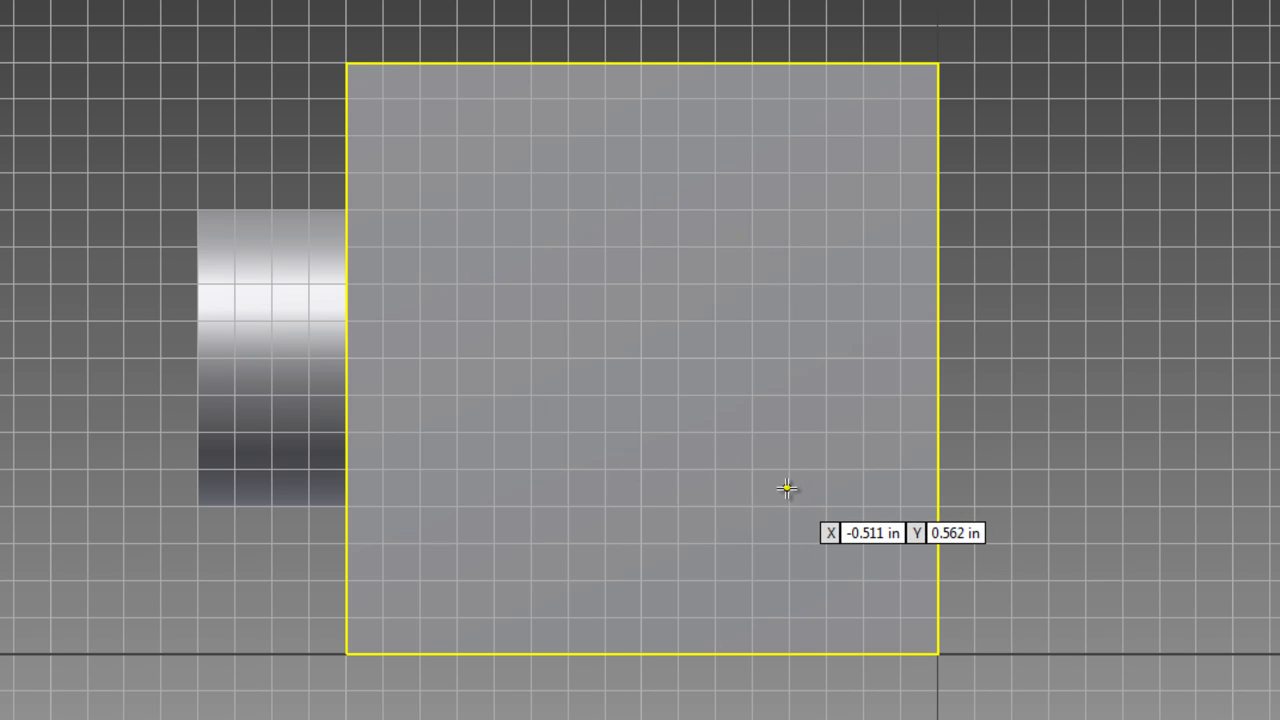
pyautogui.press('Tab')
pyautogui.write('-')
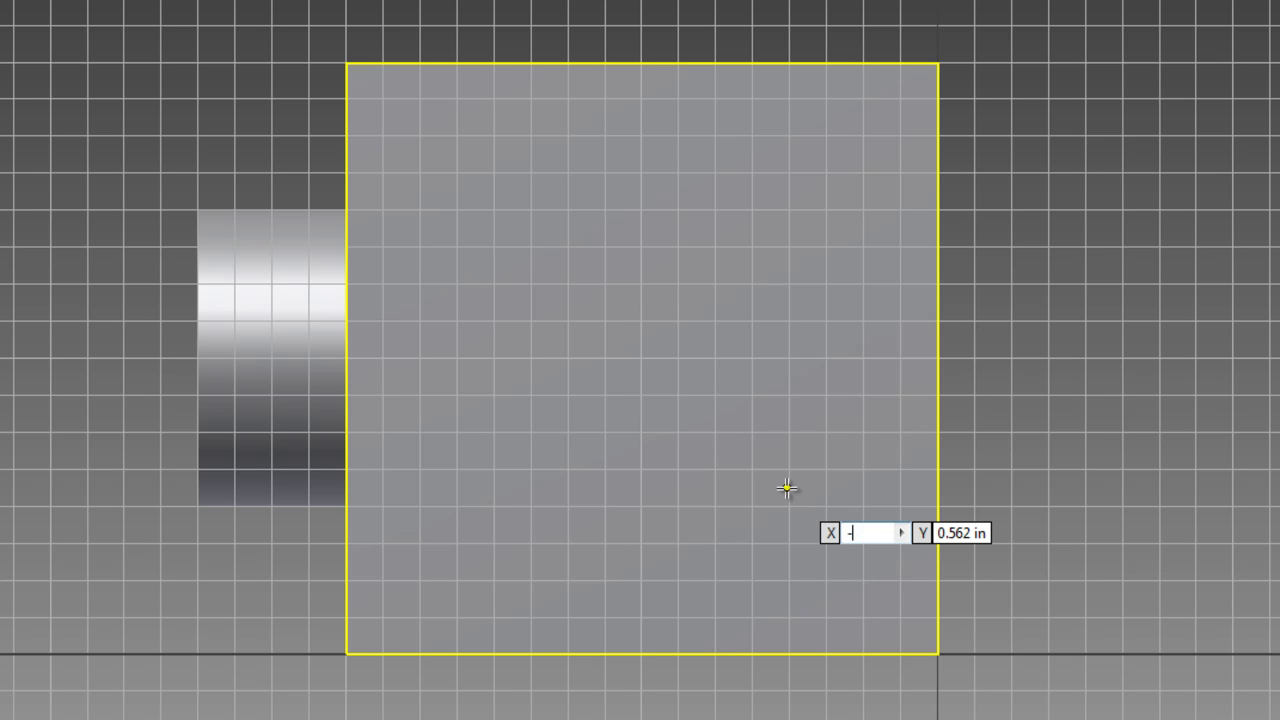
pyautogui.write('.5')
pyautogui.press('Tab')
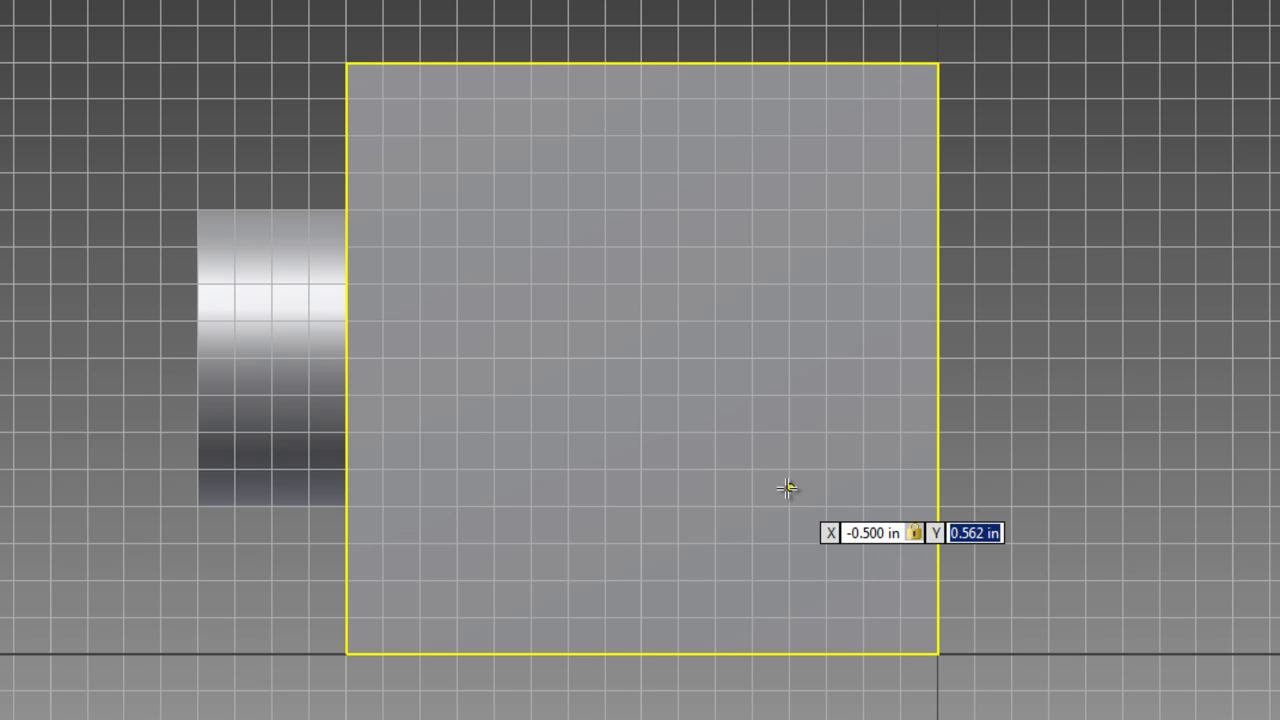
pyautogui.write('.5')
pyautogui.press('Return')
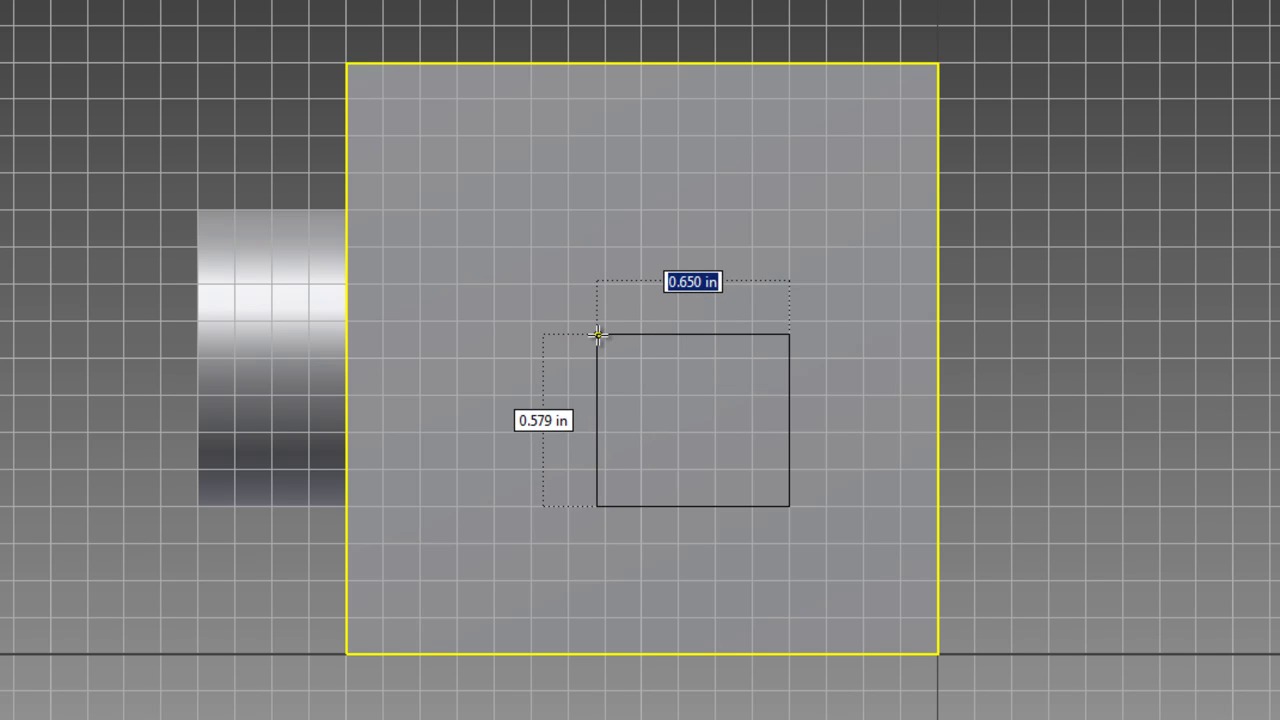
# Size the rectangle 1 in wide by 1 in high to complete the square
pyautogui.write('1')
pyautogui.press('Tab')
pyautogui.write('1')
pyautogui.press('Tab')
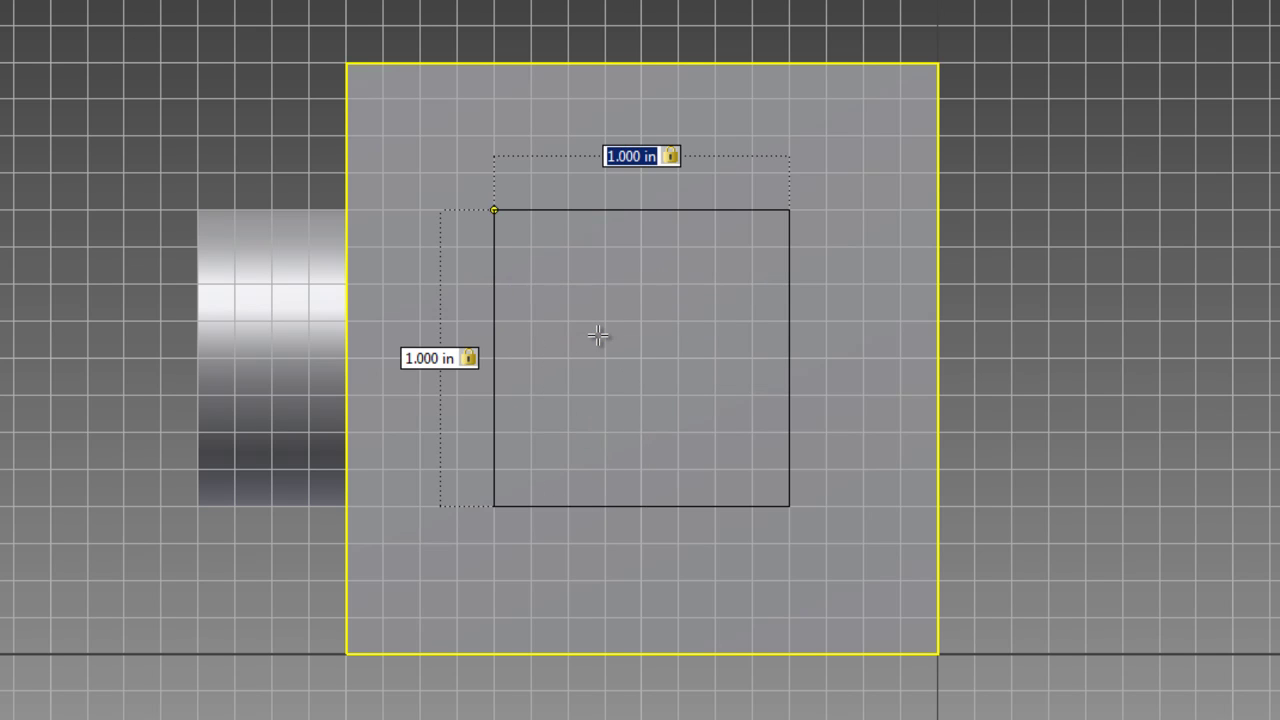
pyautogui.click(514, 234)
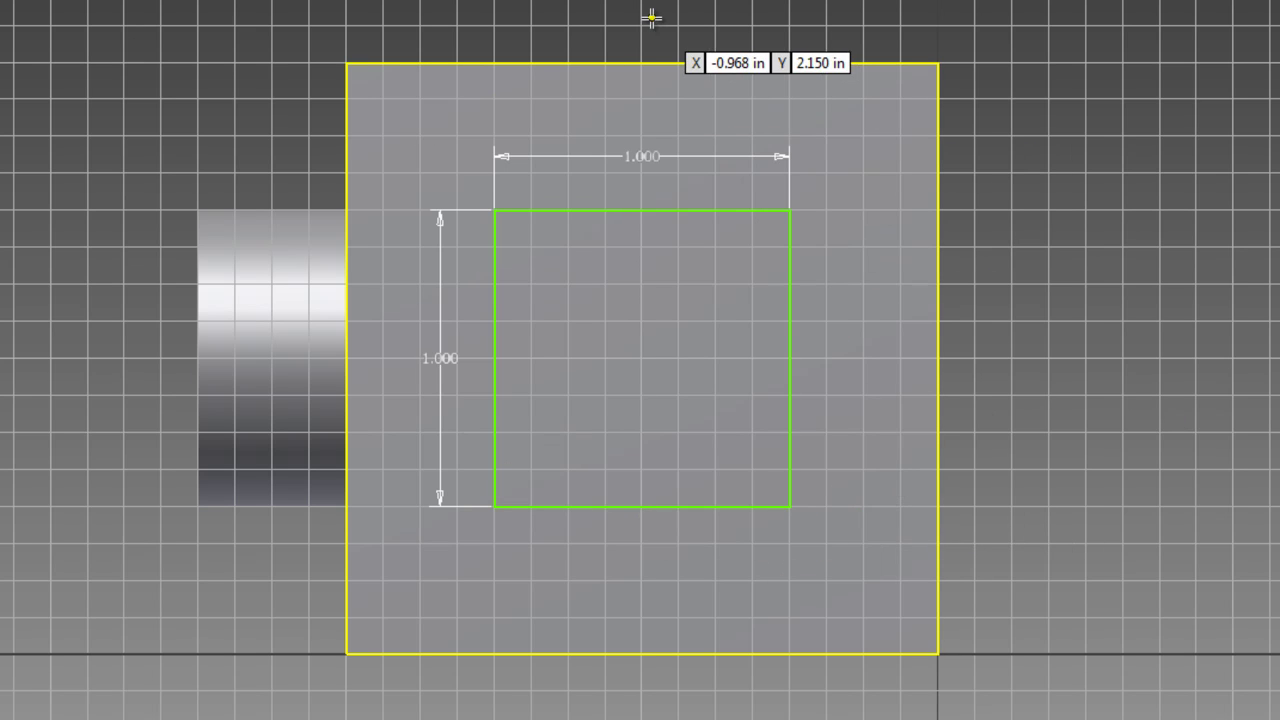
pyautogui.rightClick(865, 186)
# Finish the 1 in square sketch and extrude it outward from its face as a square peg
pyautogui.click(862, 258)
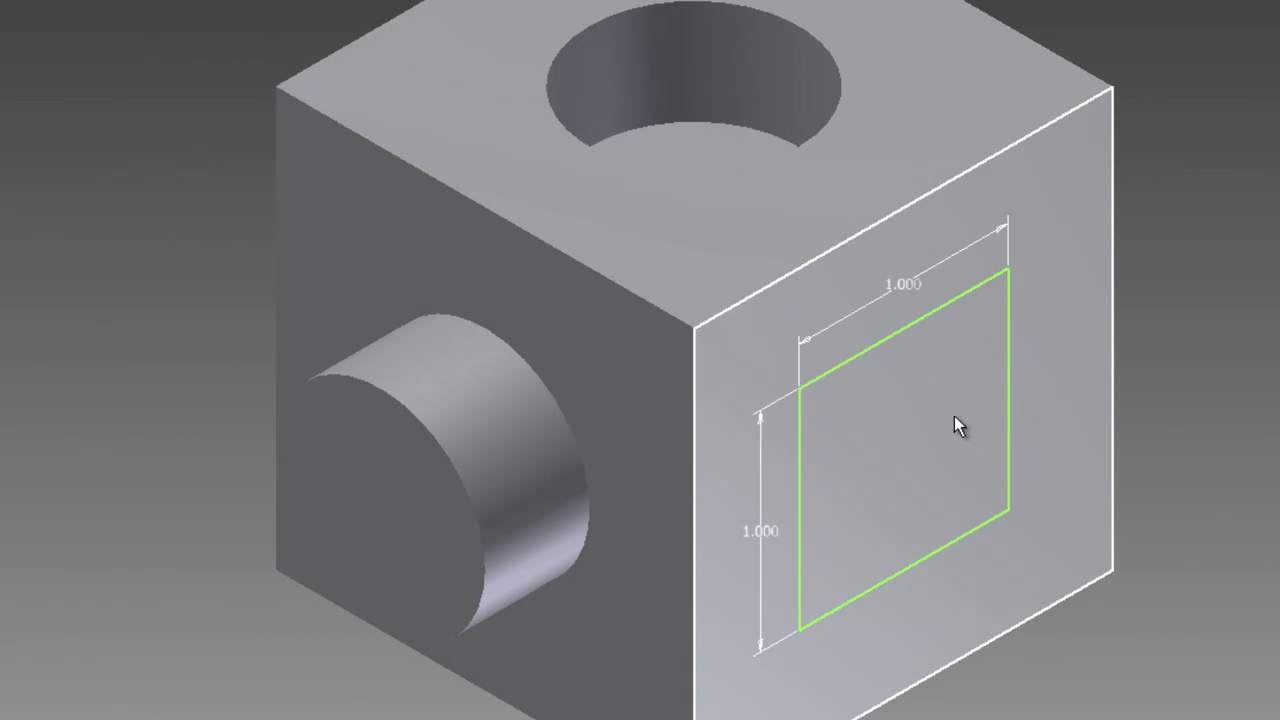
pyautogui.click(954, 415)
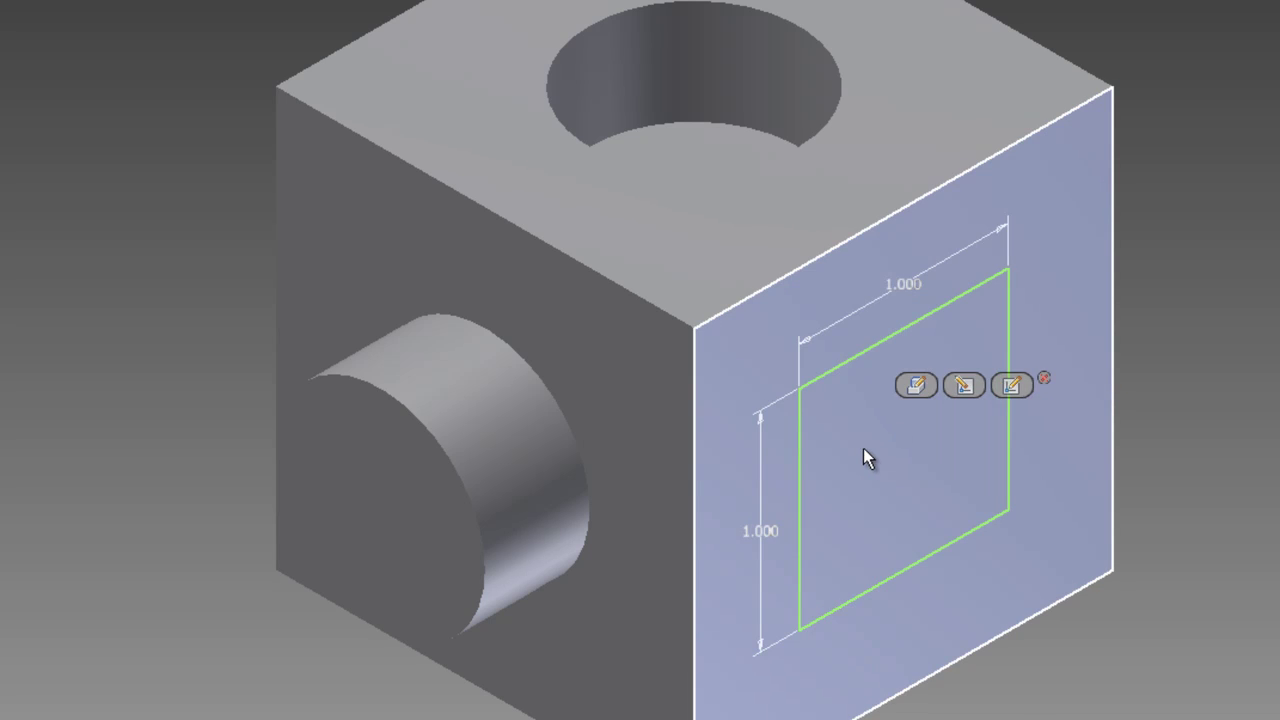
pyautogui.click(1170, 404)
pyautogui.click(955, 436)
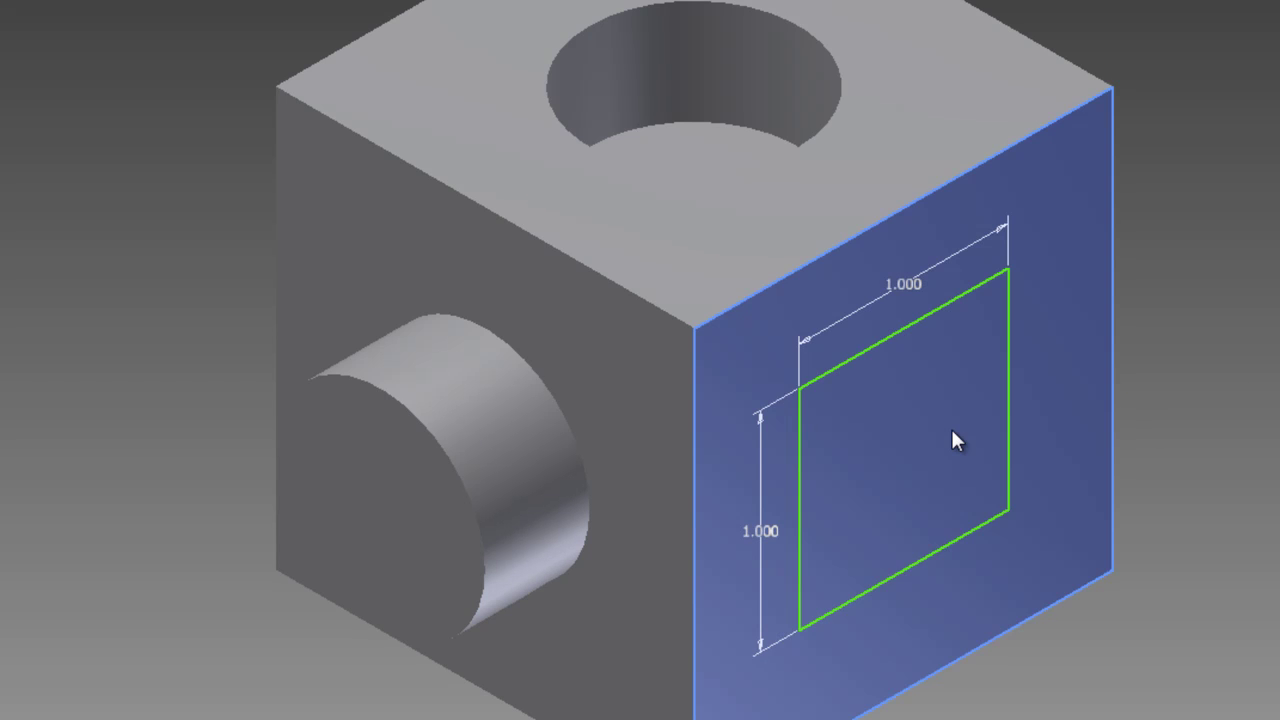
pyautogui.rightClick(950, 426)
pyautogui.click(998, 400)
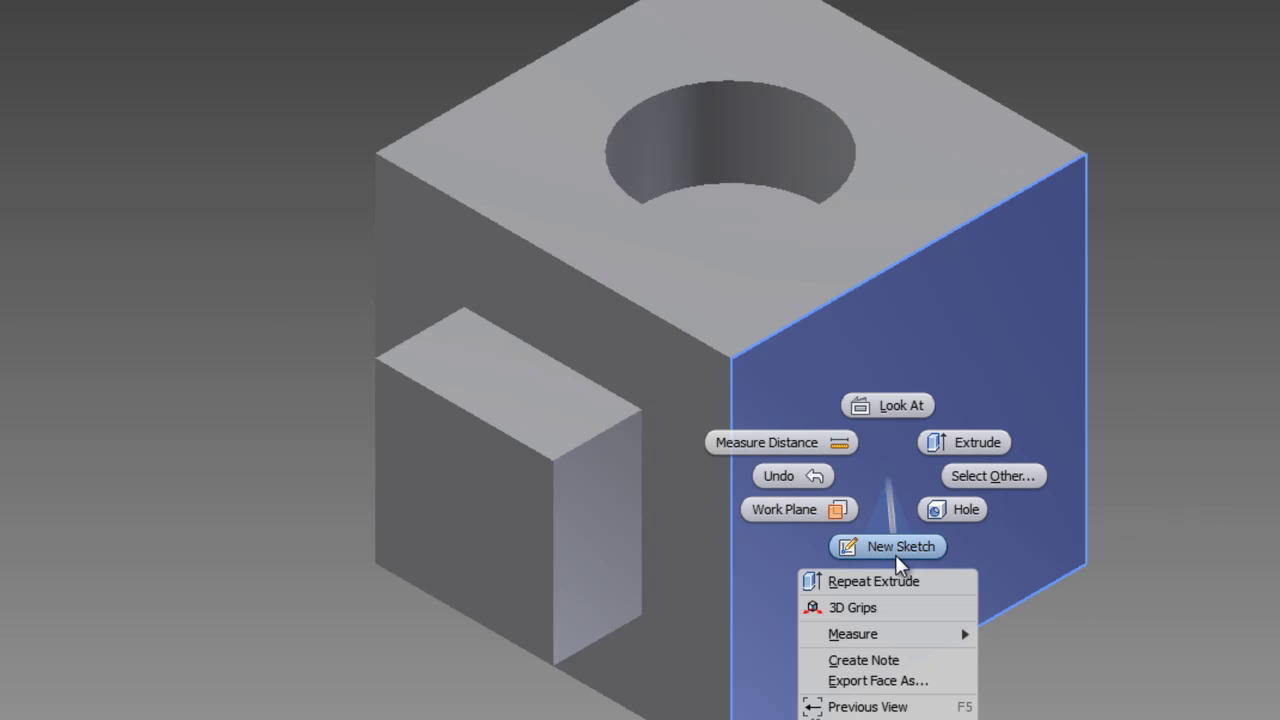
# Start a sketch on the next side face with a rectangle corner at X -0.5, Y 0.5 in
pyautogui.click(900, 547)
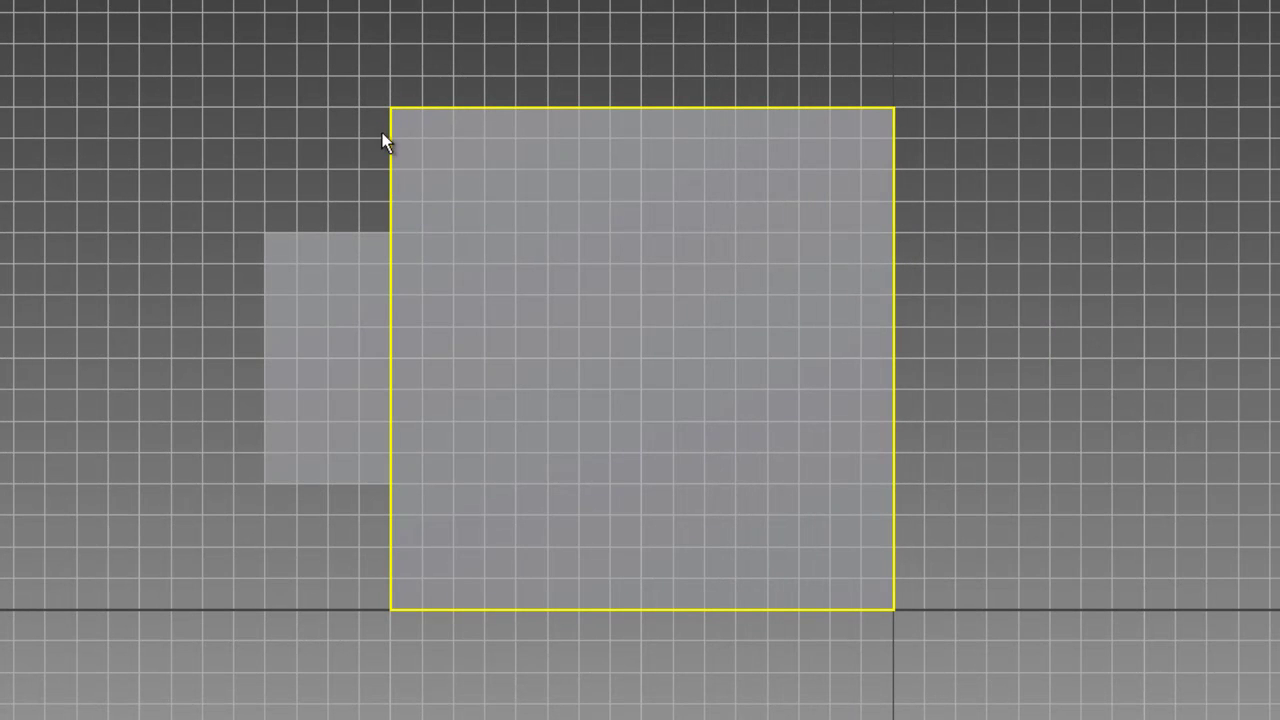
pyautogui.rightClick(698, 376)
pyautogui.click(769, 341)
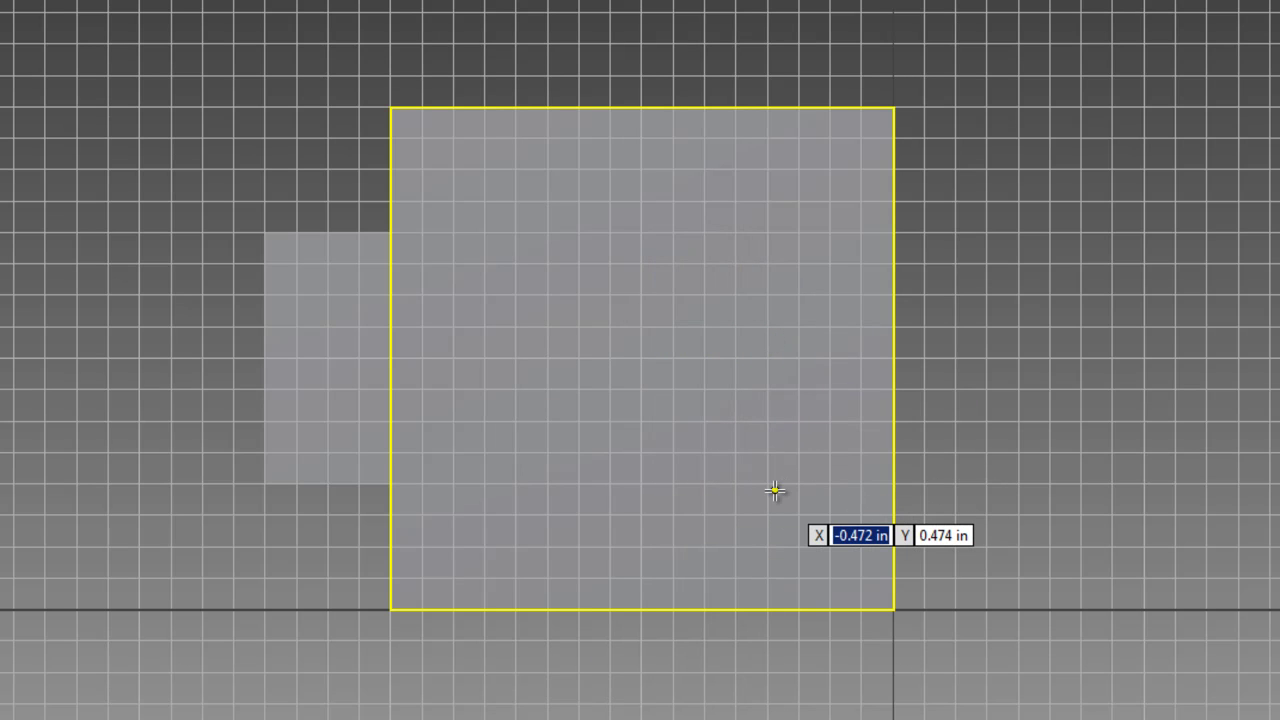
pyautogui.write('-0.5')
pyautogui.press('Tab')
pyautogui.write('.')
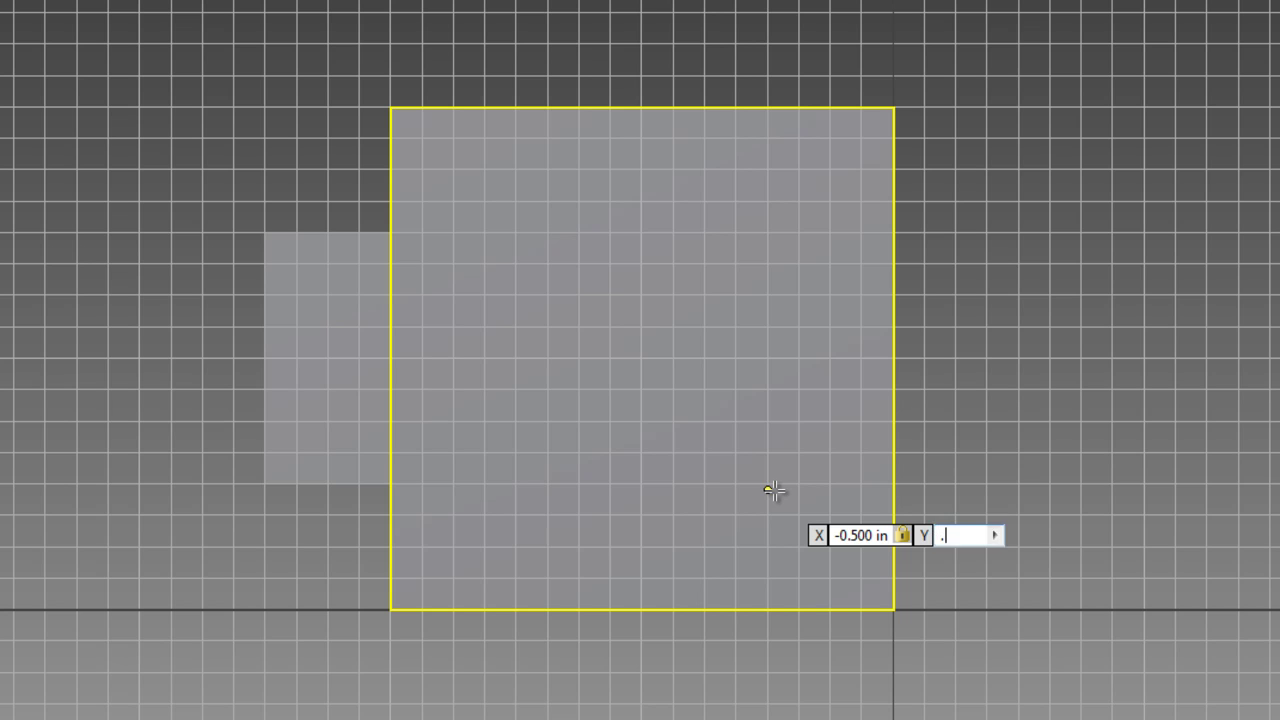
pyautogui.write('5')
pyautogui.press('Tab')
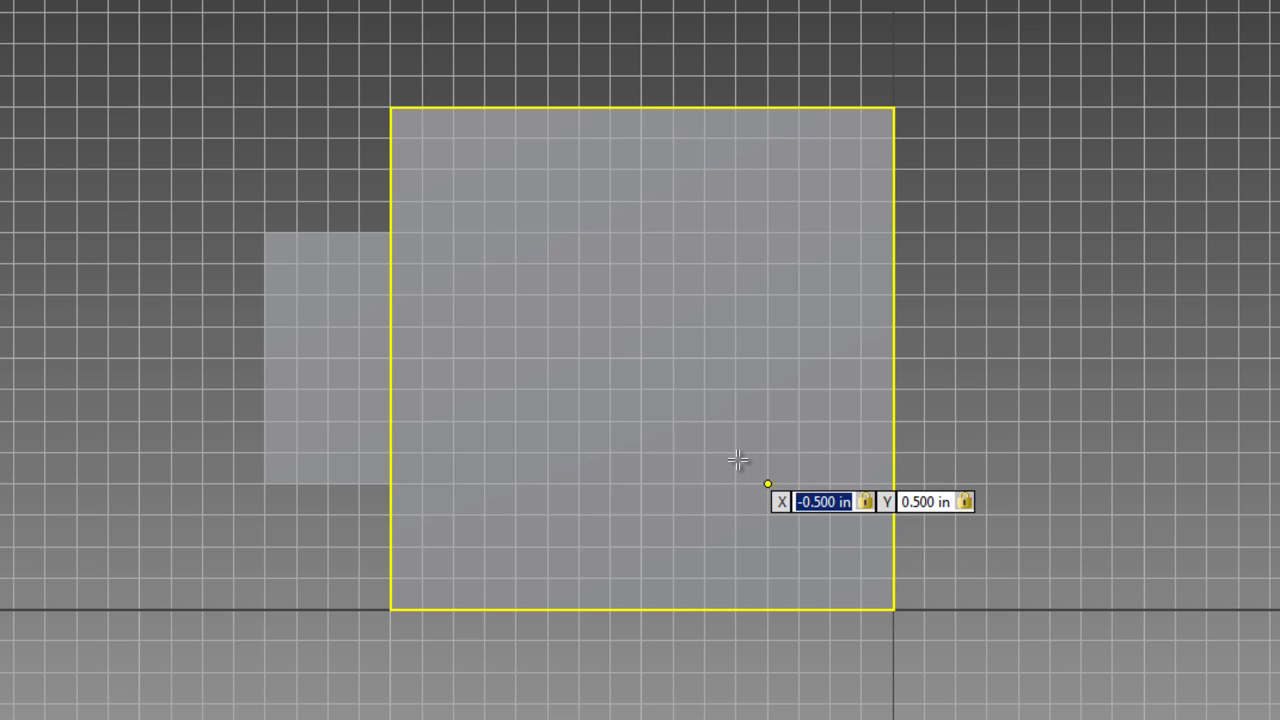
pyautogui.press('Return')
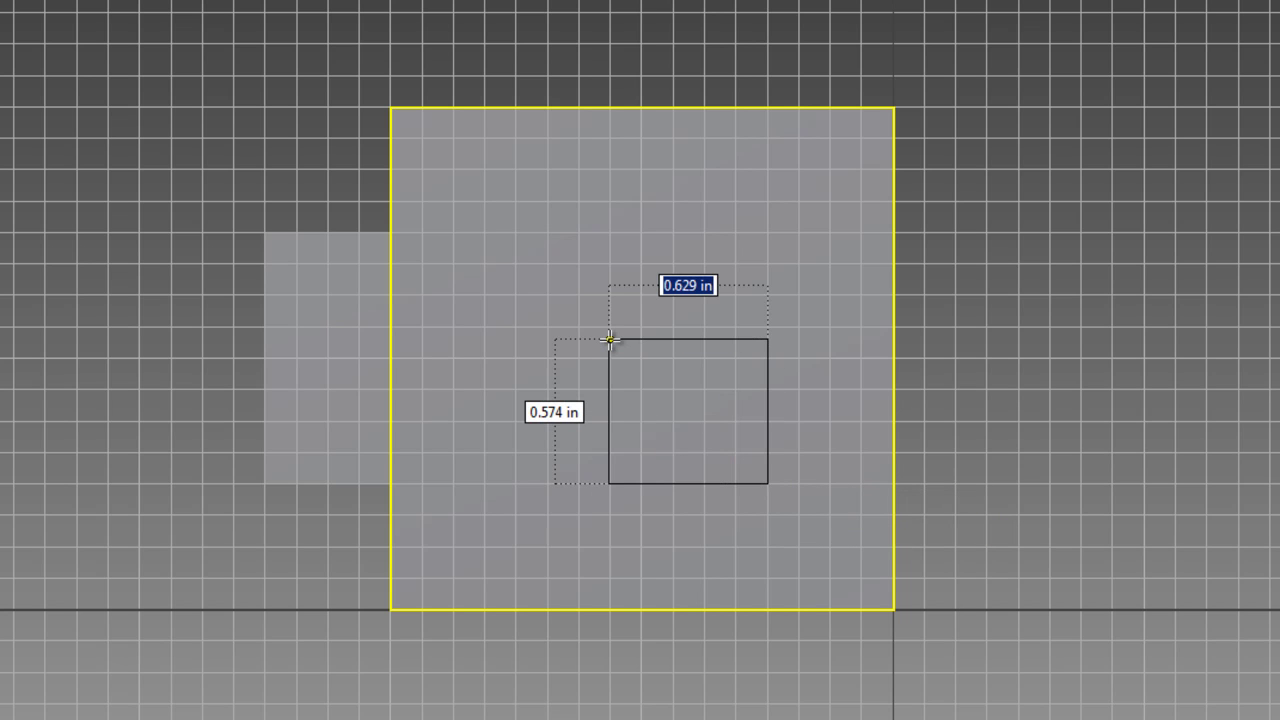
# Make the rectangle a 1 in by 1 in square and finish the sketch
pyautogui.write('1')
pyautogui.press('Tab')
pyautogui.write('1')
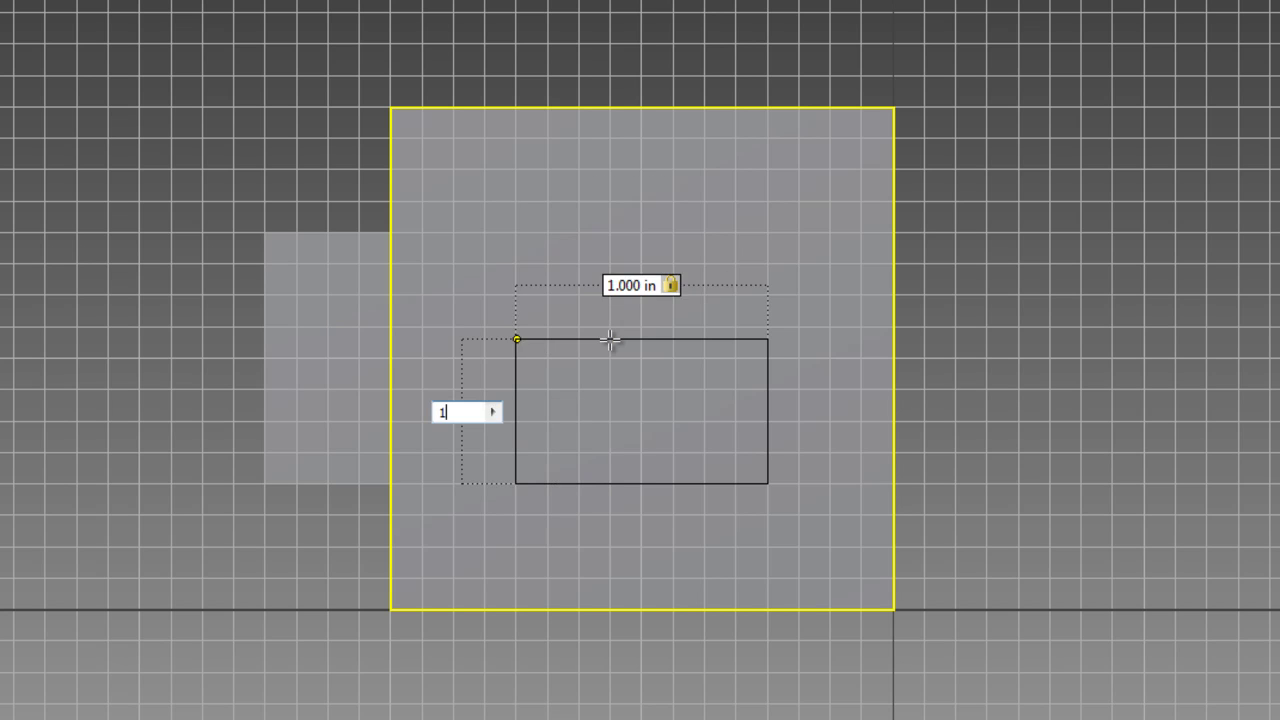
pyautogui.press('Tab')
pyautogui.press('Return')
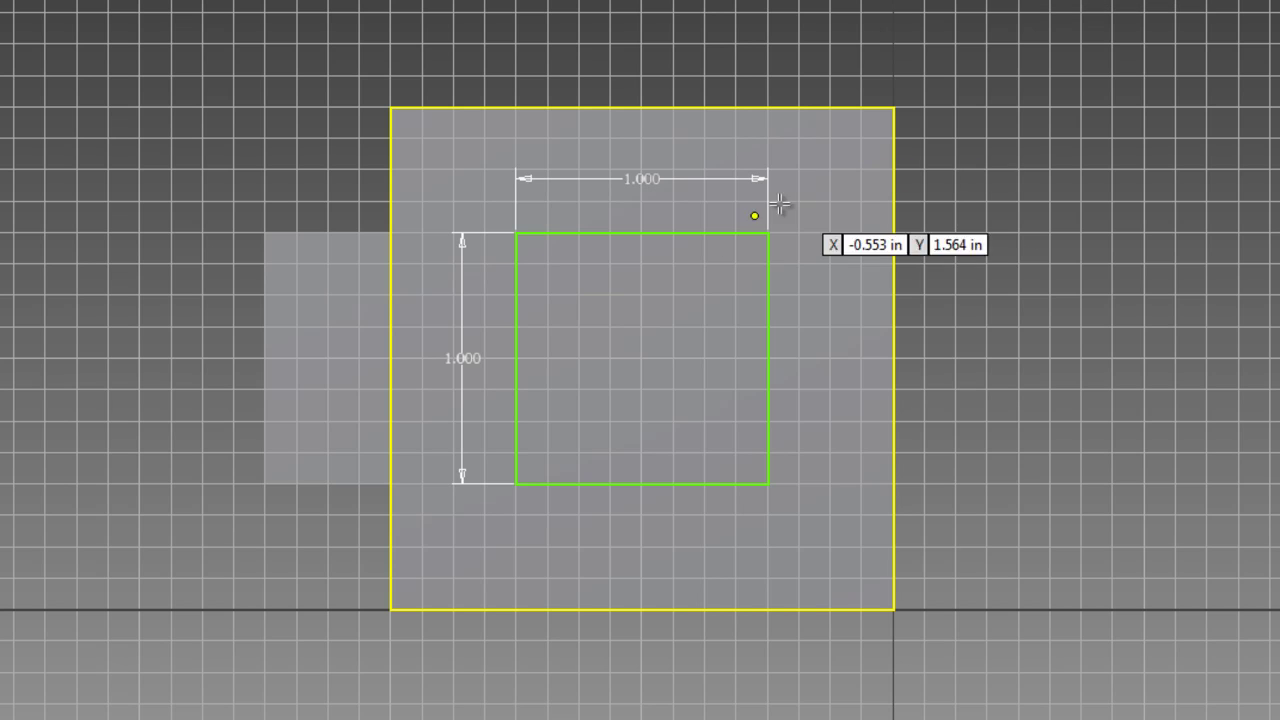
pyautogui.rightClick(682, 304)
pyautogui.click(718, 376)
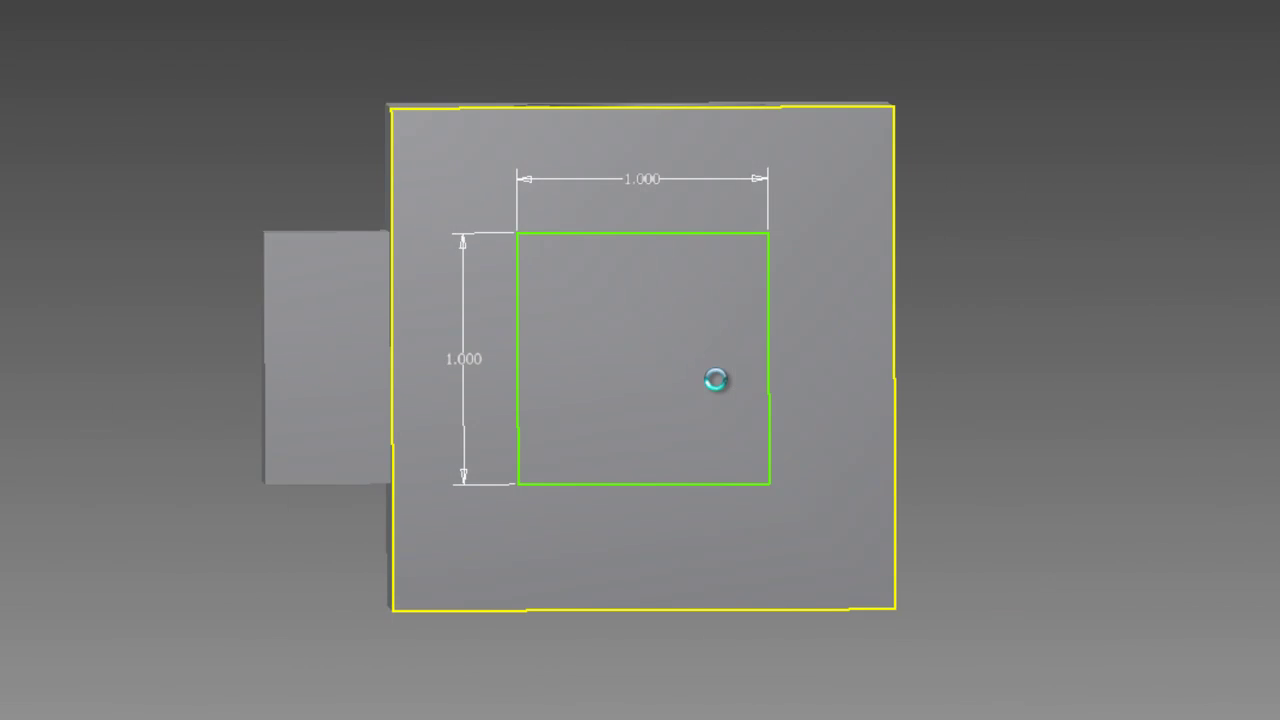
# Extrude the 1 in square sketch 0.5 in into the cube's side face, with the direction reversed, to cut a pocket
pyautogui.click(928, 473)
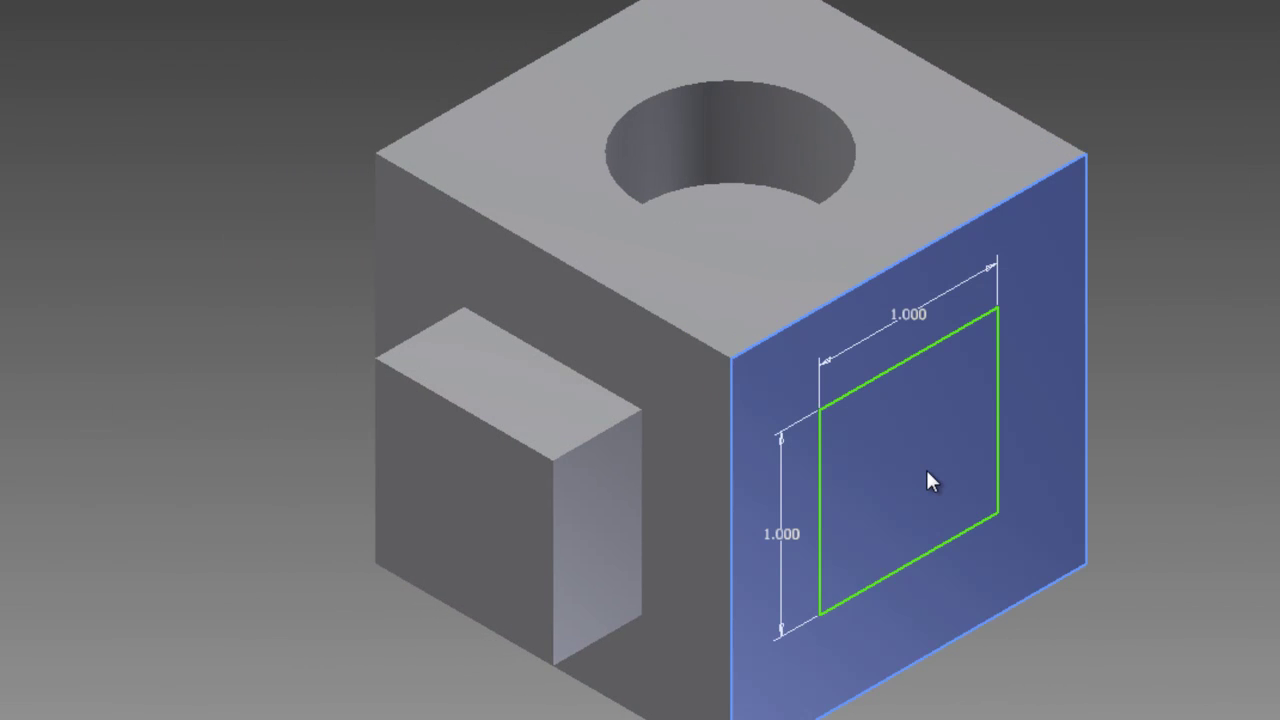
pyautogui.rightClick(927, 474)
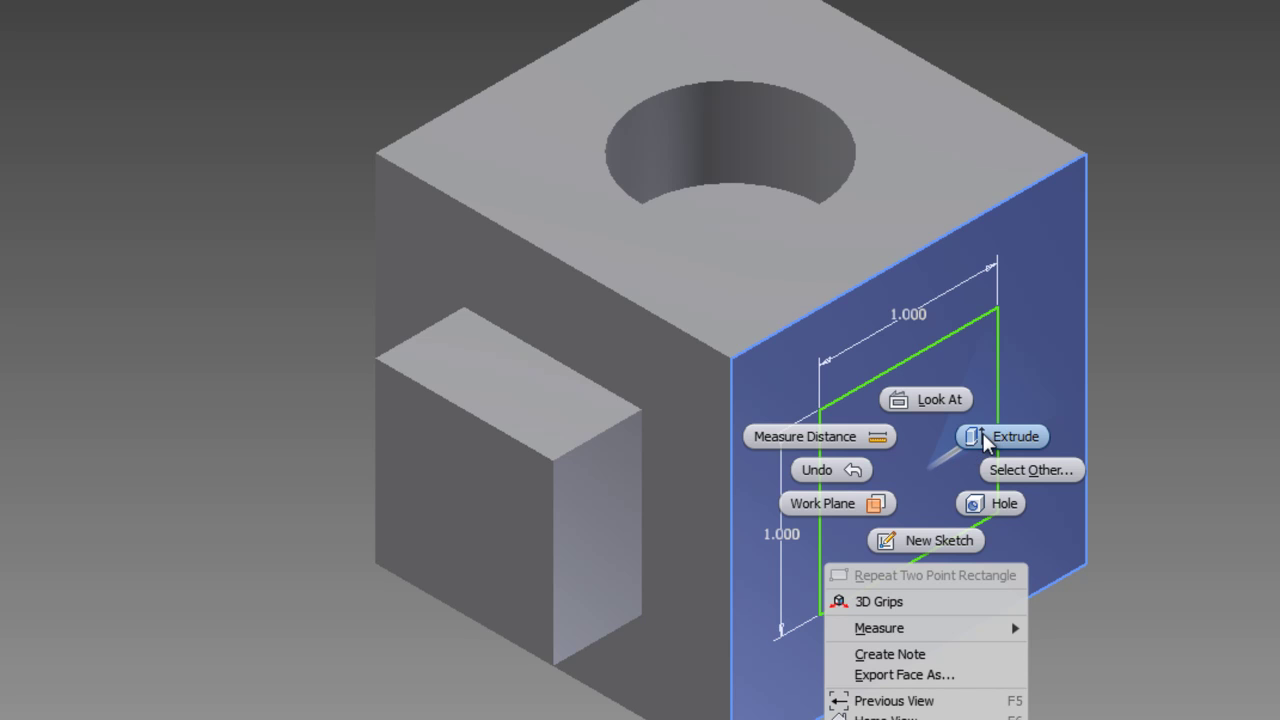
pyautogui.click(1000, 437)
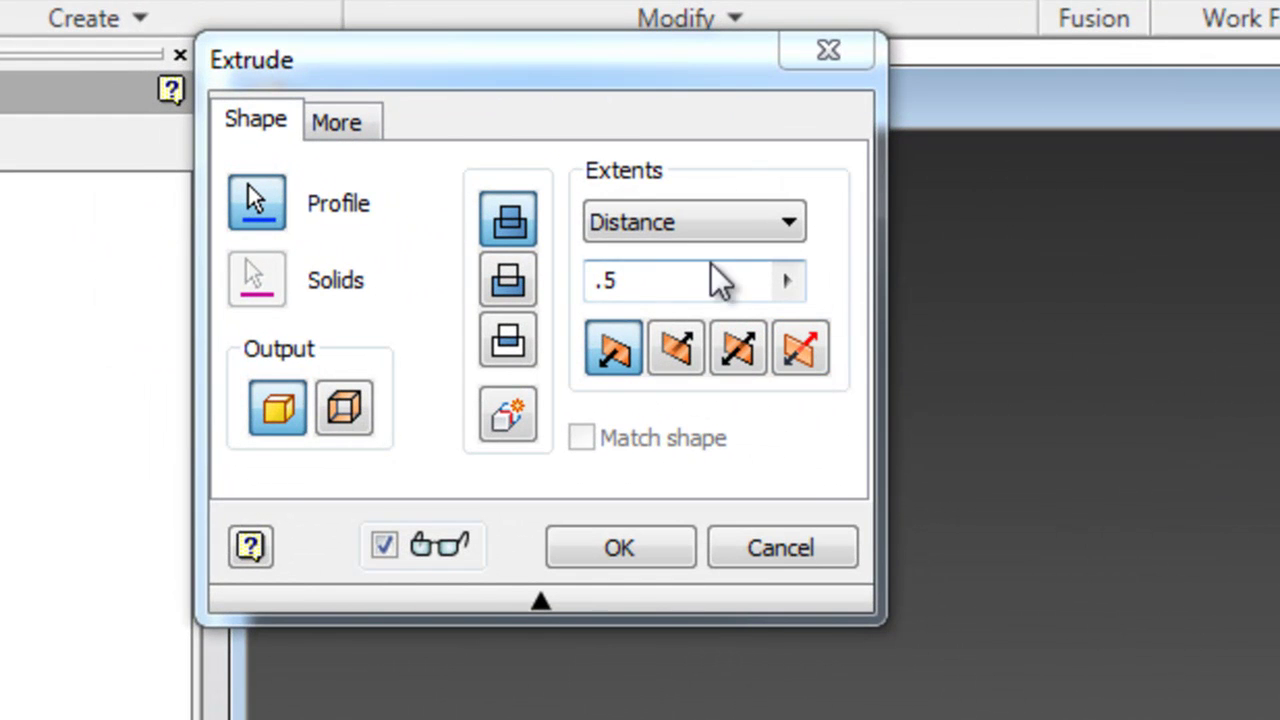
pyautogui.click(676, 352)
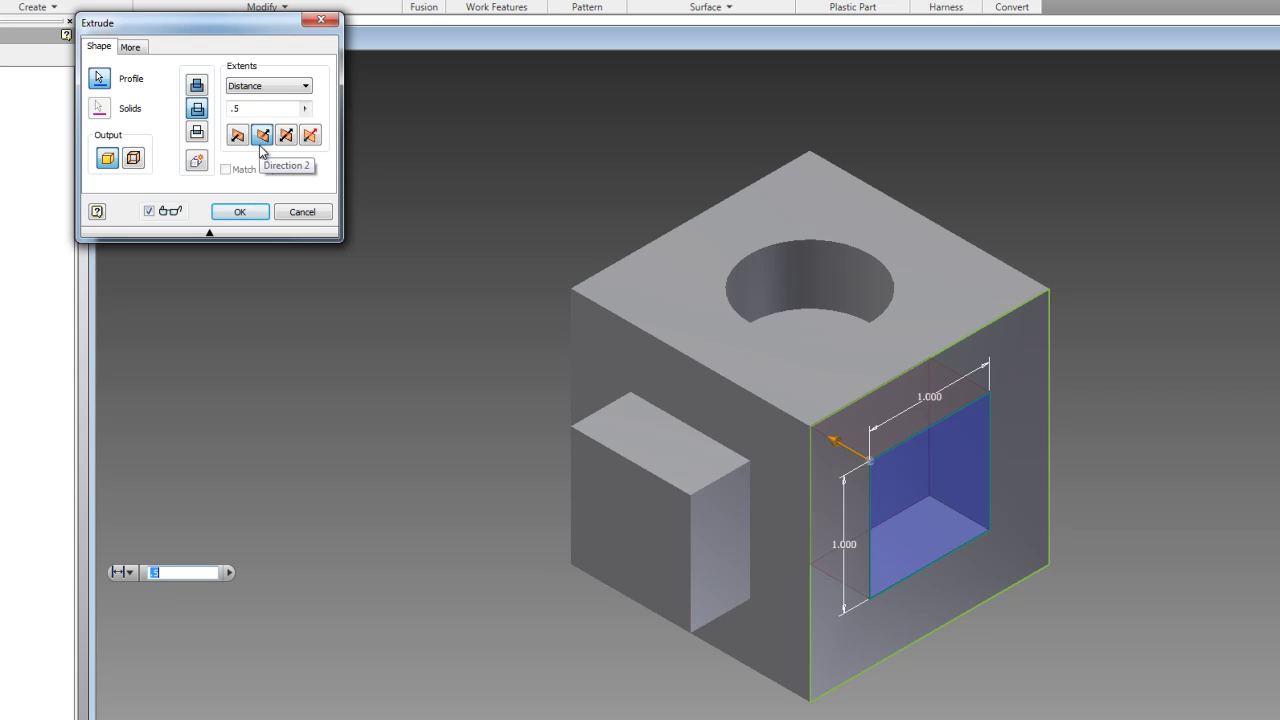
pyautogui.click(254, 212)
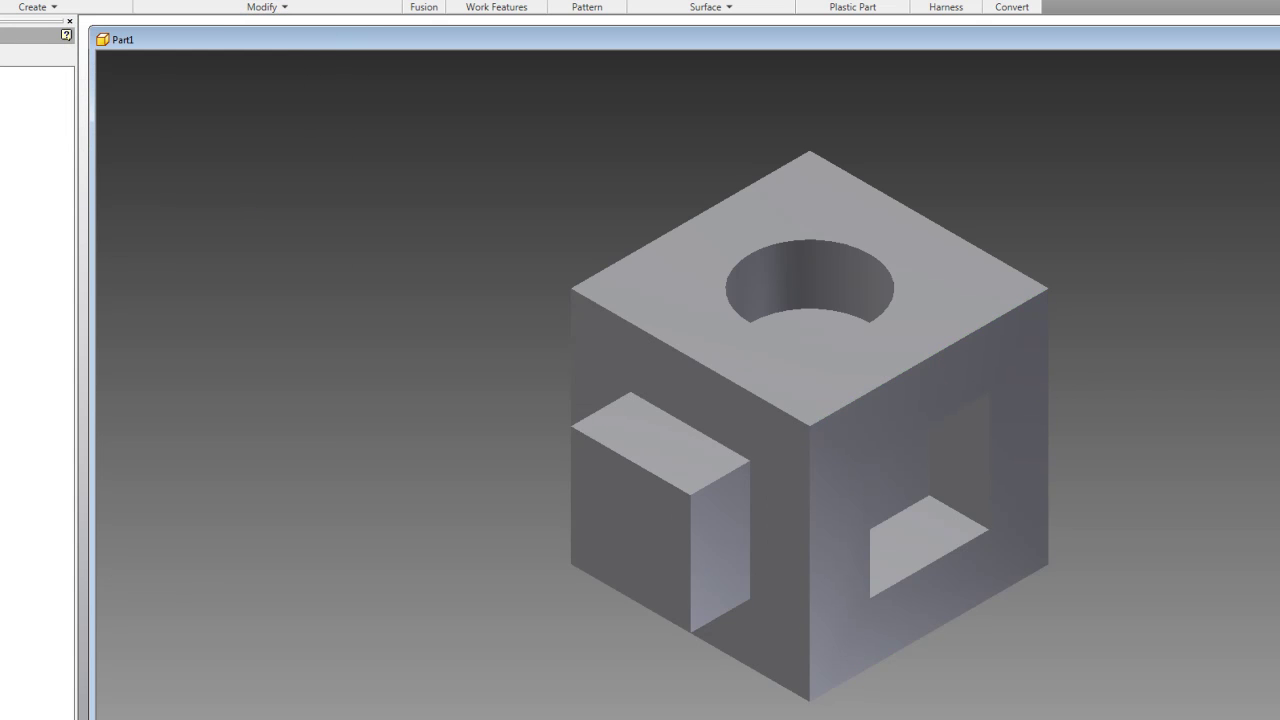
# Orbit the part with drags and the ViewCube to inspect its underside, back and pocket cutouts
pyautogui.moveTo(800, 430)
pyautogui.keyDown('shift'); pyautogui.mouseDown(button='middle')
pyautogui.moveTo(1000, 580)
pyautogui.moveTo(1229, 714)
pyautogui.mouseUp(button='middle'); pyautogui.keyUp('shift')
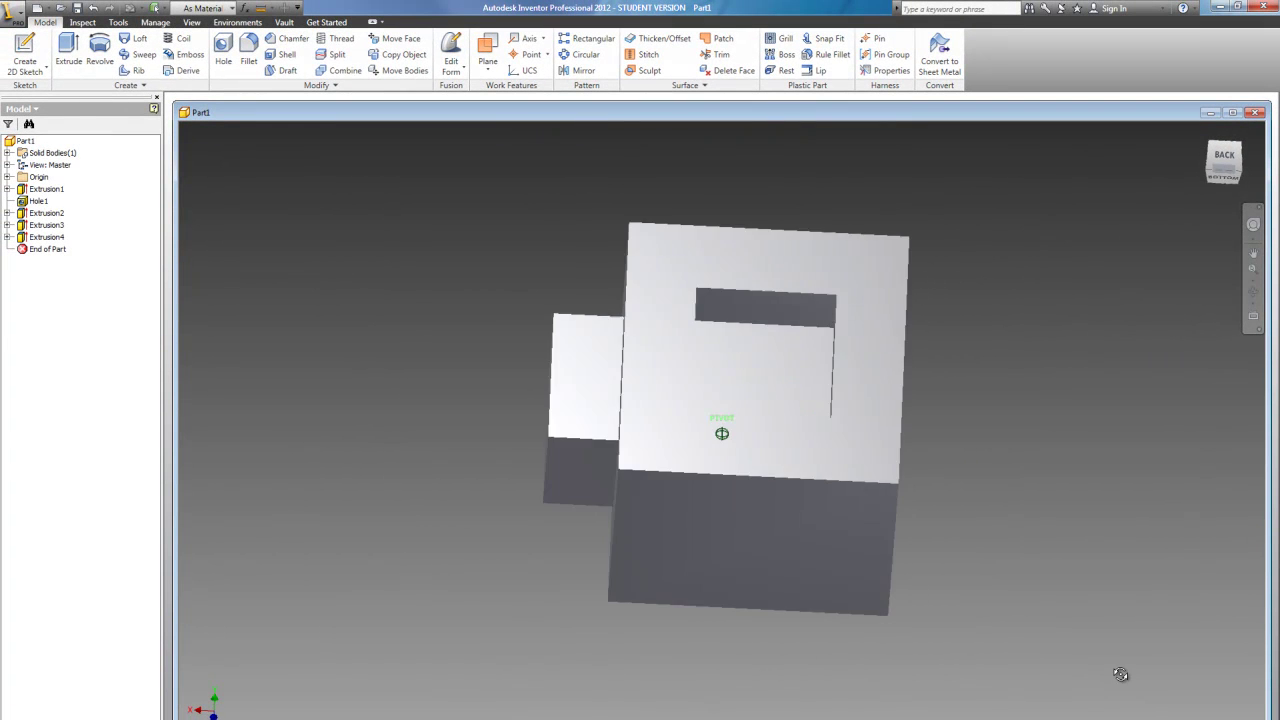
pyautogui.moveTo(1120, 674)
pyautogui.keyDown('shift'); pyautogui.mouseDown(button='middle')
pyautogui.moveTo(1077, 691)
pyautogui.moveTo(977, 149)
pyautogui.moveTo(580, 477)
pyautogui.moveTo(674, 446)
pyautogui.moveTo(843, 286)
pyautogui.moveTo(969, 200)
pyautogui.moveTo(1104, 140)
pyautogui.mouseUp(button='middle'); pyautogui.keyUp('shift')
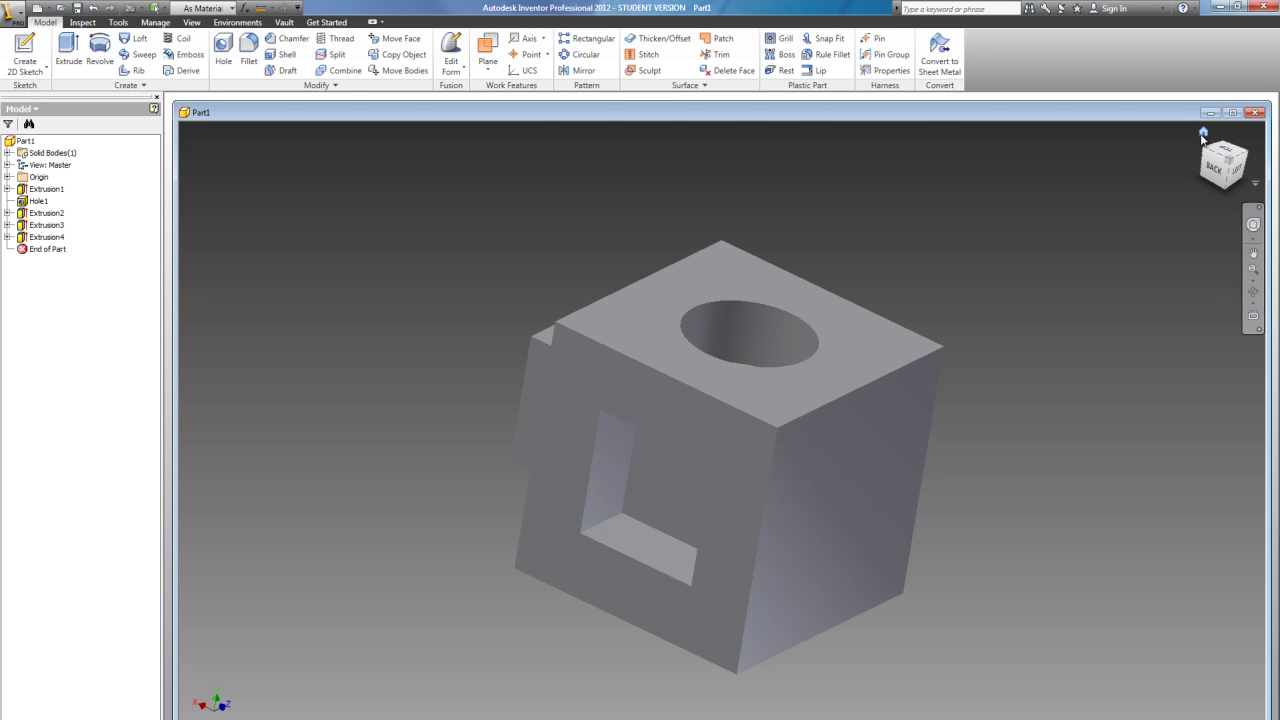
pyautogui.click(1203, 134)
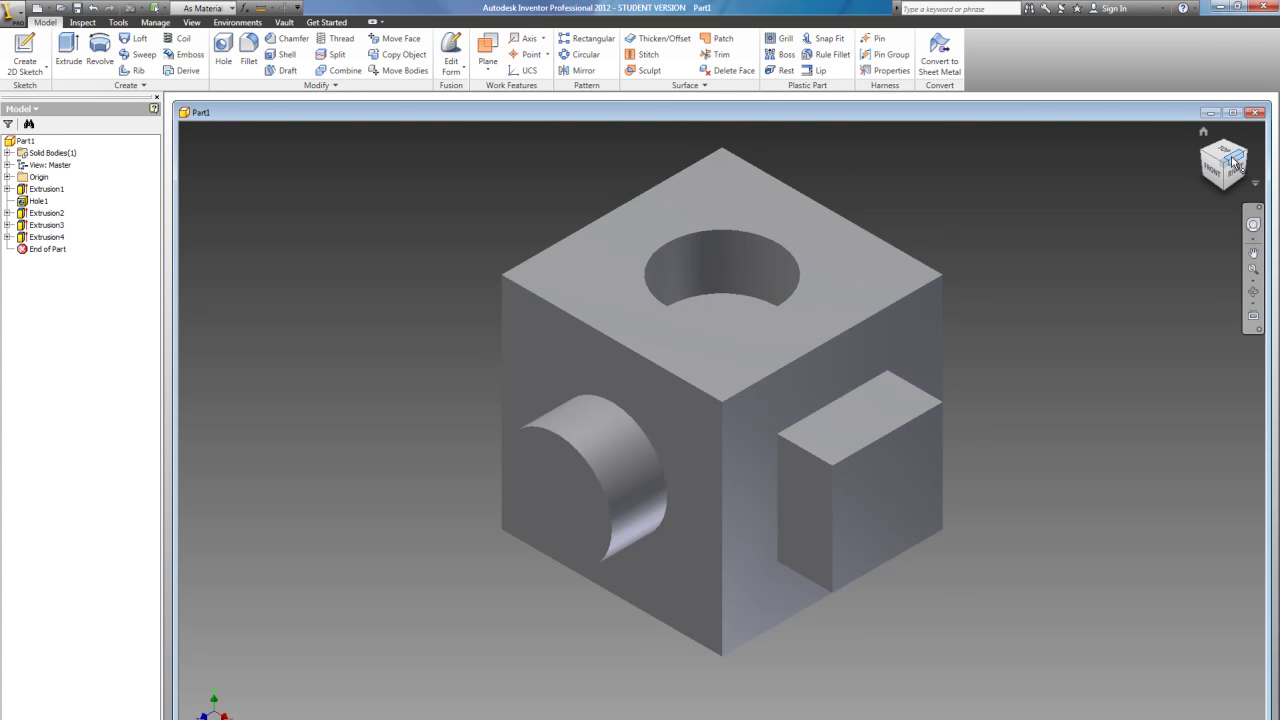
pyautogui.click(1222, 145)
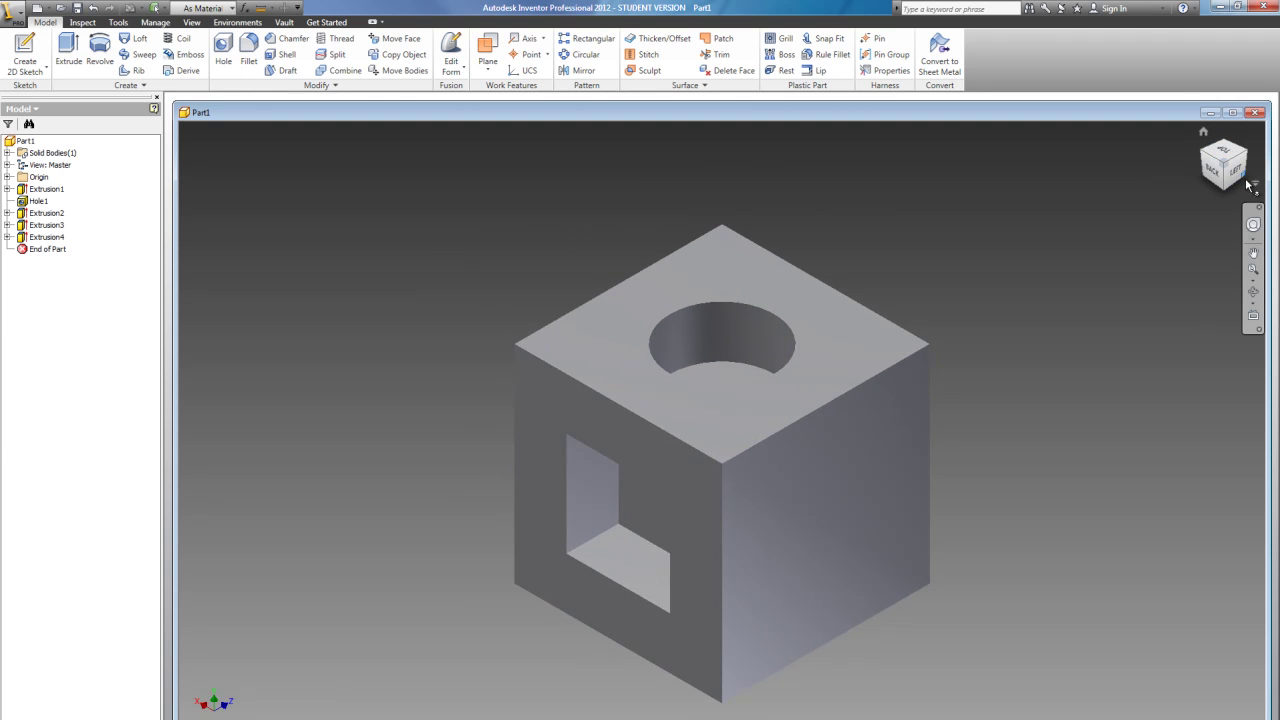
pyautogui.click(1245, 178)
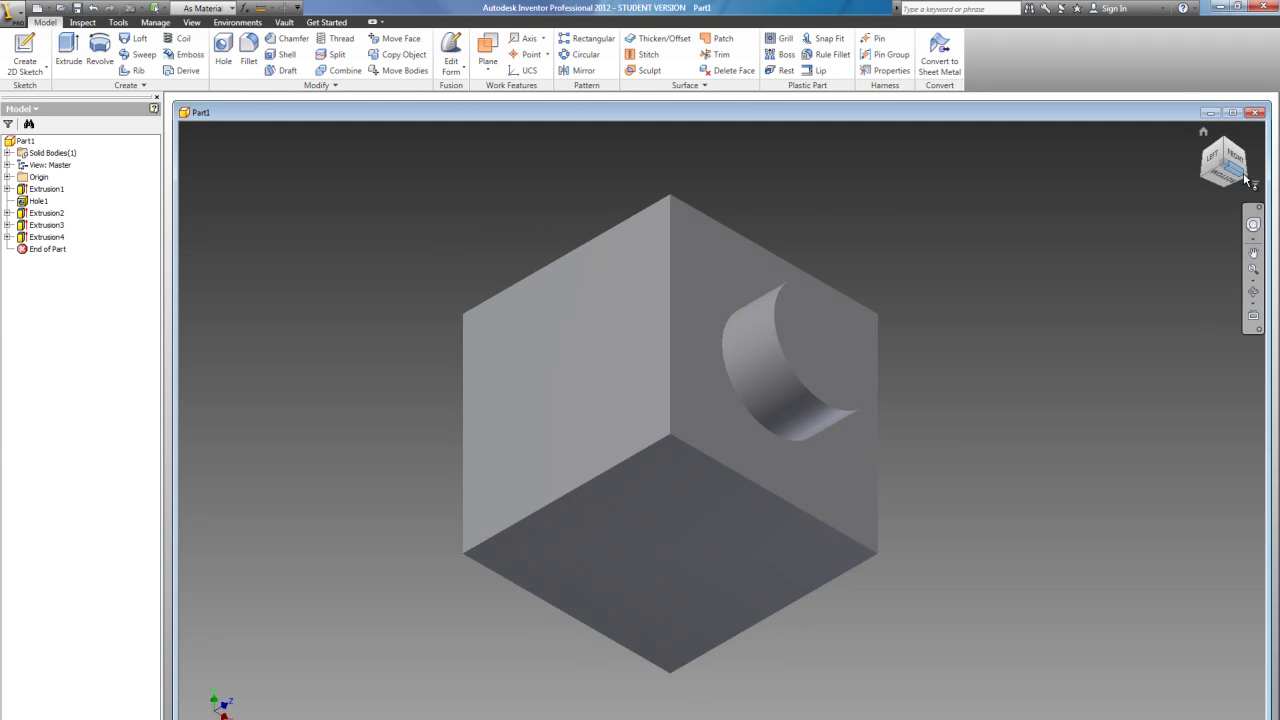
pyautogui.click(1225, 188)
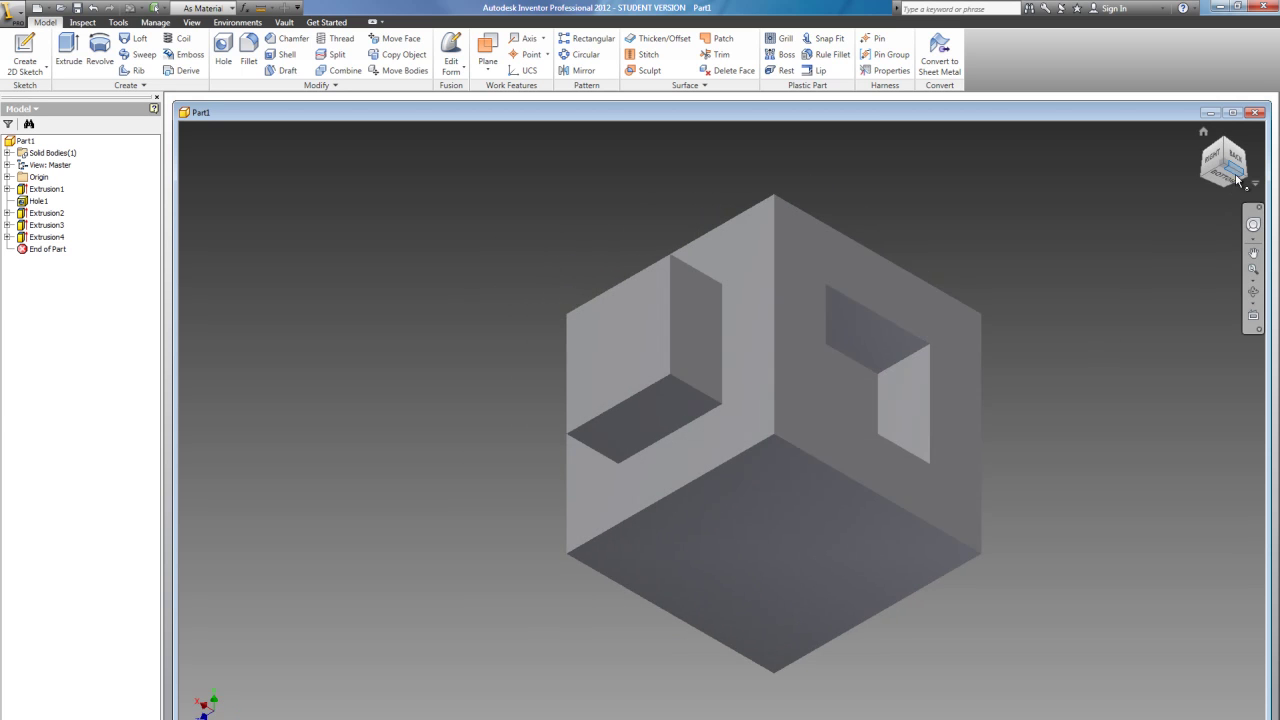
pyautogui.moveTo(1232, 165)
pyautogui.mouseDown()
pyautogui.moveTo(766, 400)
pyautogui.moveTo(793, 338)
pyautogui.moveTo(966, 214)
pyautogui.moveTo(895, 189)
pyautogui.moveTo(874, 123)
pyautogui.moveTo(906, 229)
pyautogui.moveTo(939, 273)
pyautogui.moveTo(977, 266)
pyautogui.moveTo(997, 229)
pyautogui.moveTo(994, 194)
pyautogui.moveTo(955, 154)
pyautogui.moveTo(900, 240)
pyautogui.moveTo(957, 251)
pyautogui.mouseUp()
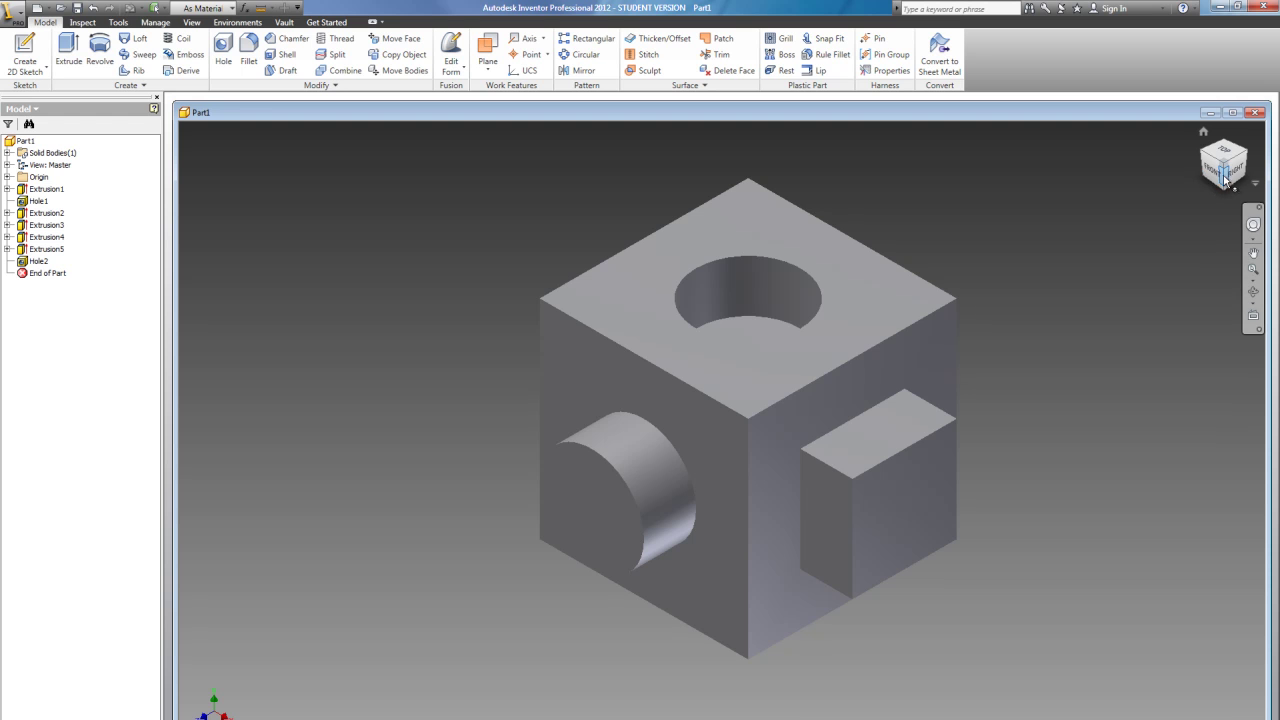
# View the cube face-on from the front, return to the Home view, then start saving the part
pyautogui.moveTo(1230, 170)
pyautogui.mouseDown()
pyautogui.moveTo(1031, 702)
pyautogui.moveTo(920, 129)
pyautogui.moveTo(820, 194)
pyautogui.moveTo(650, 110)
pyautogui.moveTo(675, 235)
pyautogui.moveTo(723, 277)
pyautogui.moveTo(846, 229)
pyautogui.moveTo(889, 143)
pyautogui.moveTo(760, 157)
pyautogui.moveTo(362, 478)
pyautogui.moveTo(243, 618)
pyautogui.moveTo(331, 680)
pyautogui.moveTo(428, 672)
pyautogui.moveTo(594, 512)
pyautogui.mouseUp()
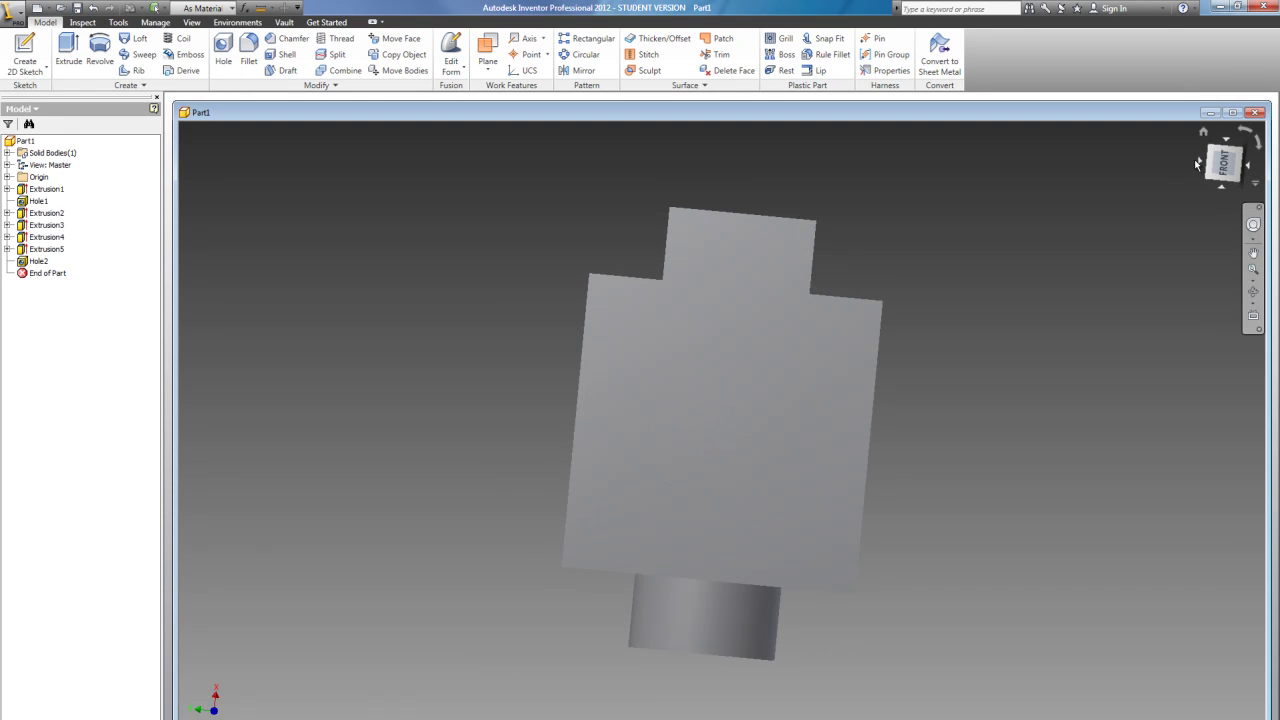
pyautogui.click(1204, 135)
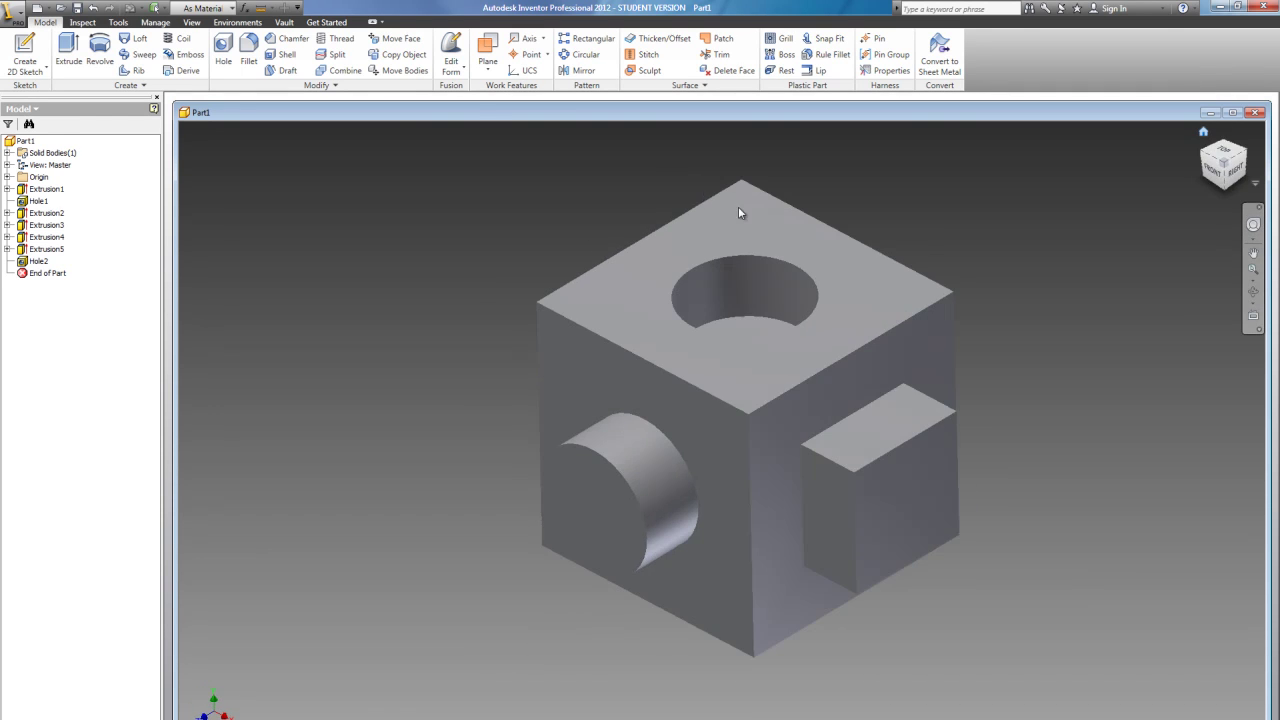
pyautogui.click(77, 8)
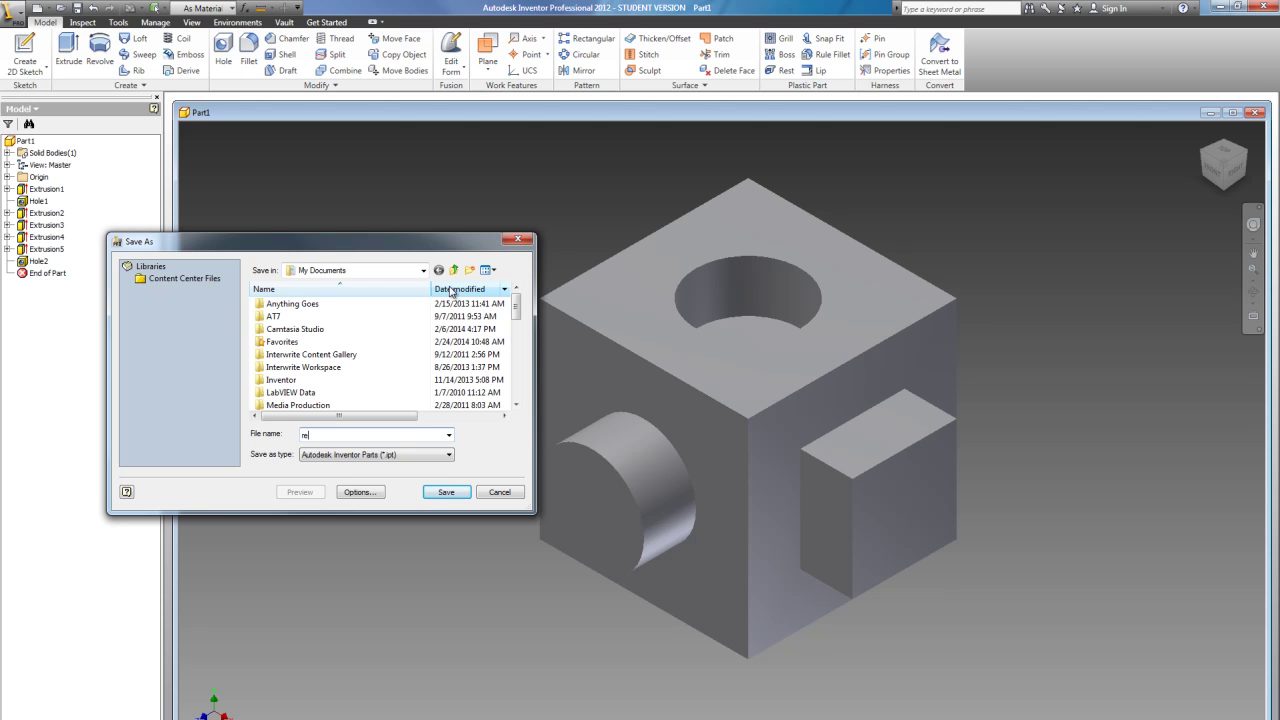
# Save the part in My Documents as 'grey cube spc'
pyautogui.press('BackSpace')
pyautogui.press('BackSpace')
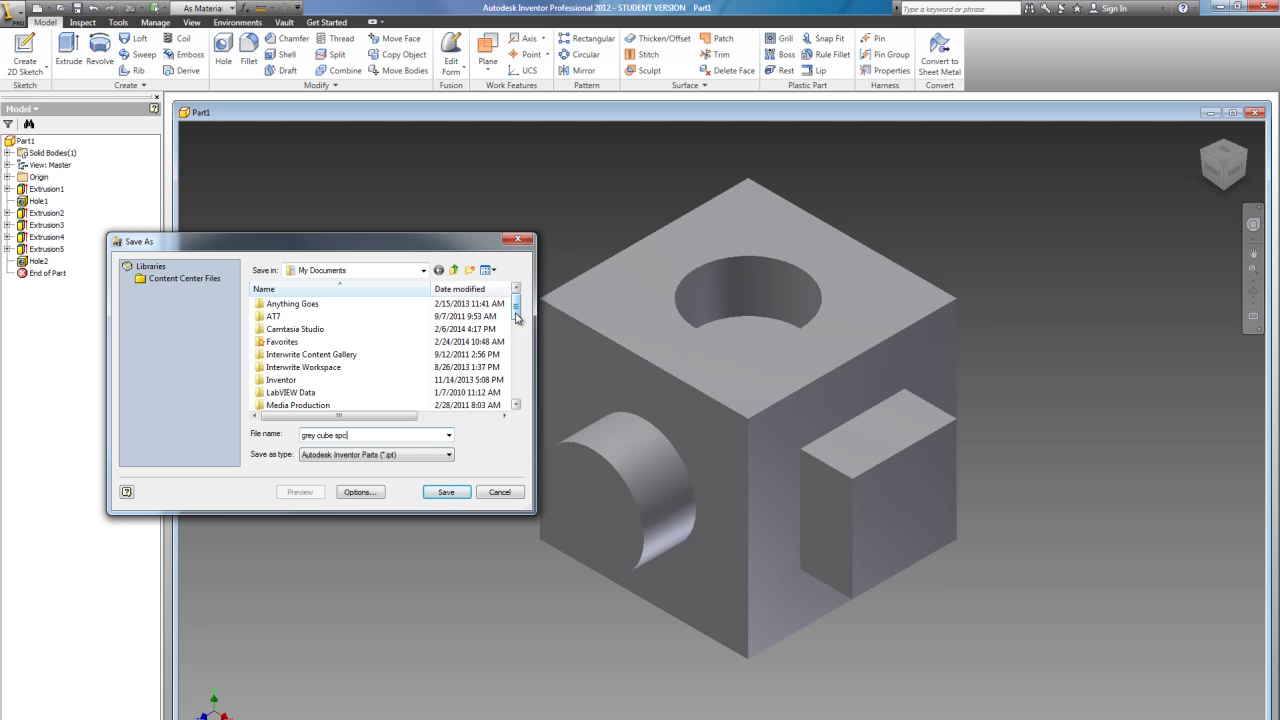
pyautogui.moveTo(517, 318); pyautogui.dragTo(514, 405)
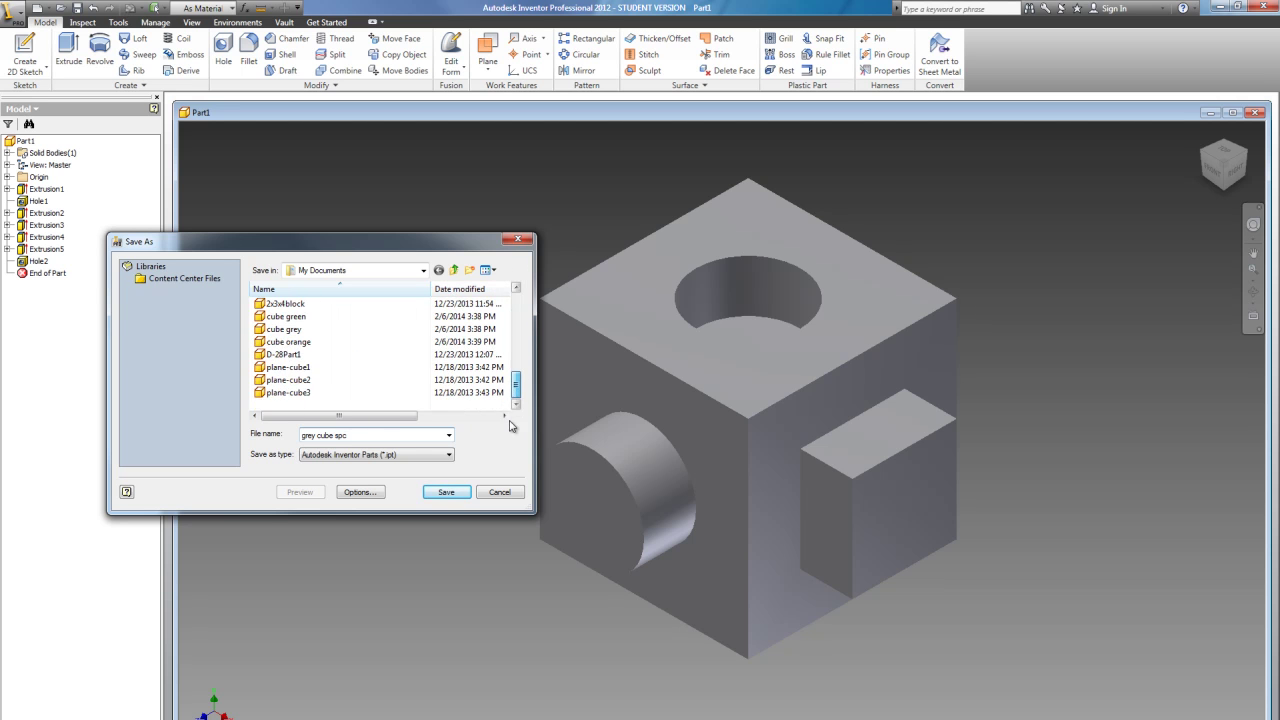
pyautogui.click(446, 492)
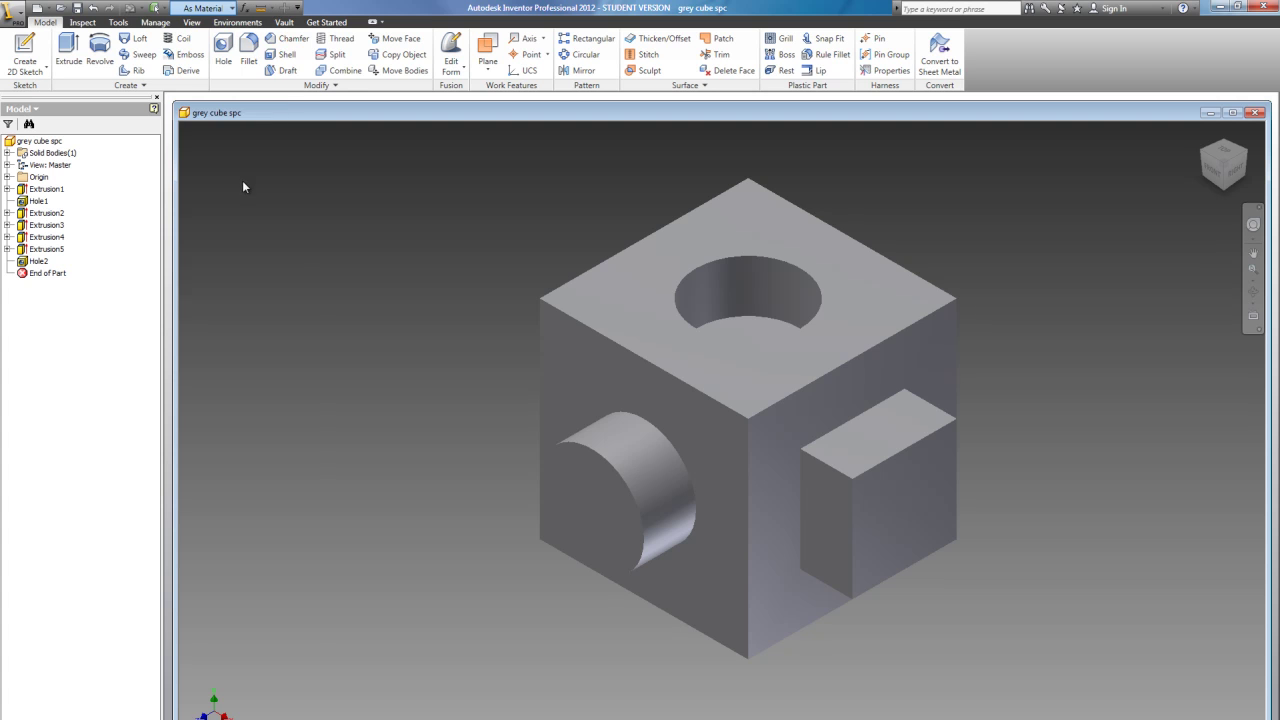
# Set the cube's appearance to Violet and Save As a new part named 'purp cube spc'
pyautogui.click(205, 8)
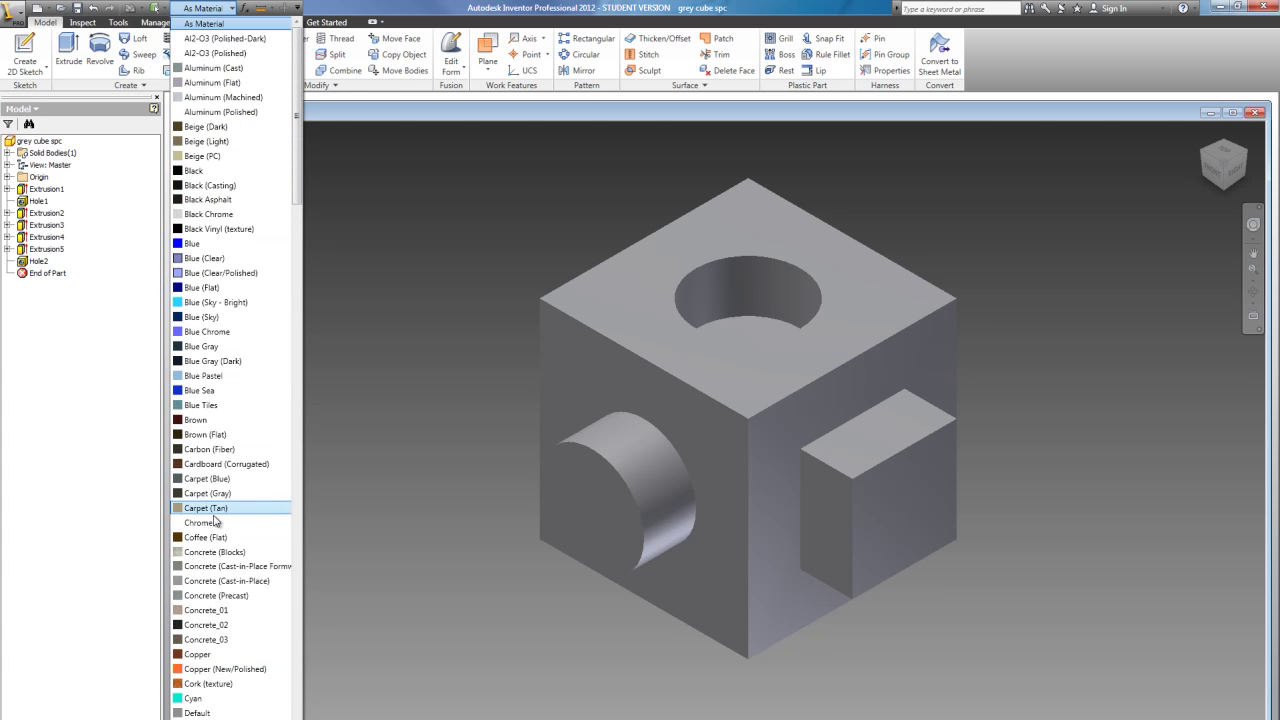
pyautogui.click(212, 319)
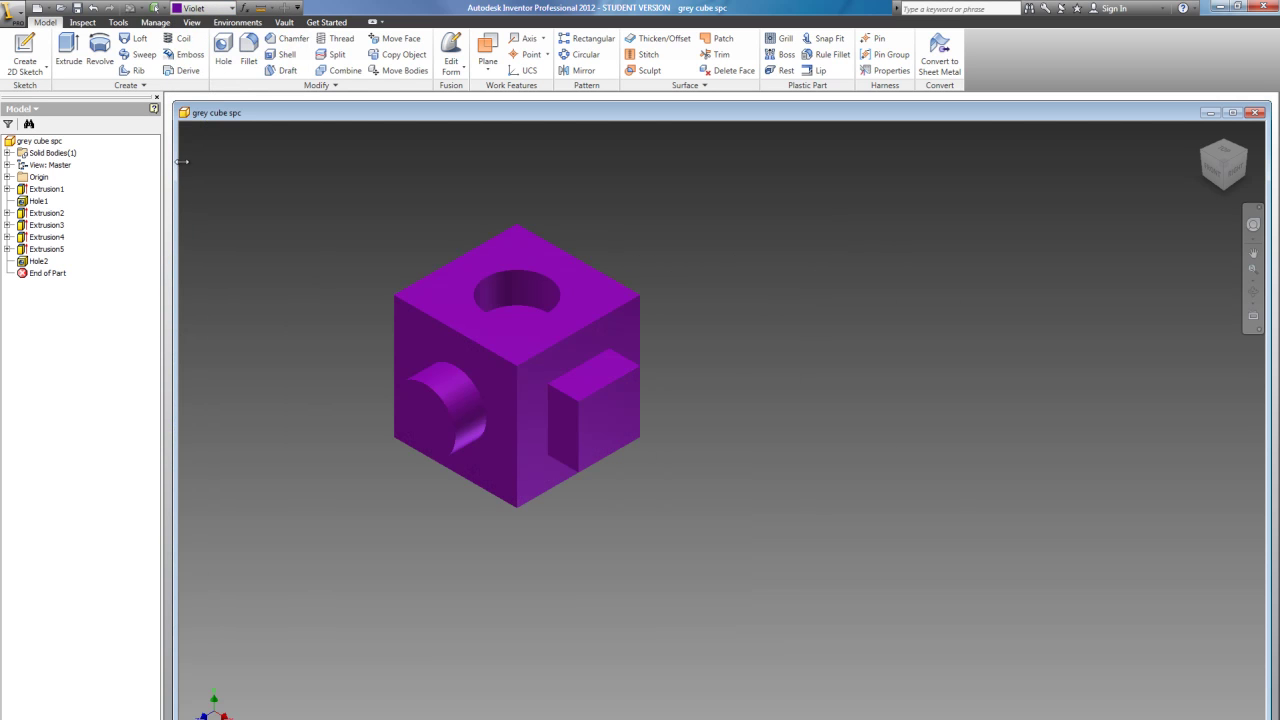
pyautogui.click(13, 14)
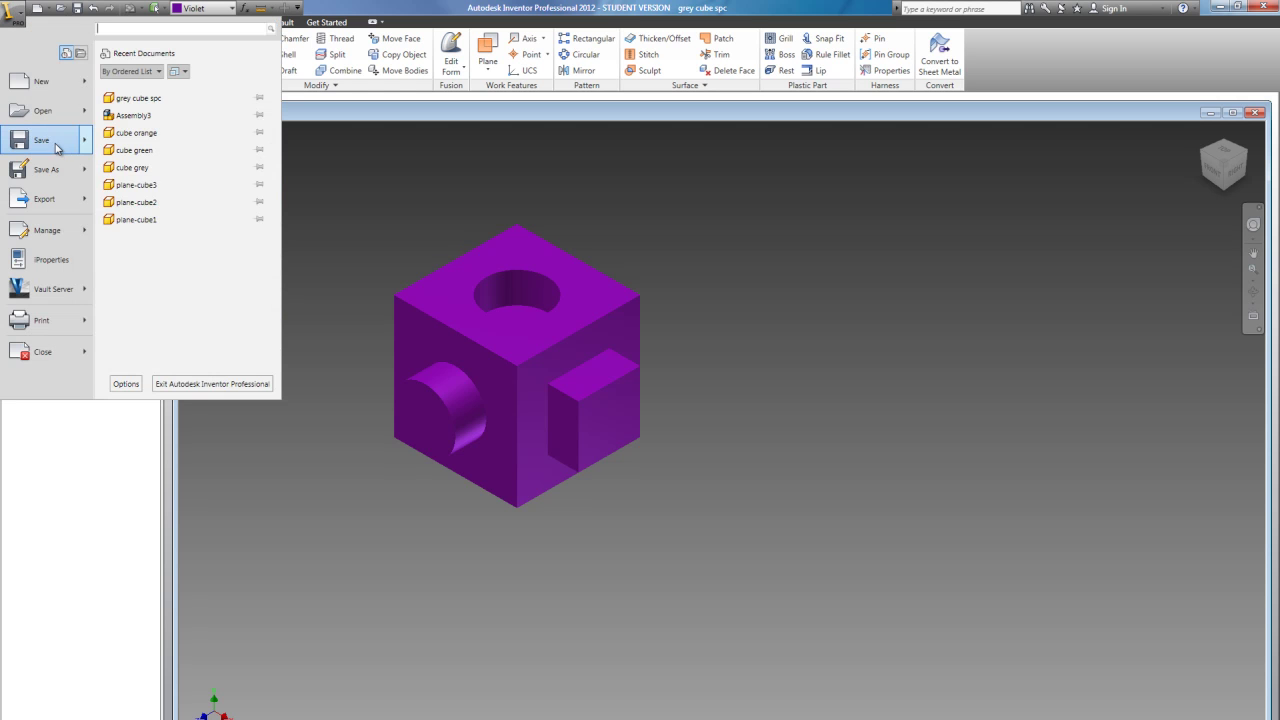
pyautogui.moveTo(73, 182)
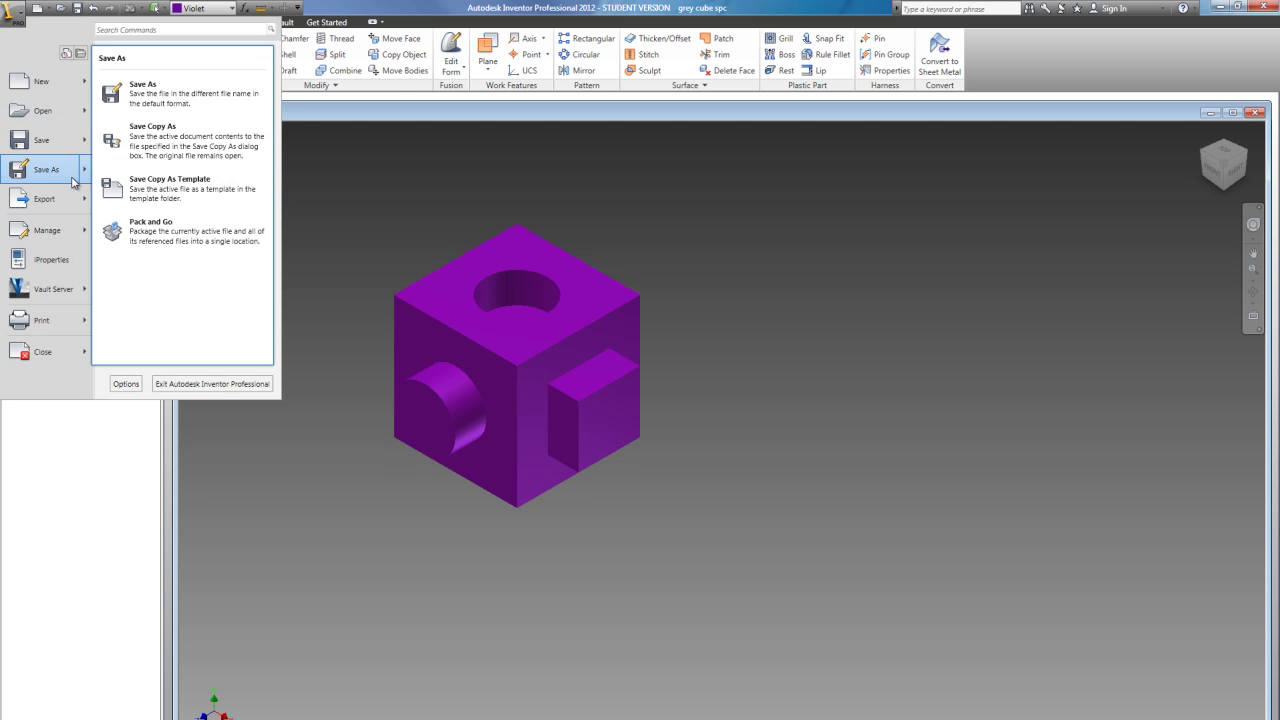
pyautogui.click(145, 95)
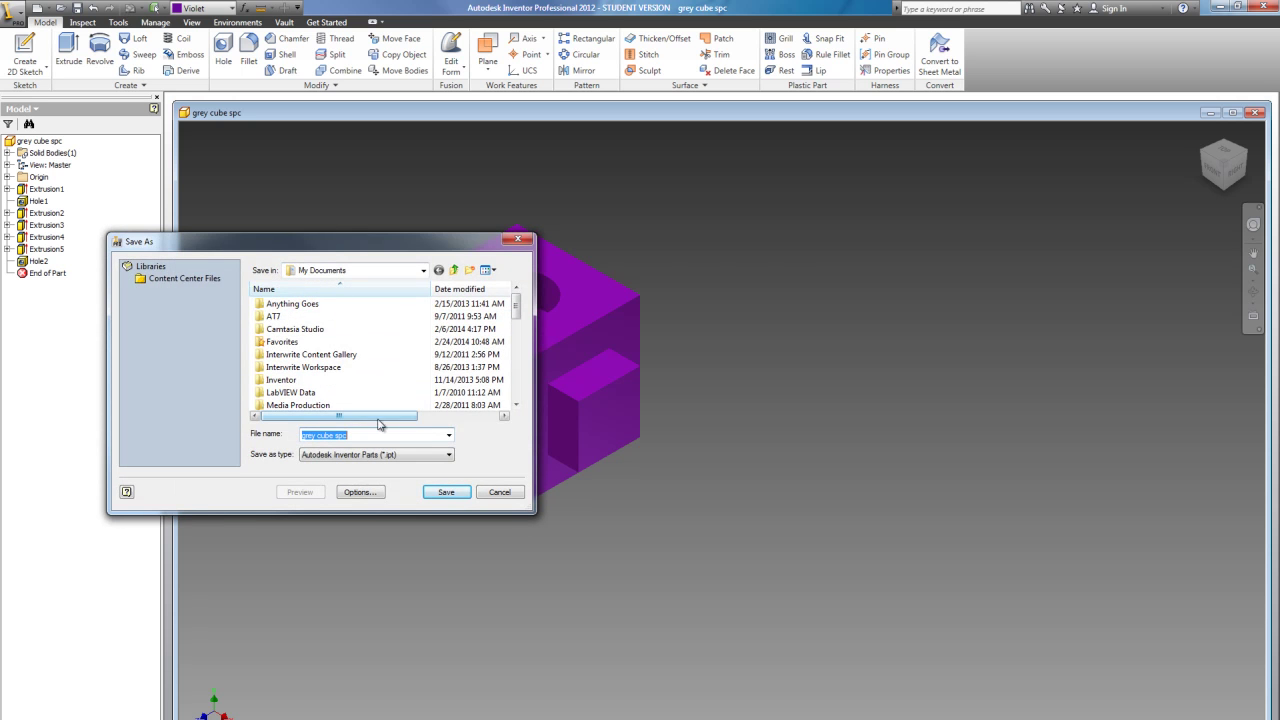
pyautogui.click(317, 436)
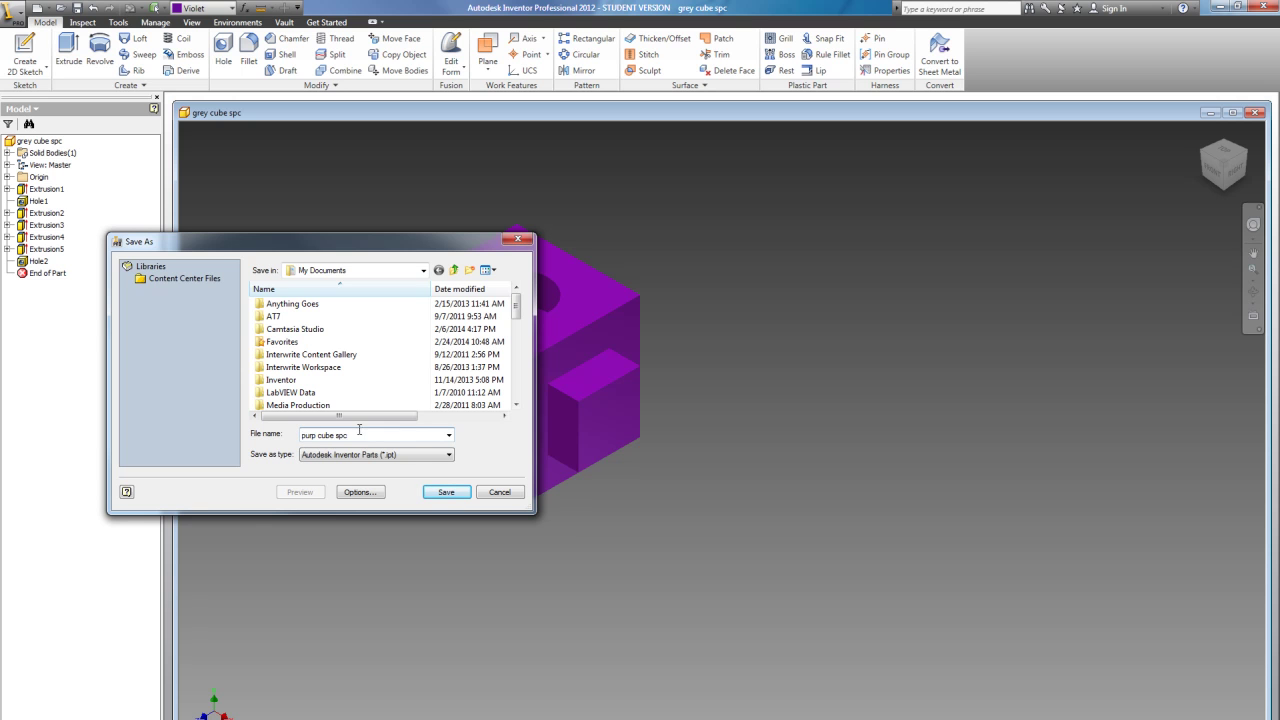
pyautogui.click(447, 492)
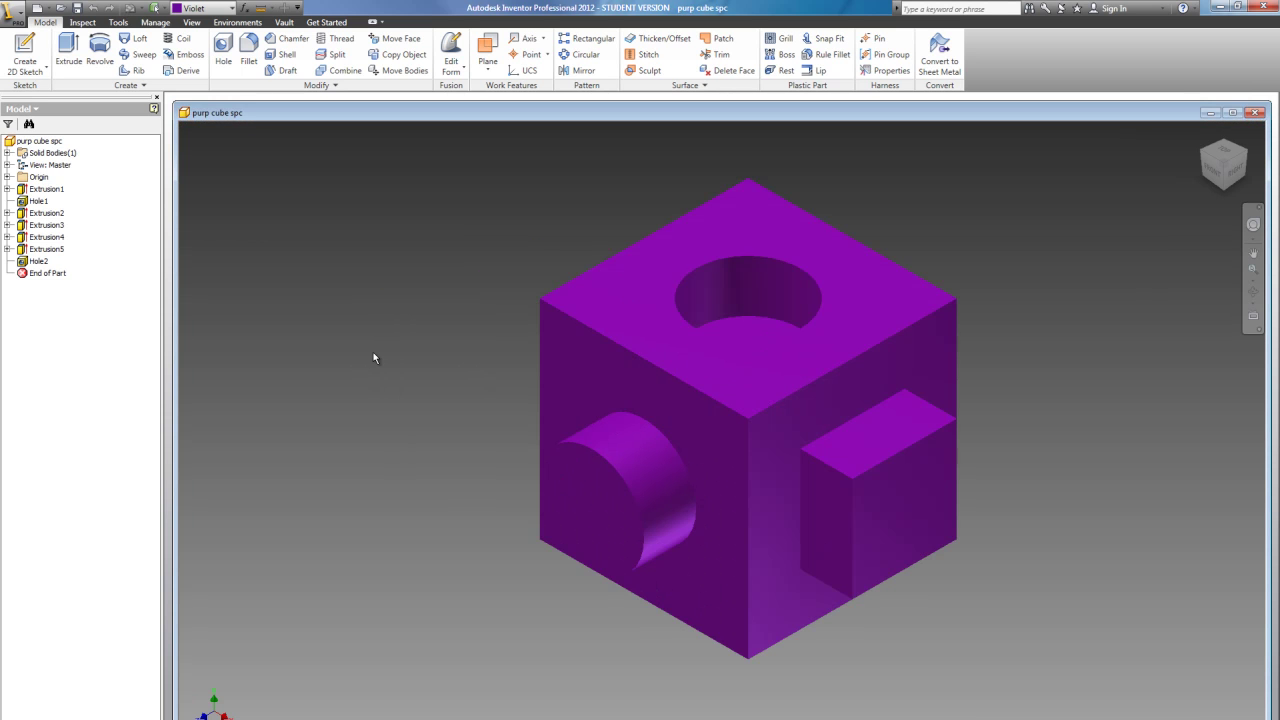
# Change the cube's material to Zinc, found at the bottom of the appearance list
pyautogui.click(205, 8)
pyautogui.scroll(1, 245, 120)
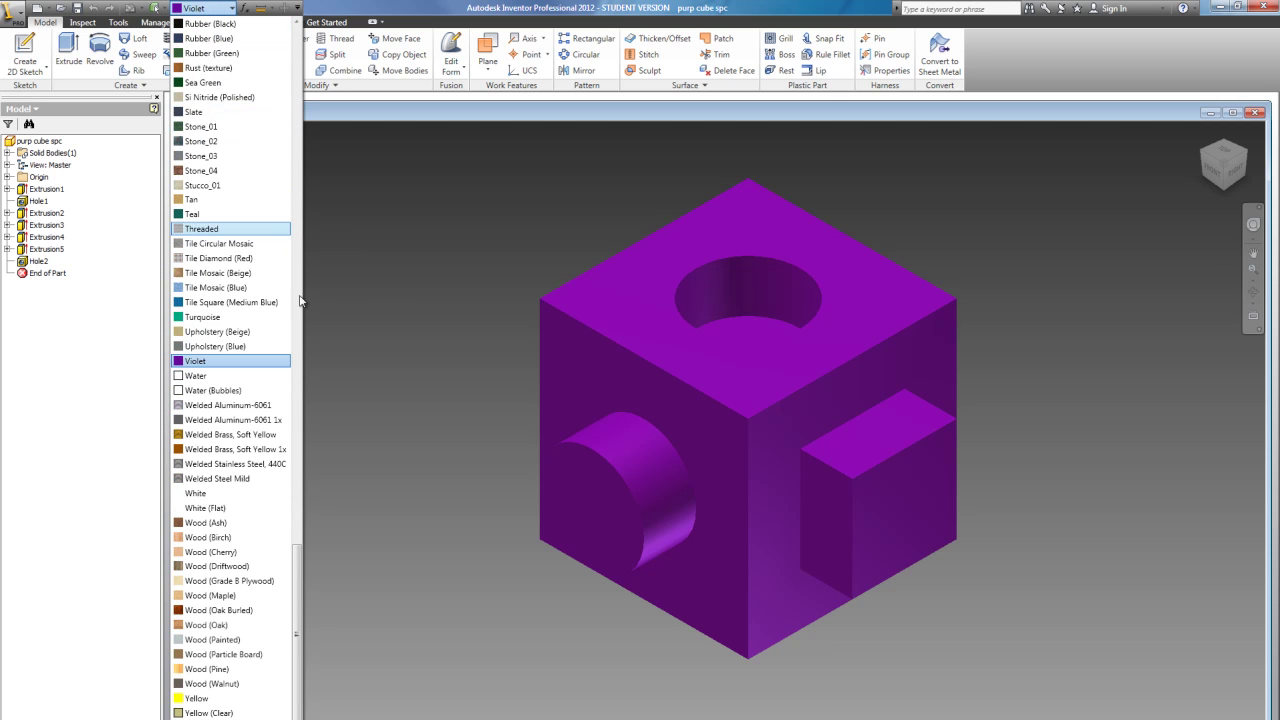
pyautogui.scroll(-3, 310, 573)
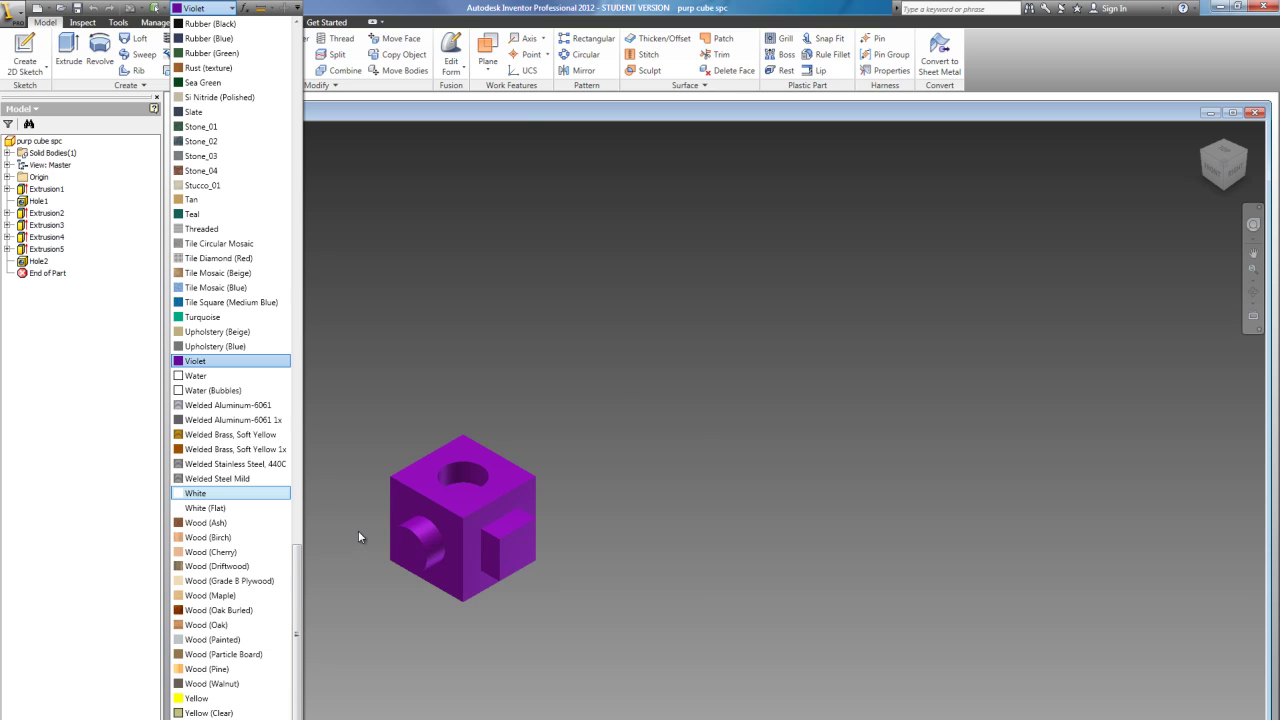
pyautogui.scroll(3, 358, 515)
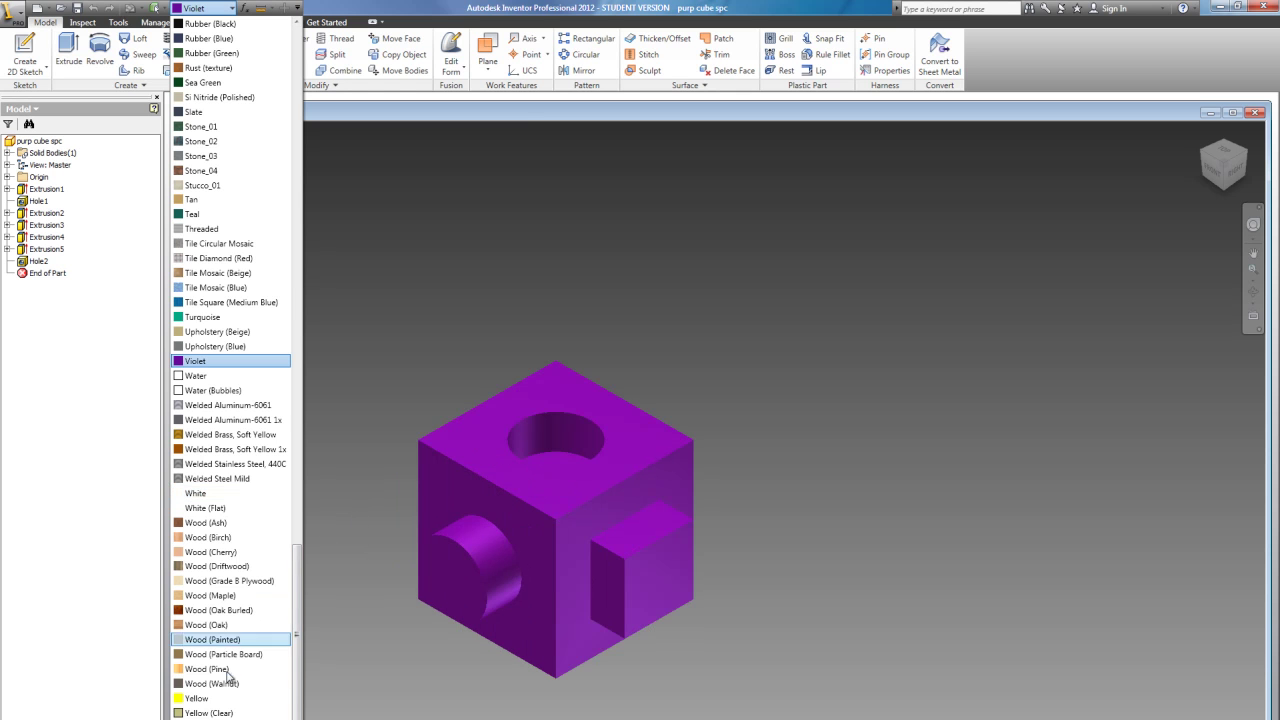
pyautogui.scroll(-1, 294, 676)
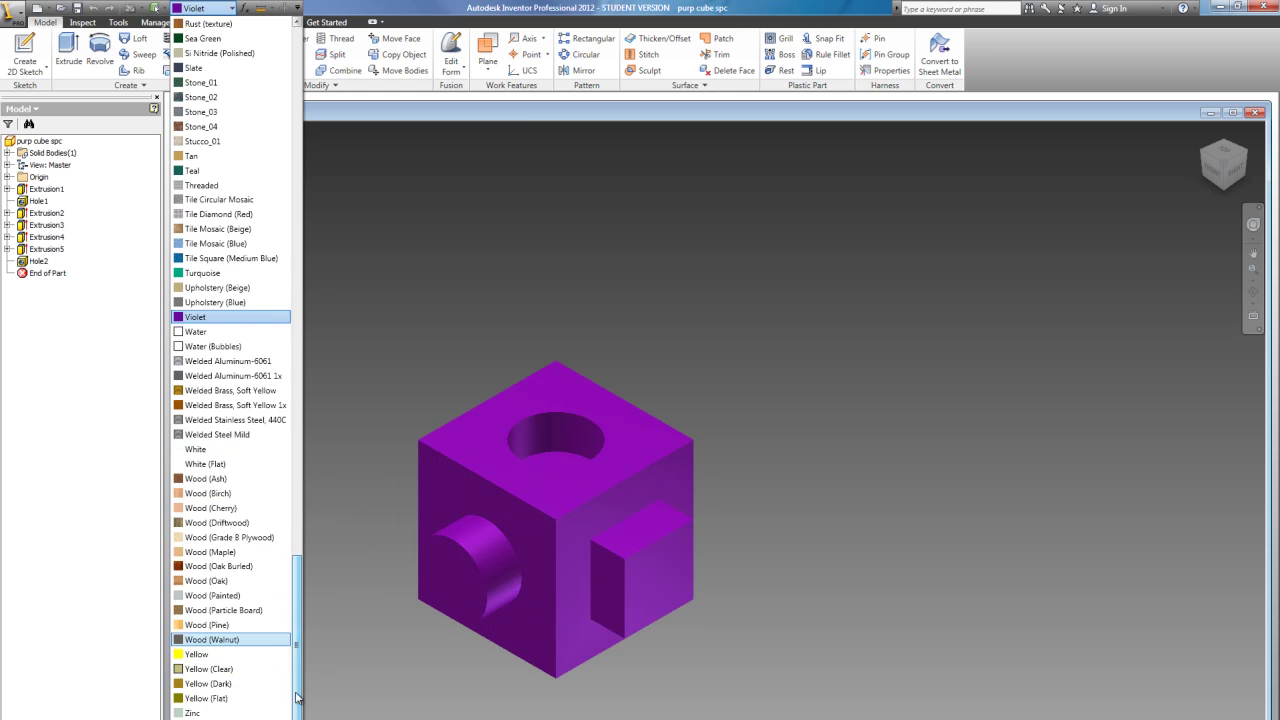
pyautogui.click(212, 713)
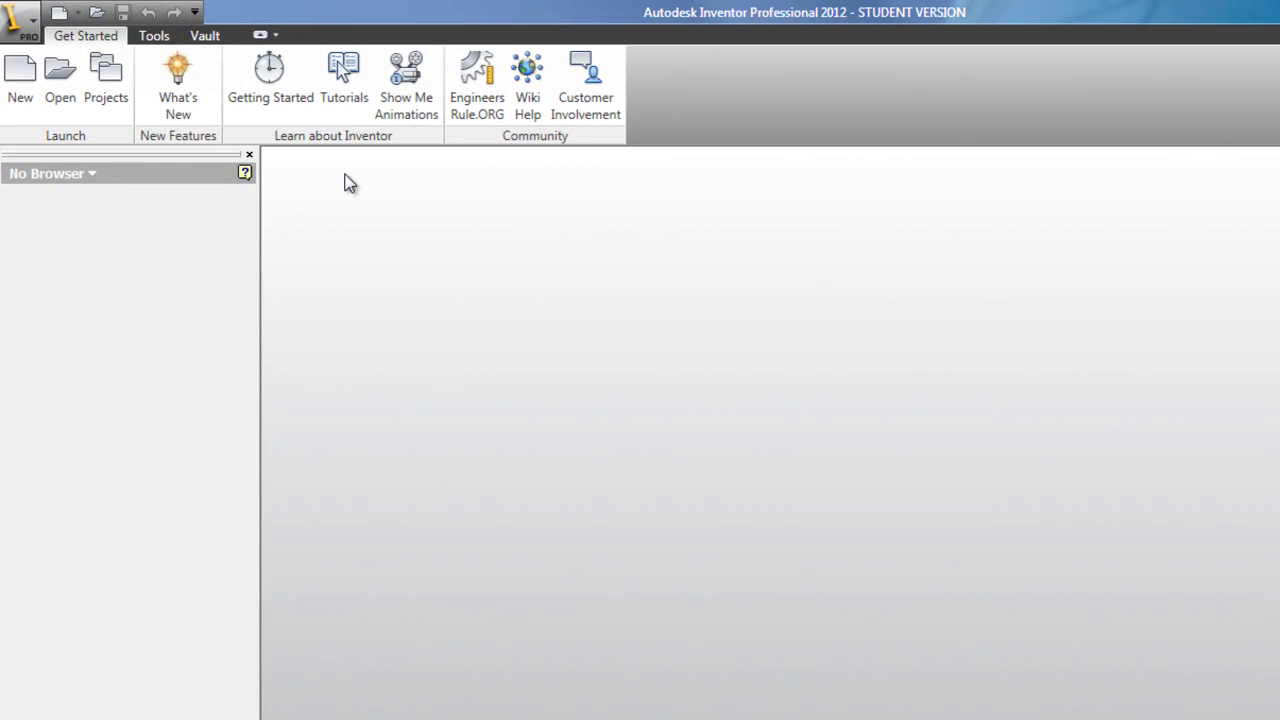
# Create a new assembly file from the Standard (in).iam template
pyautogui.click(18, 85)
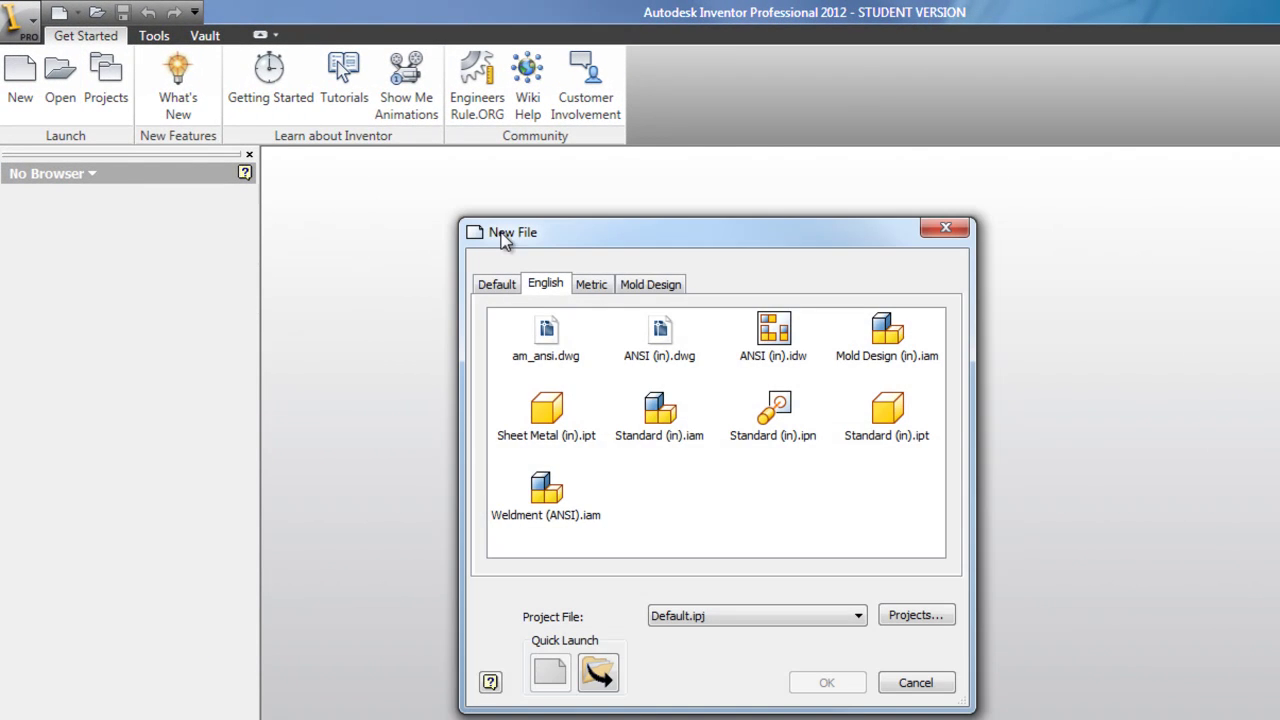
pyautogui.click(657, 425)
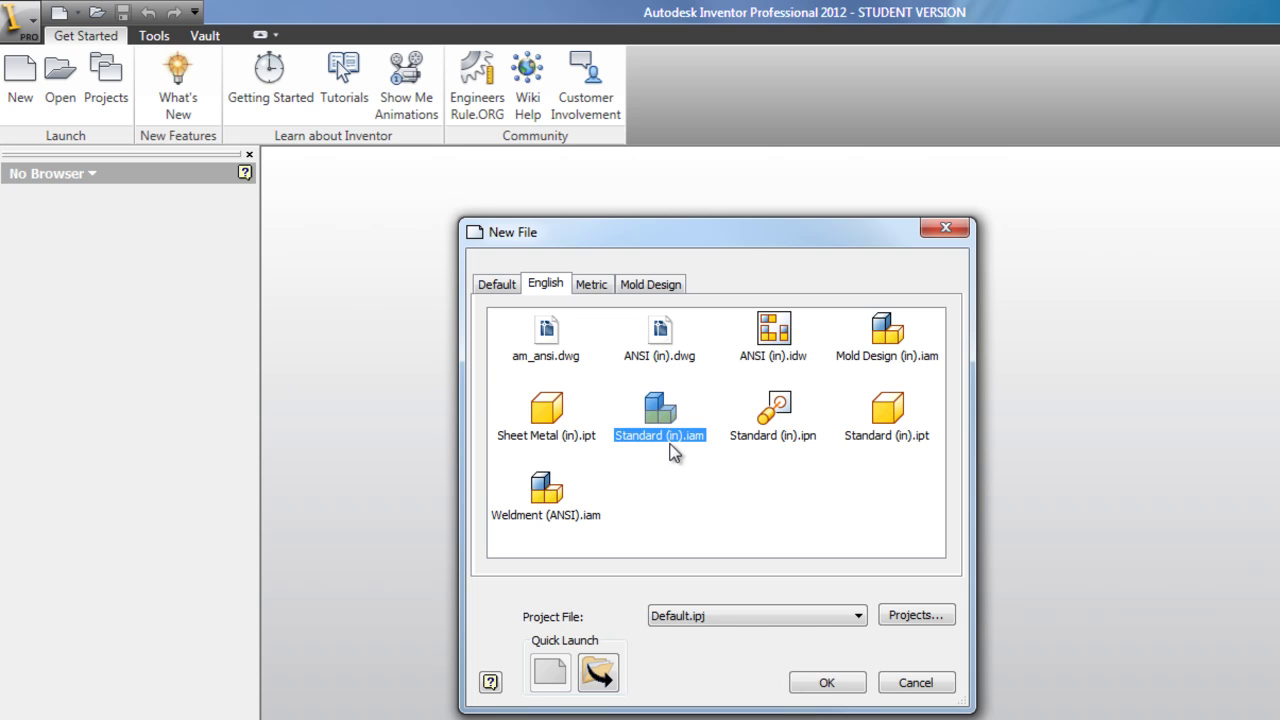
pyautogui.click(805, 686)
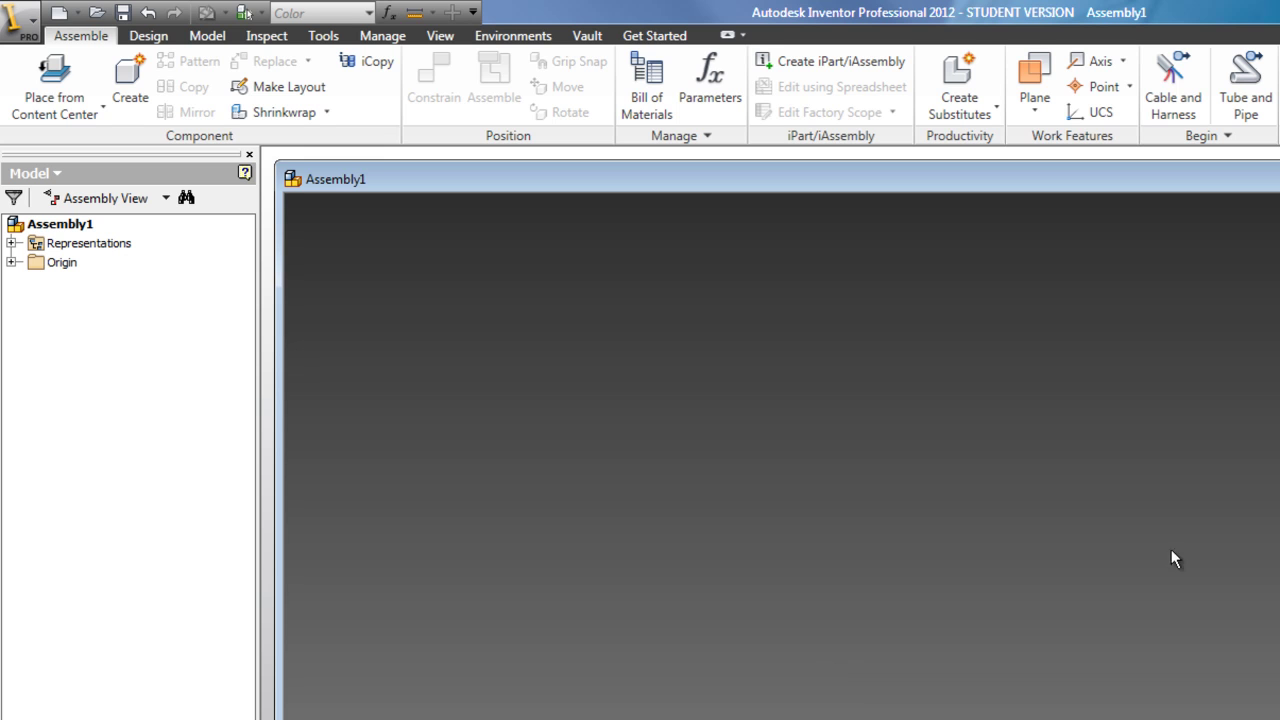
# Place one copy of 'purp cube spc' in Assembly1, accepting the educational watermark prompt
pyautogui.rightClick(1085, 590)
pyautogui.click(1090, 535)
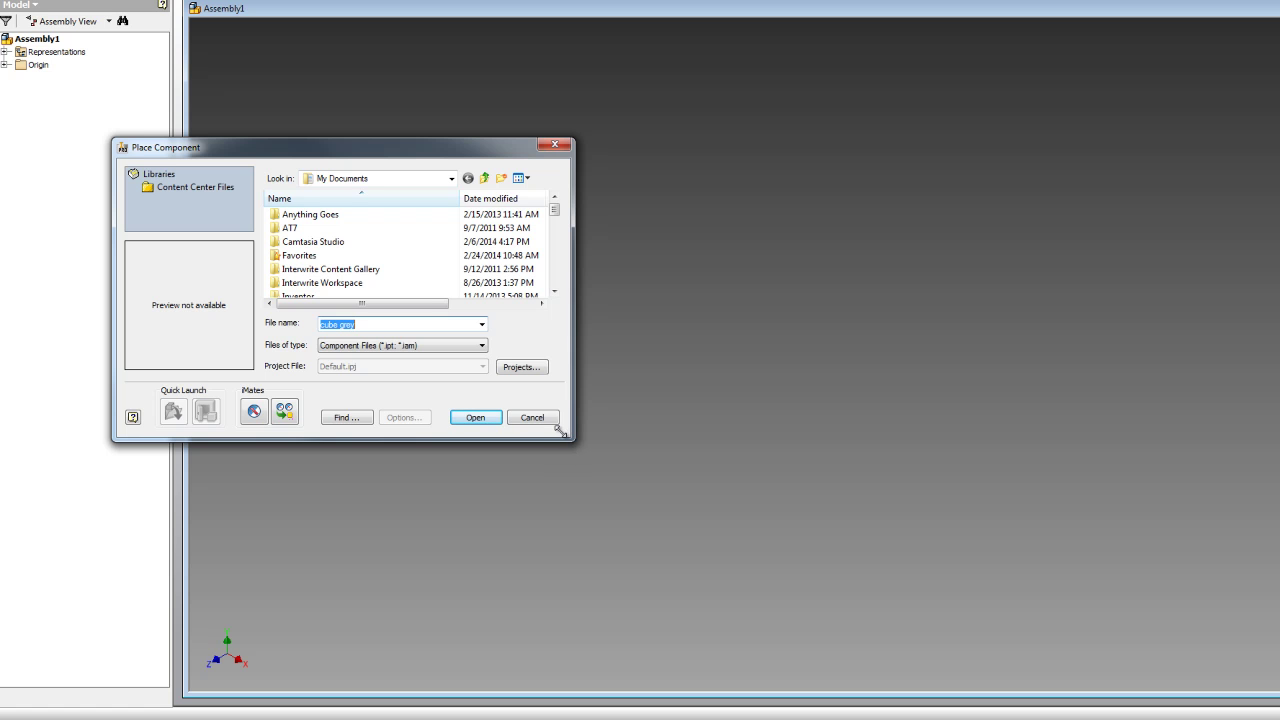
pyautogui.moveTo(573, 440); pyautogui.dragTo(587, 572)
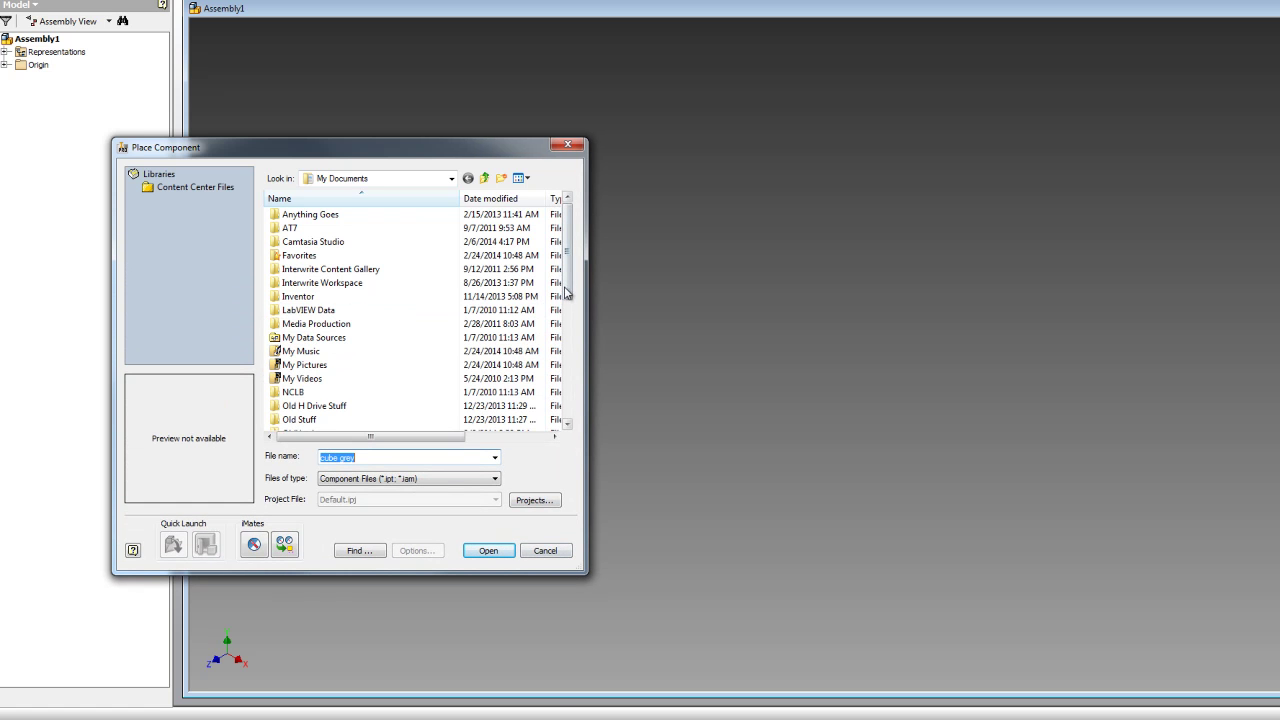
pyautogui.scroll(-10, 567, 400)
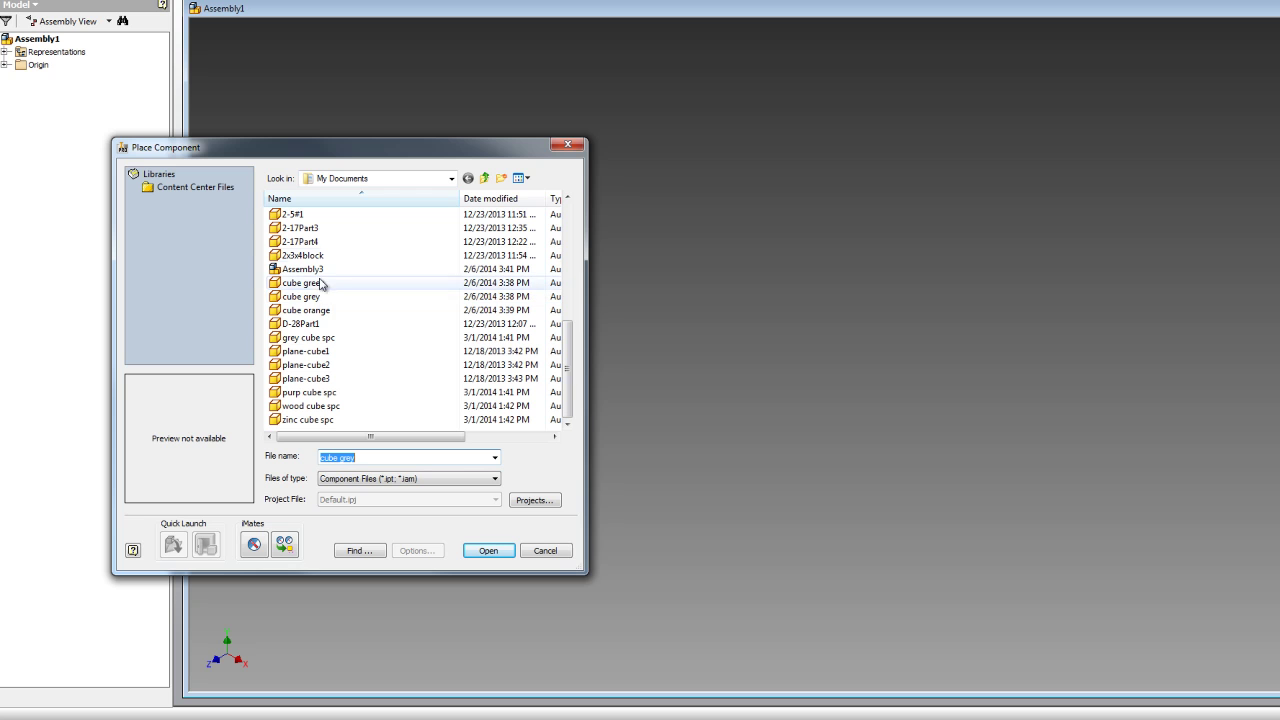
pyautogui.click(338, 393)
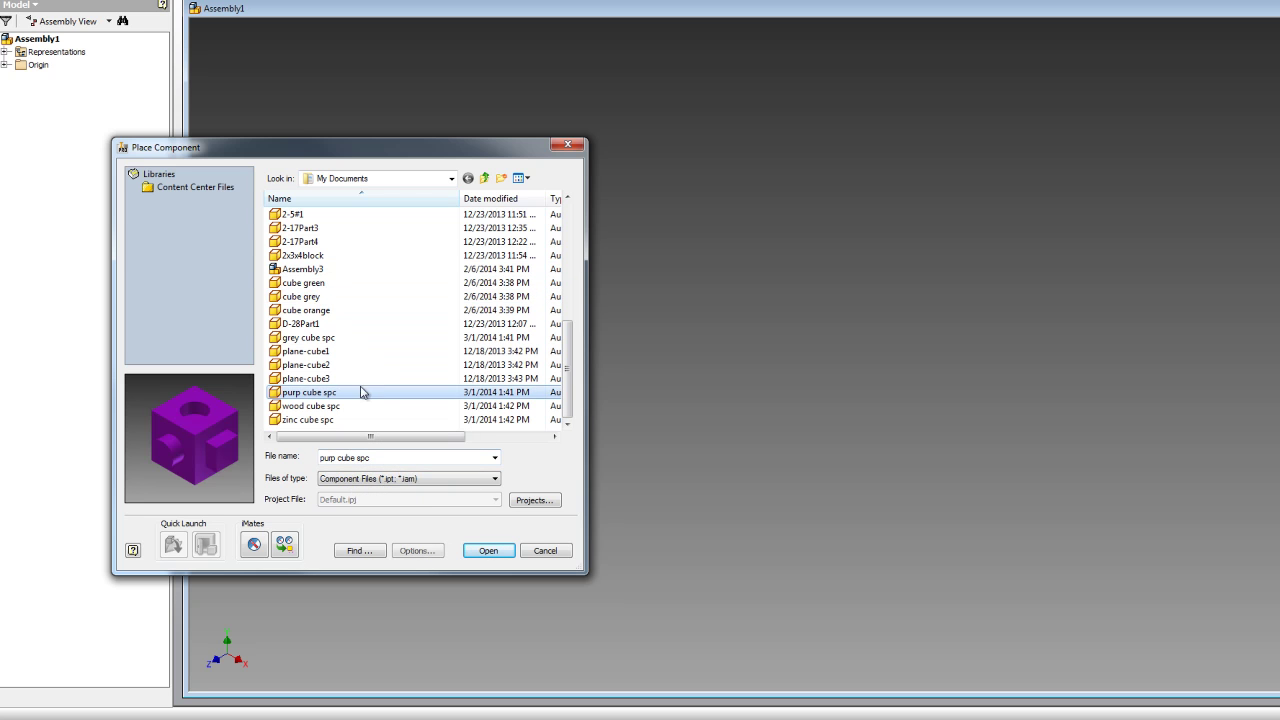
pyautogui.click(490, 551)
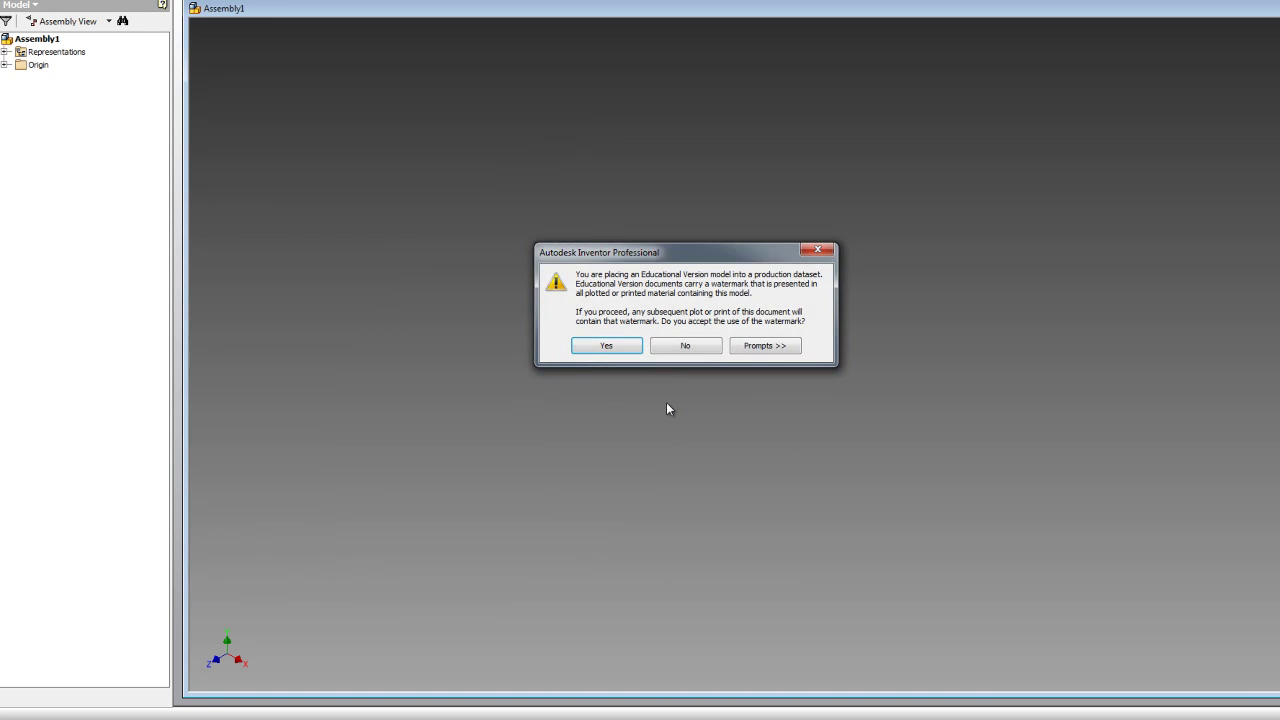
pyautogui.click(620, 350)
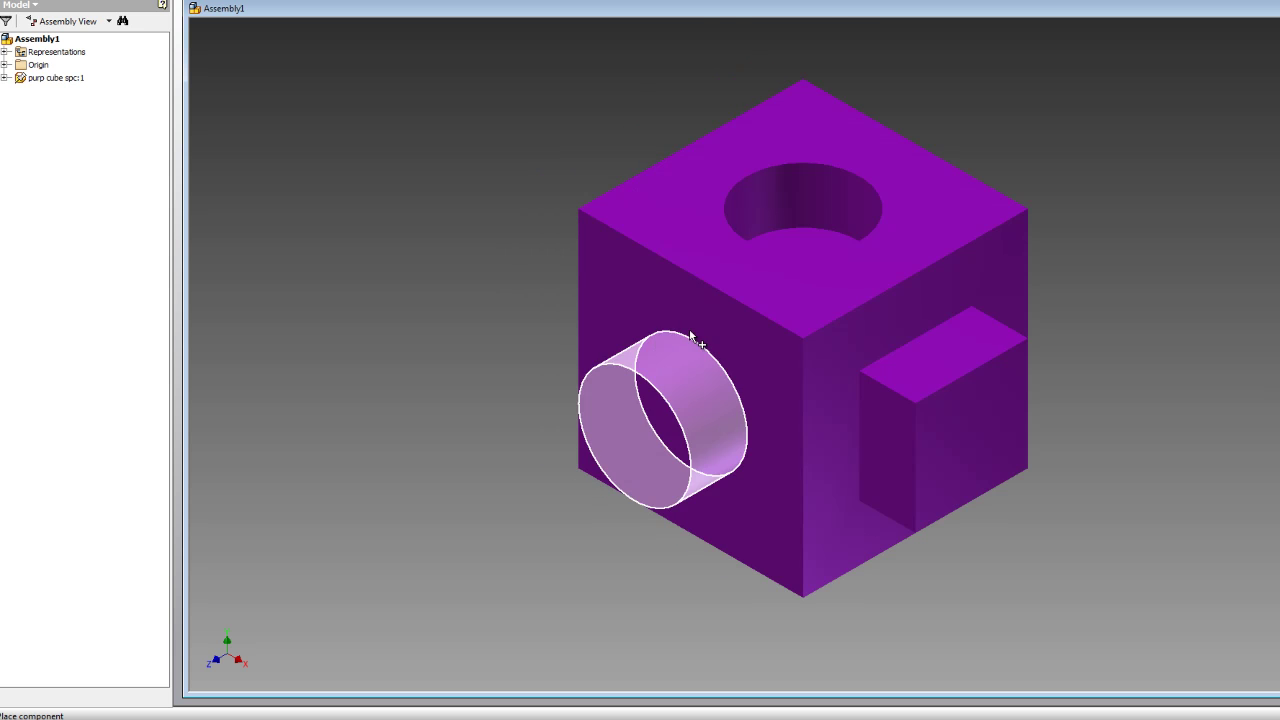
pyautogui.rightClick(418, 258)
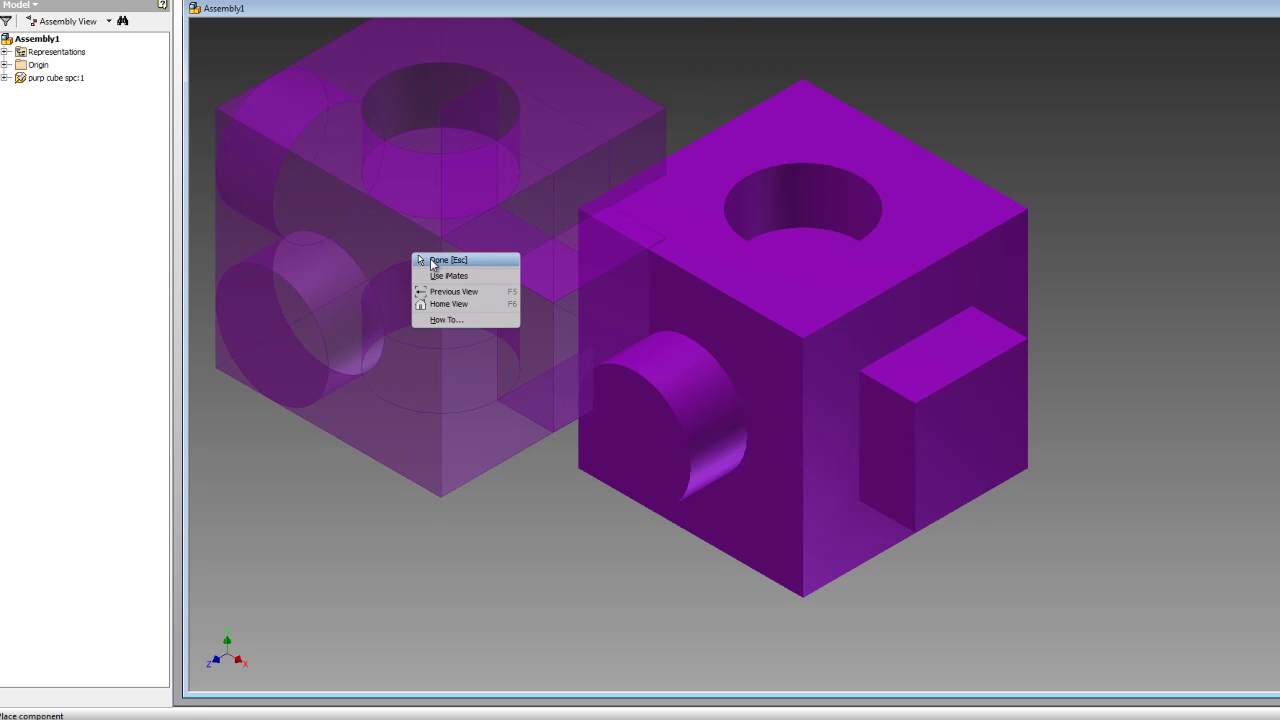
pyautogui.click(422, 261)
pyautogui.scroll(-5, 406, 270)
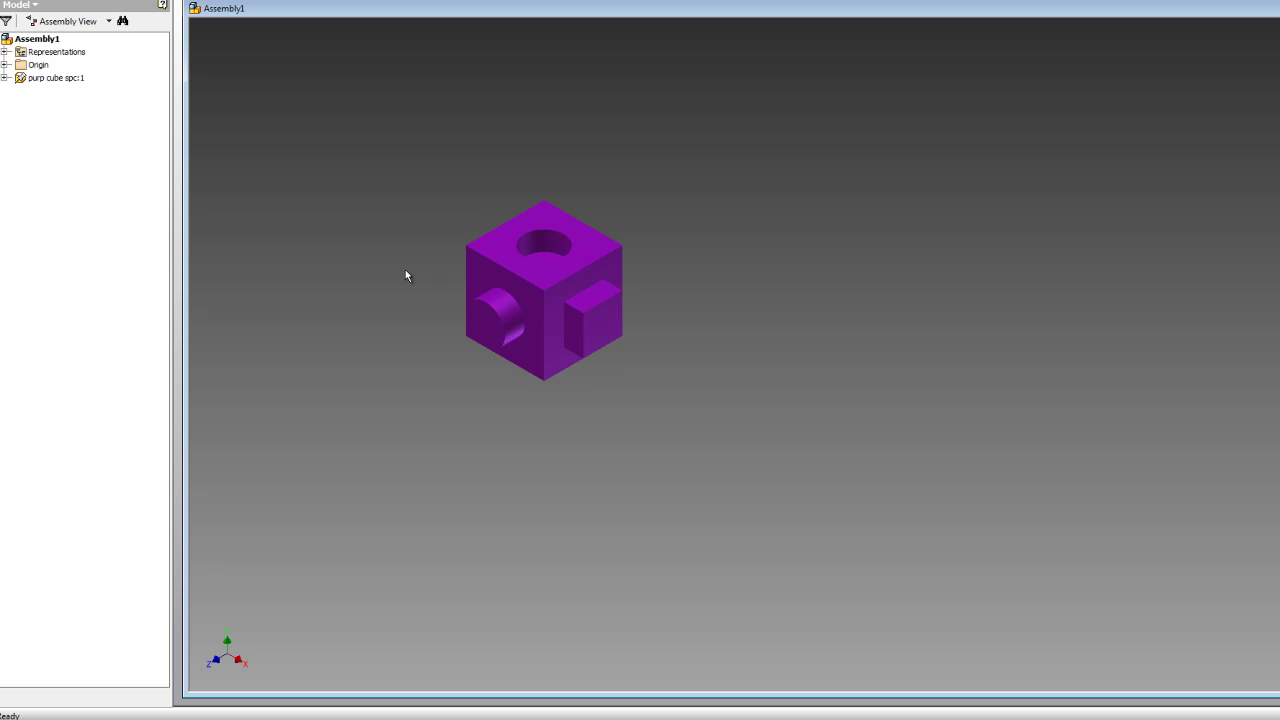
pyautogui.scroll(4, 406, 271)
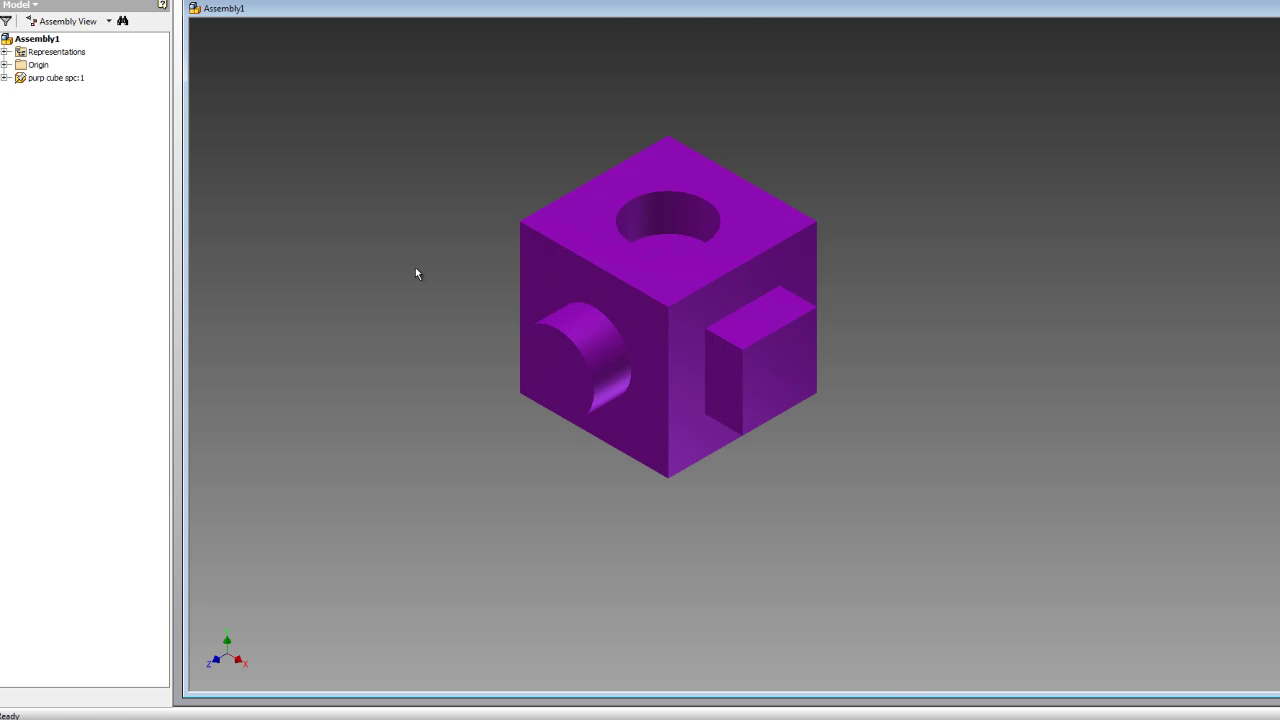
# Place a single 'zinc cube spc' component beside the violet cube
pyautogui.rightClick(967, 277)
pyautogui.click(963, 231)
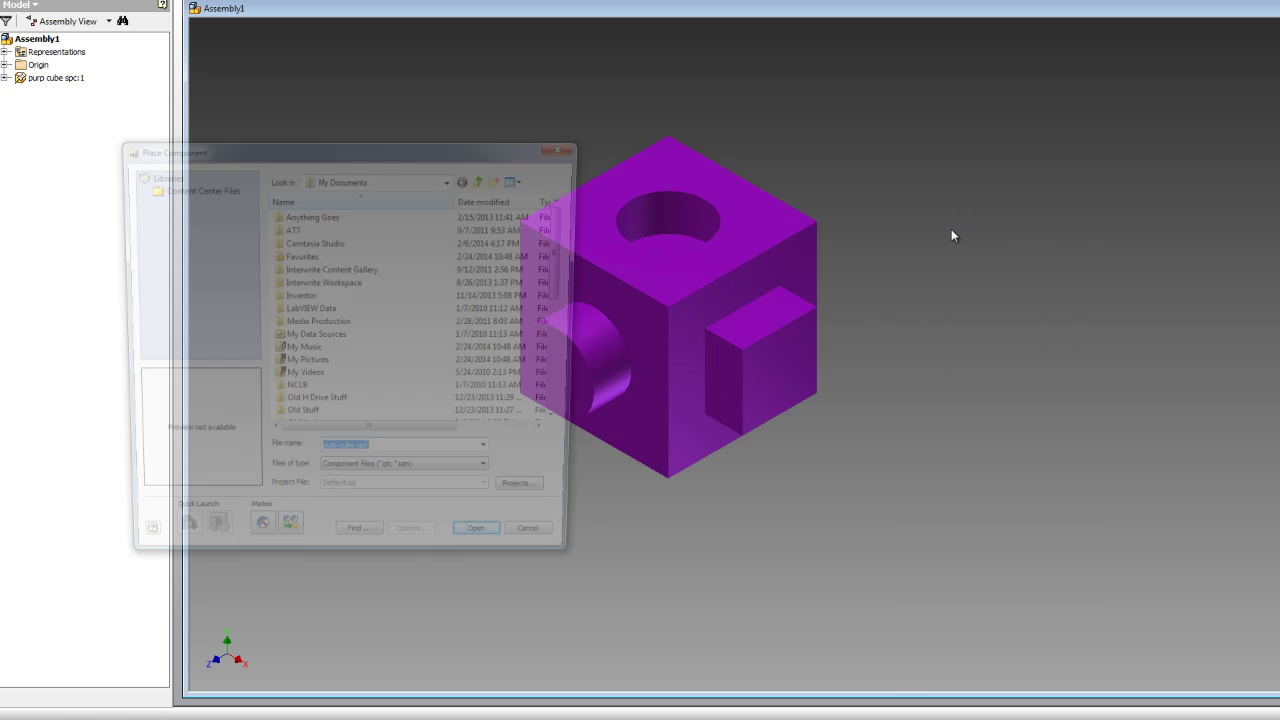
pyautogui.scroll(-5, 322, 425)
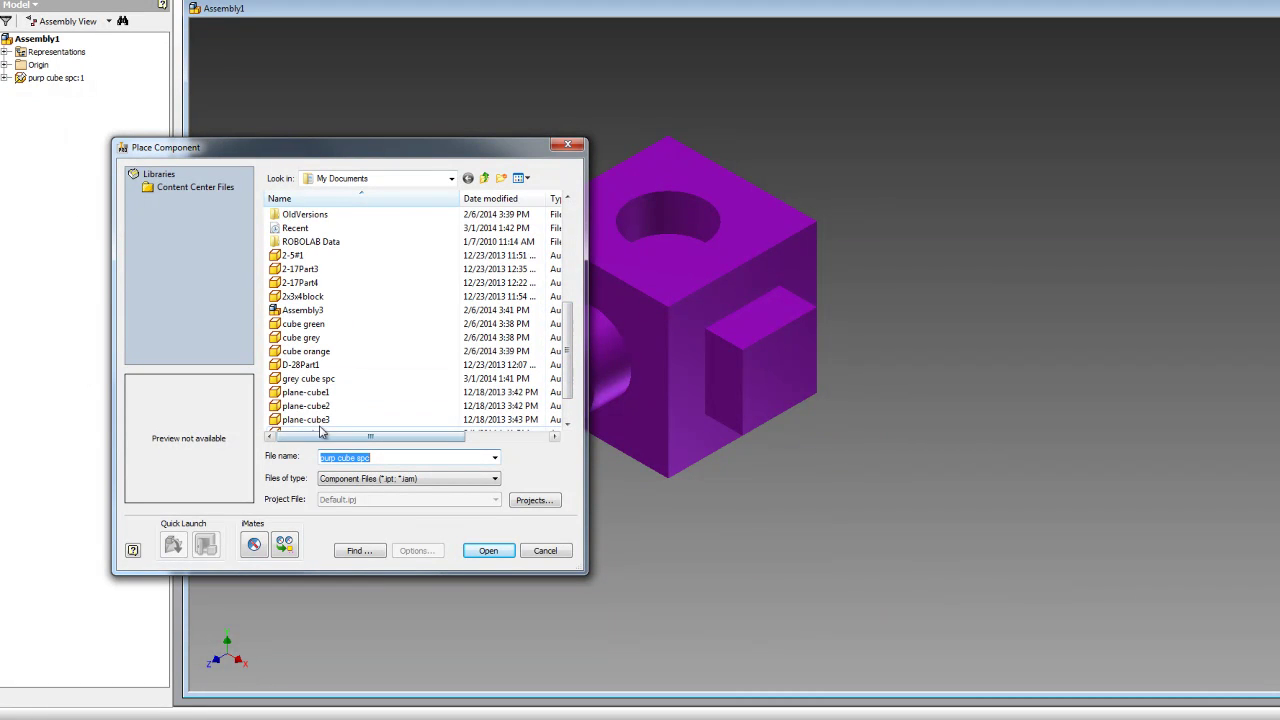
pyautogui.scroll(-1, 565, 320)
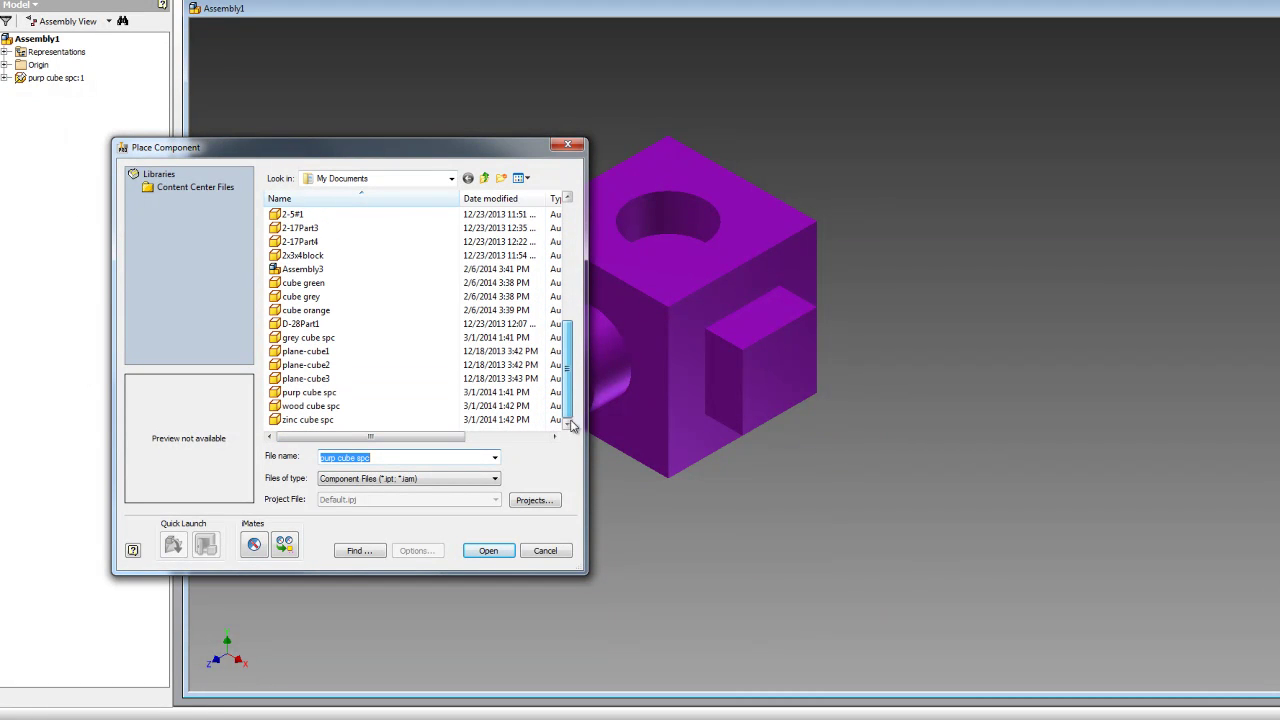
pyautogui.click(330, 420)
pyautogui.click(474, 550)
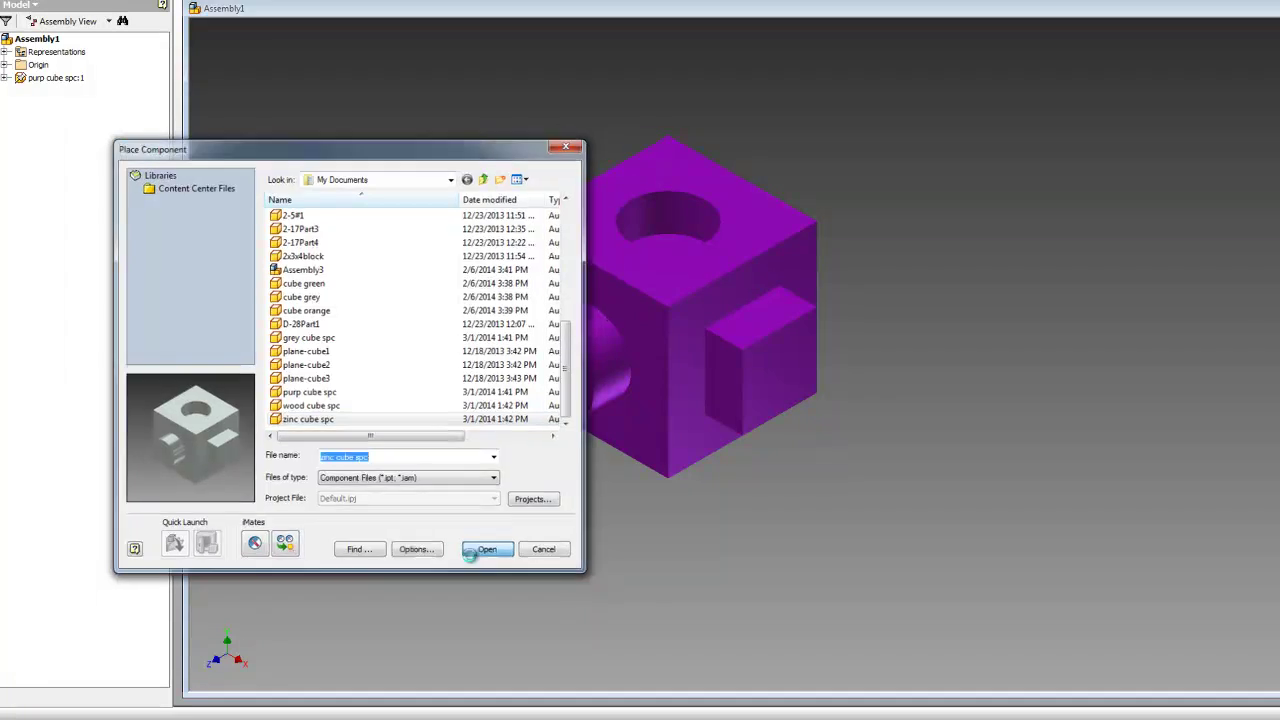
pyautogui.click(590, 345)
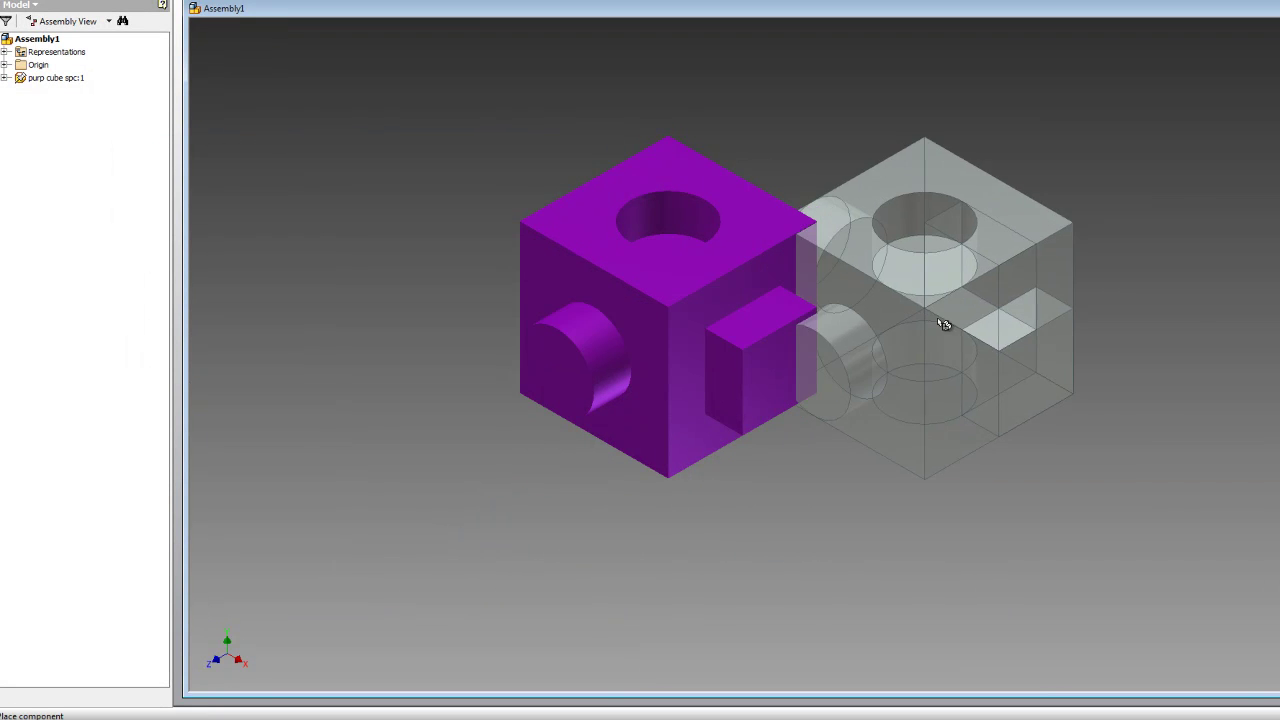
pyautogui.click(1027, 310)
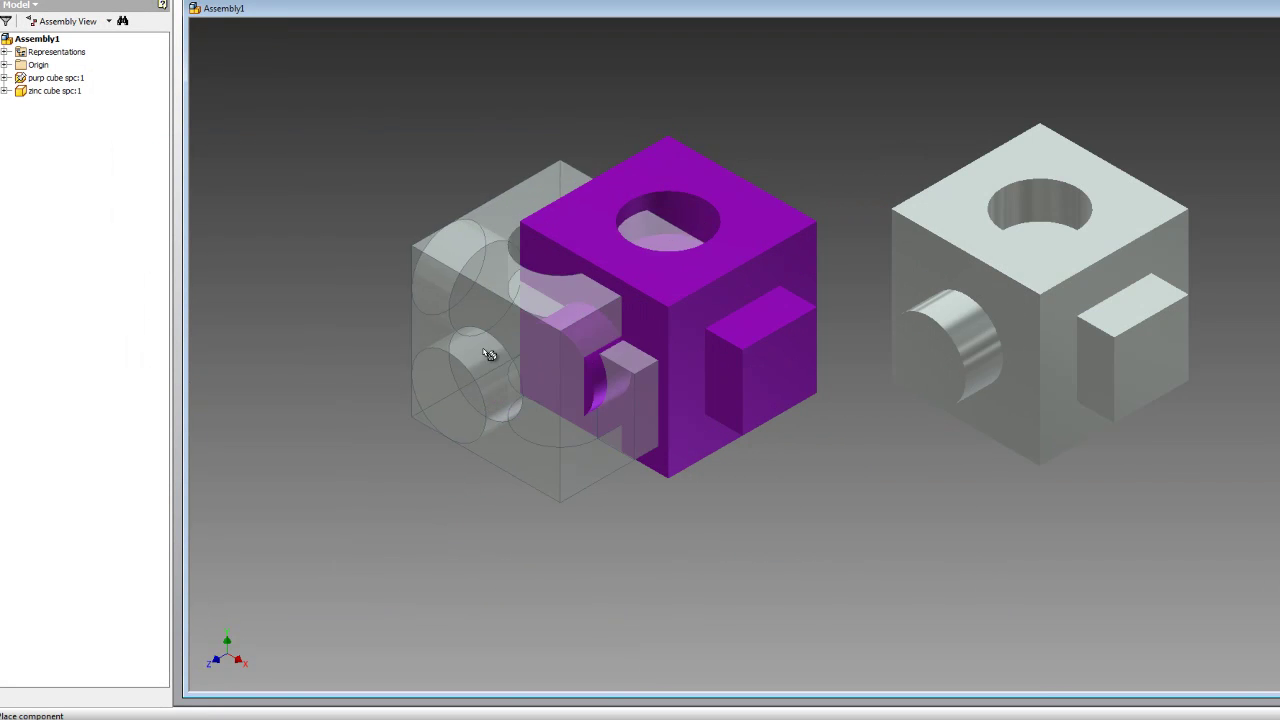
pyautogui.rightClick(422, 346)
pyautogui.click(440, 355)
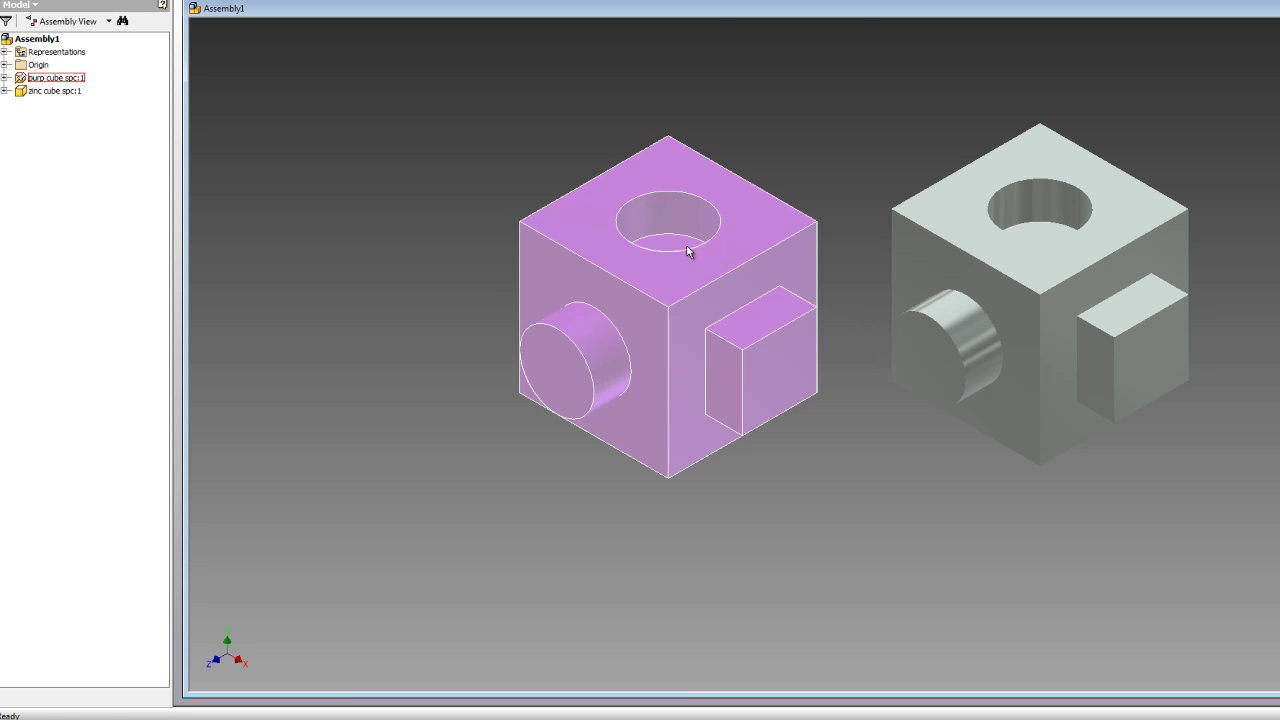
# Start a Place Constraint and choose the Insert constraint type
pyautogui.rightClick(418, 286)
pyautogui.click(446, 262)
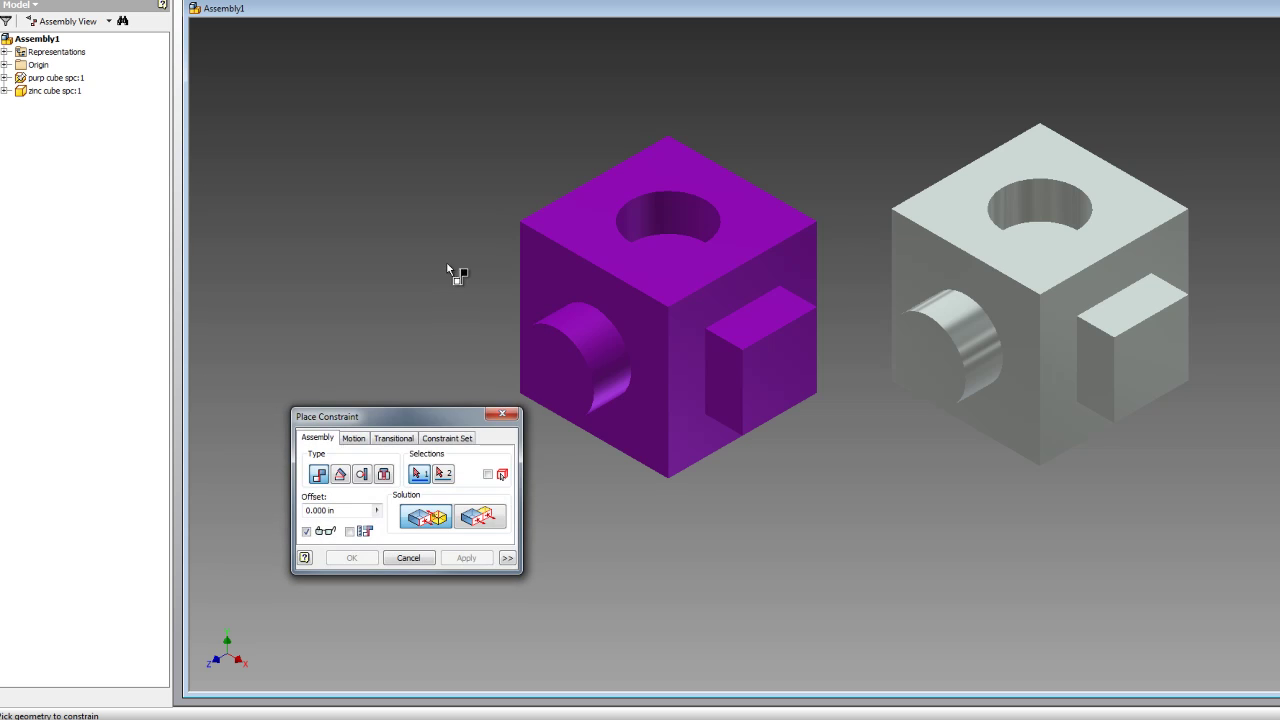
pyautogui.scroll(-3, 450, 368)
pyautogui.moveTo(433, 410); pyautogui.dragTo(378, 264)
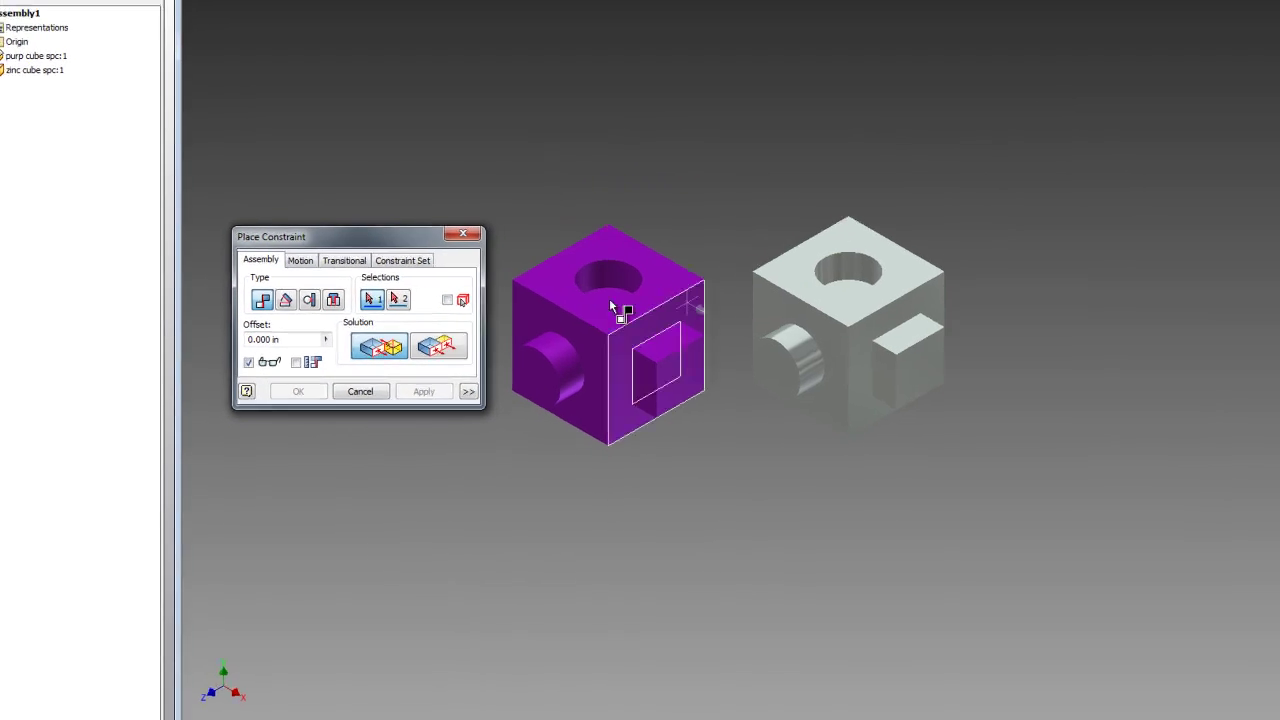
pyautogui.scroll(3, 562, 292)
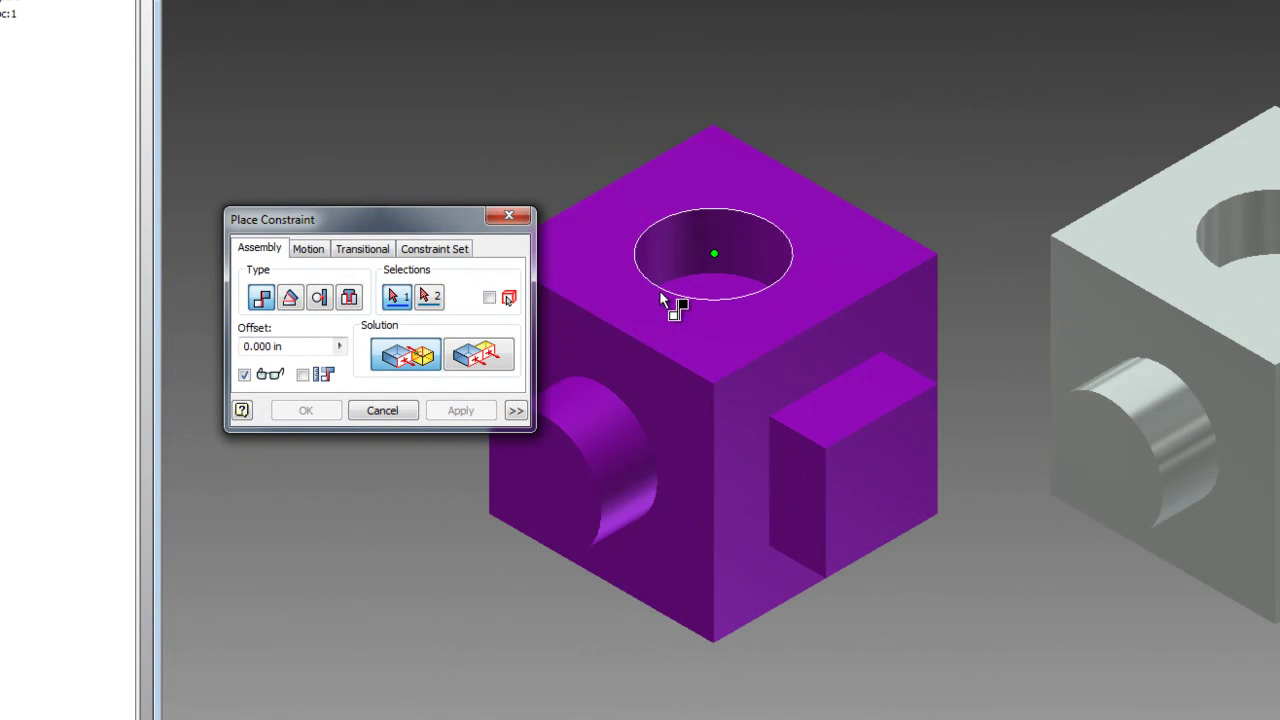
pyautogui.click(349, 298)
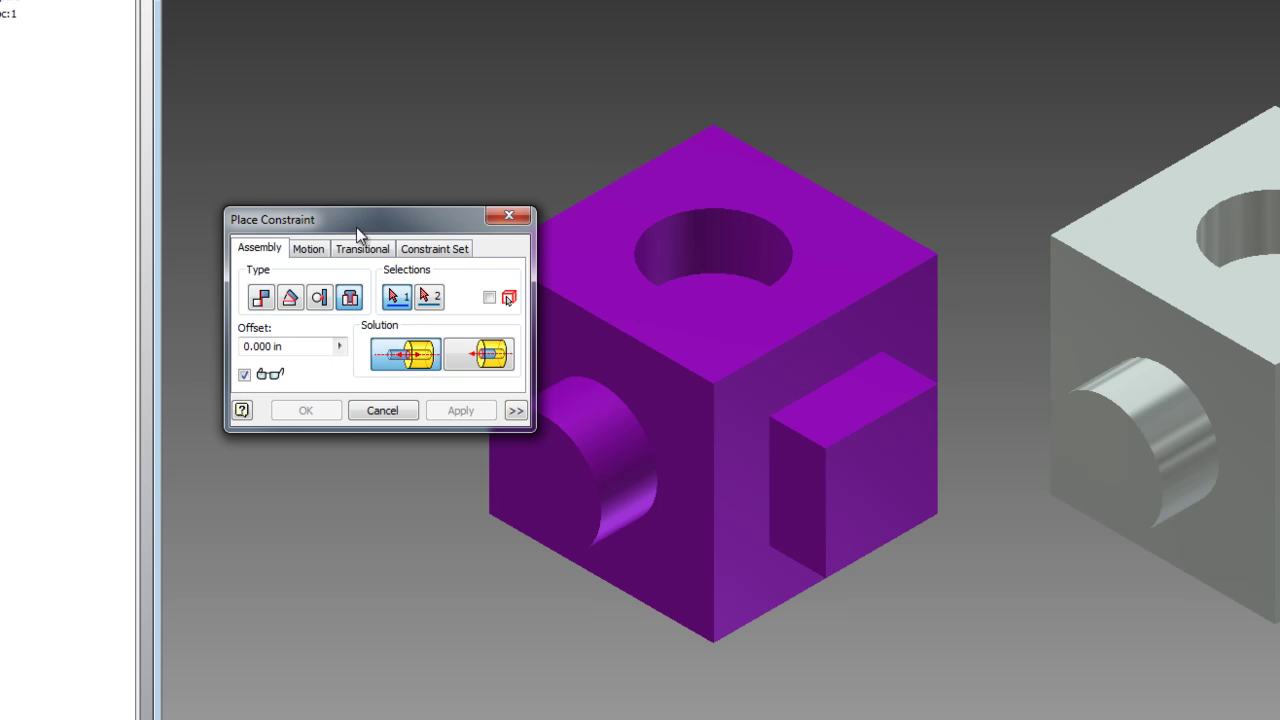
pyautogui.moveTo(356, 224); pyautogui.dragTo(233, 140)
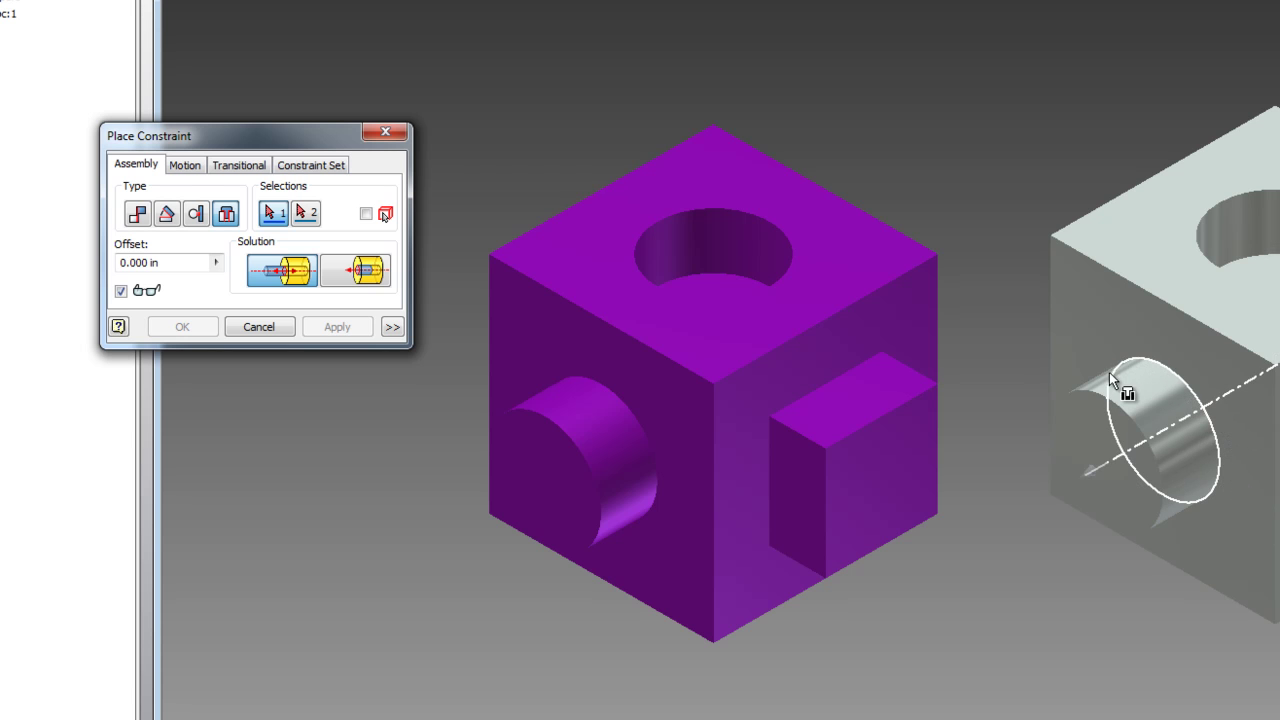
# Insert the zinc cube's round peg into the purple cube's top hole, then spin it to align the faces
pyautogui.click(1186, 395)
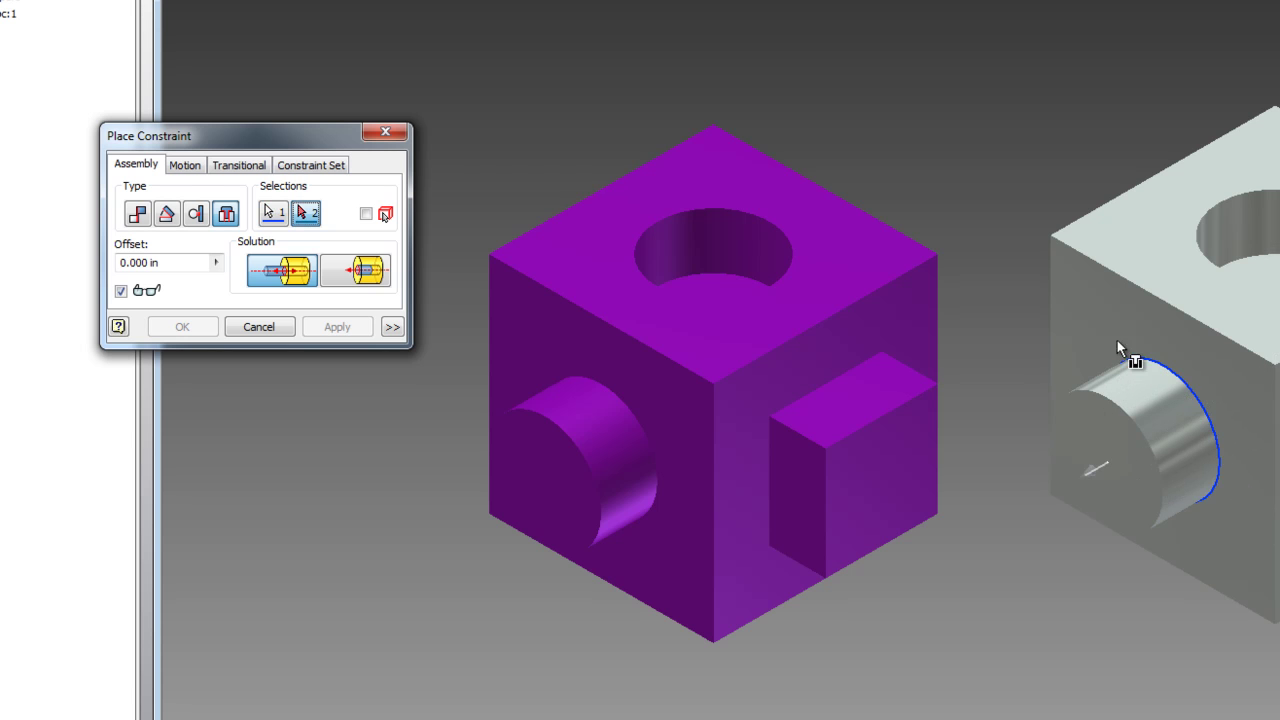
pyautogui.click(789, 258)
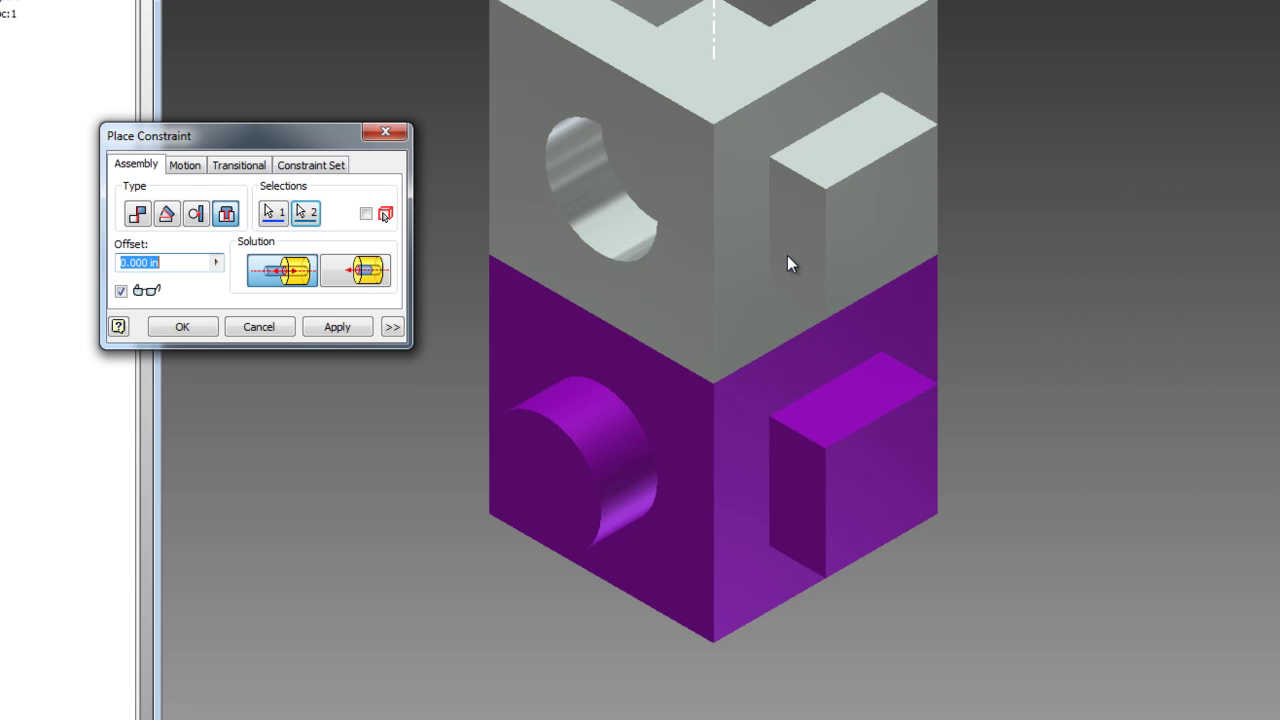
pyautogui.click(337, 327)
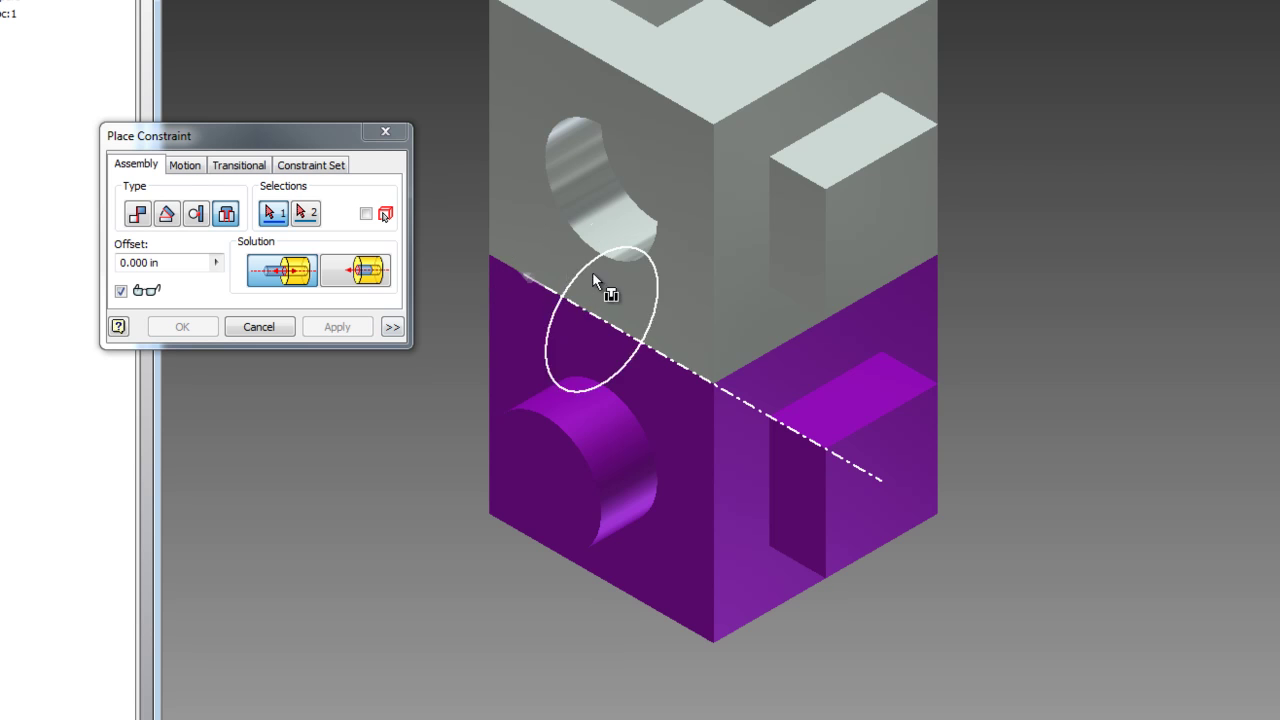
pyautogui.click(272, 333)
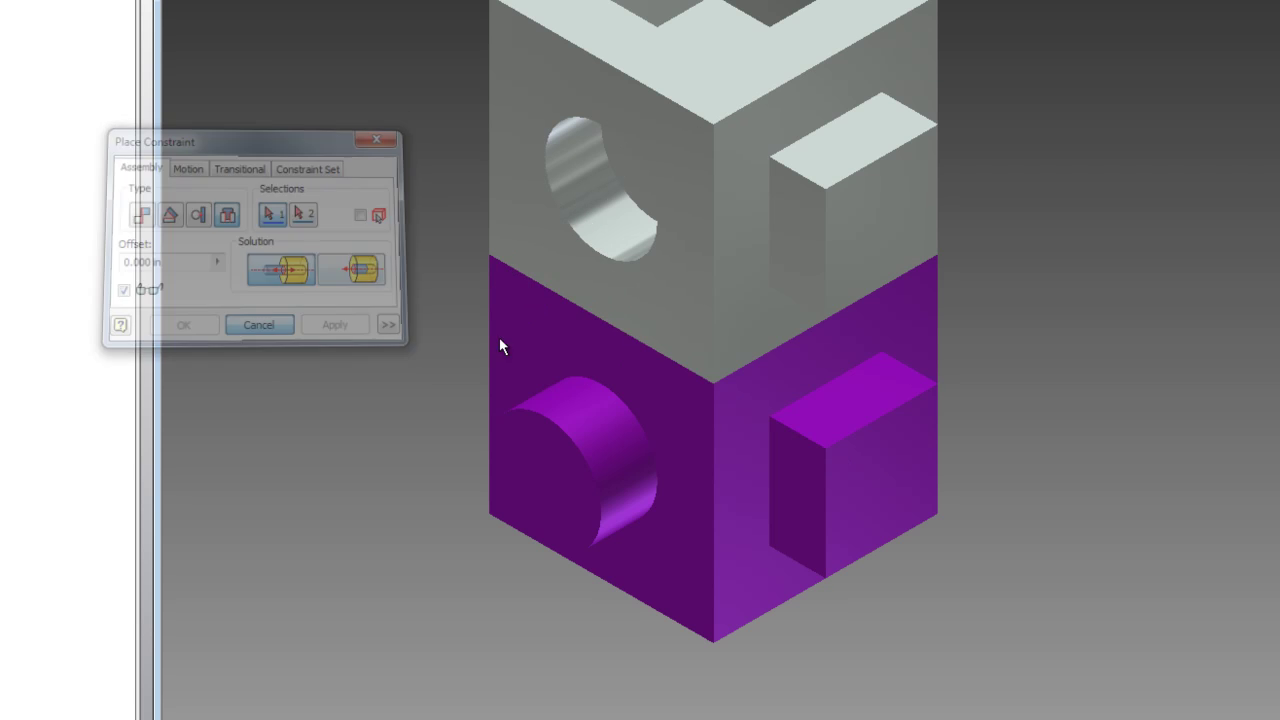
pyautogui.moveTo(505, 196); pyautogui.dragTo(1004, 246)
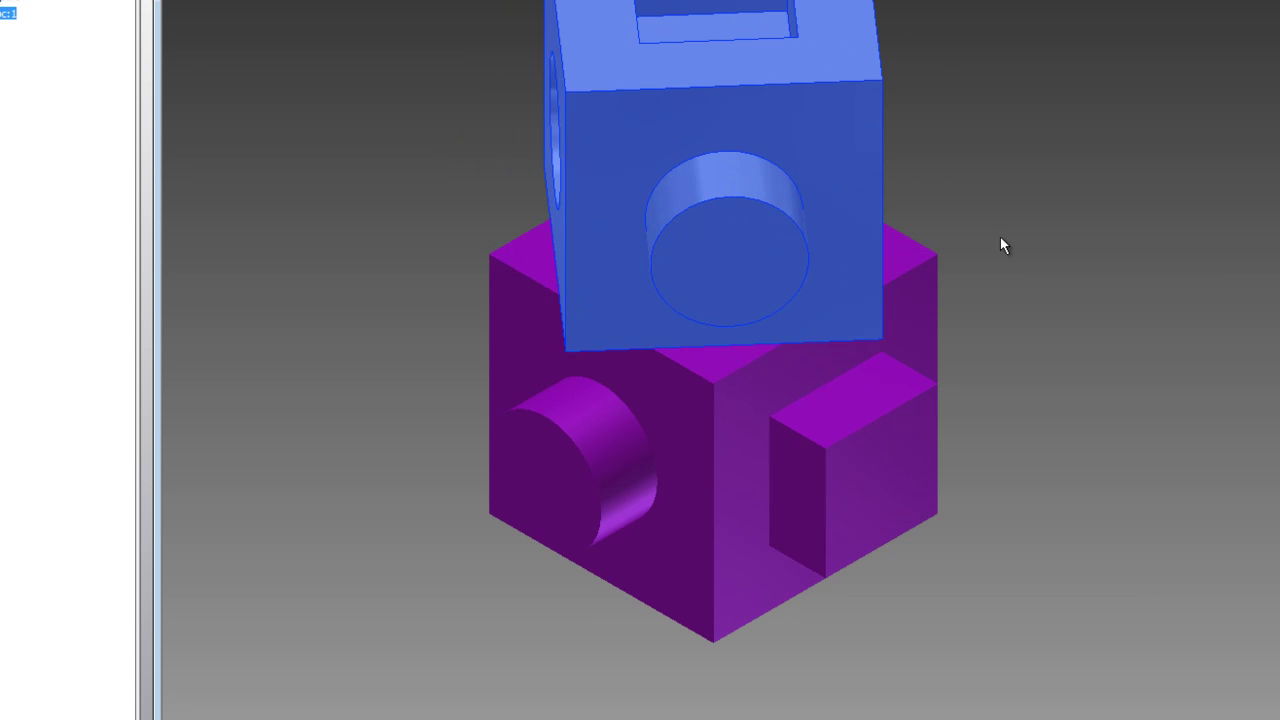
pyautogui.moveTo(1060, 291); pyautogui.dragTo(1060, 291)
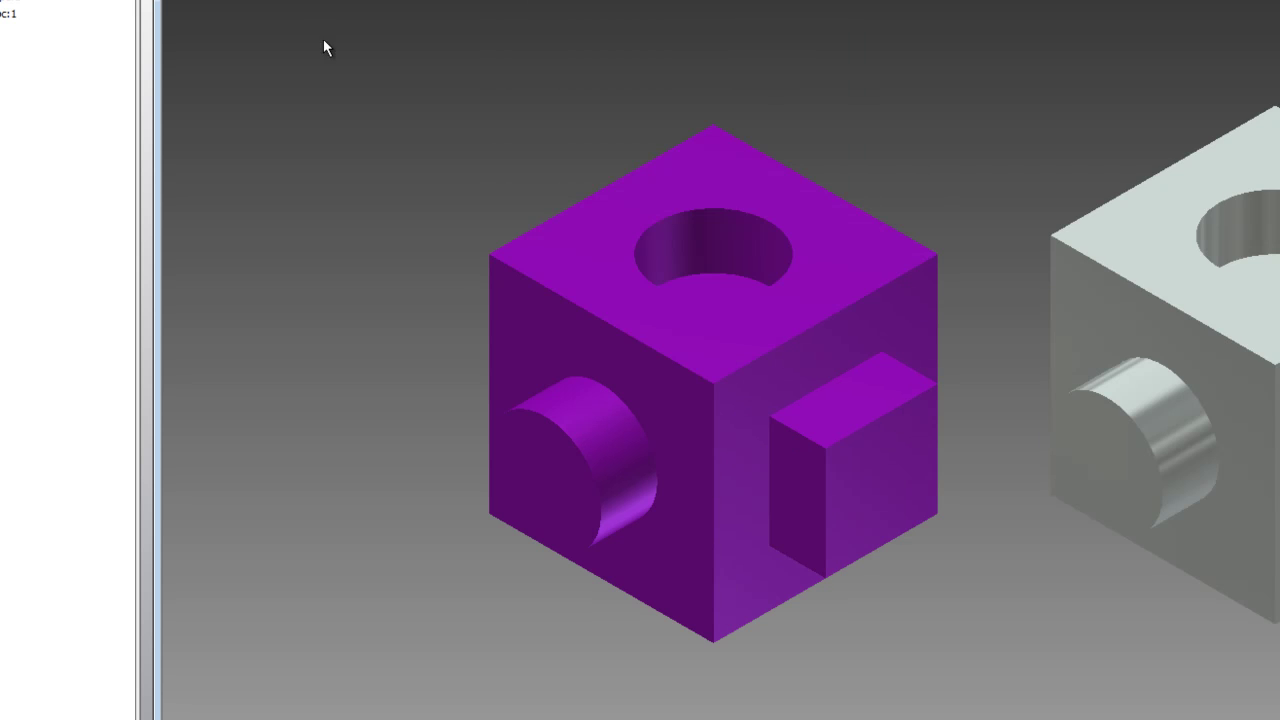
# Try Aligned and Opposed Insert between the zinc peg and purple top hole, then cancel unapplied
pyautogui.scroll(-3, 330, 120)
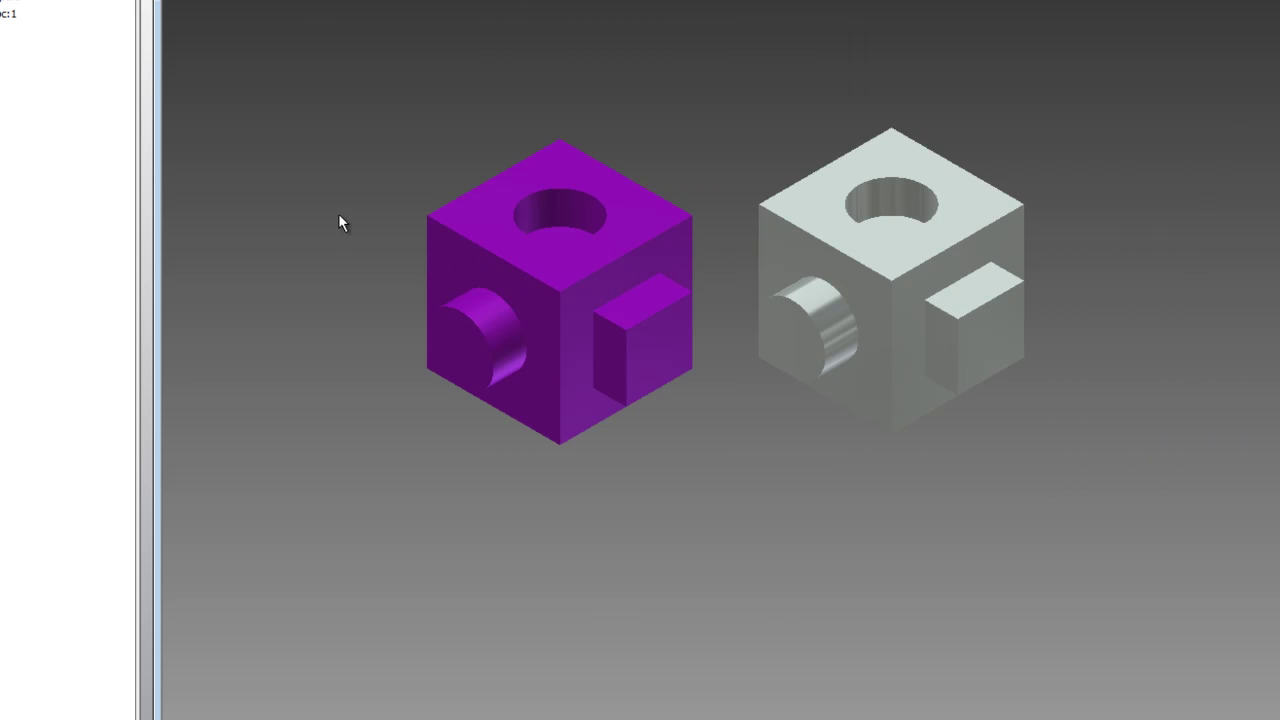
pyautogui.scroll(6, 338, 205)
pyautogui.scroll(-4, 338, 204)
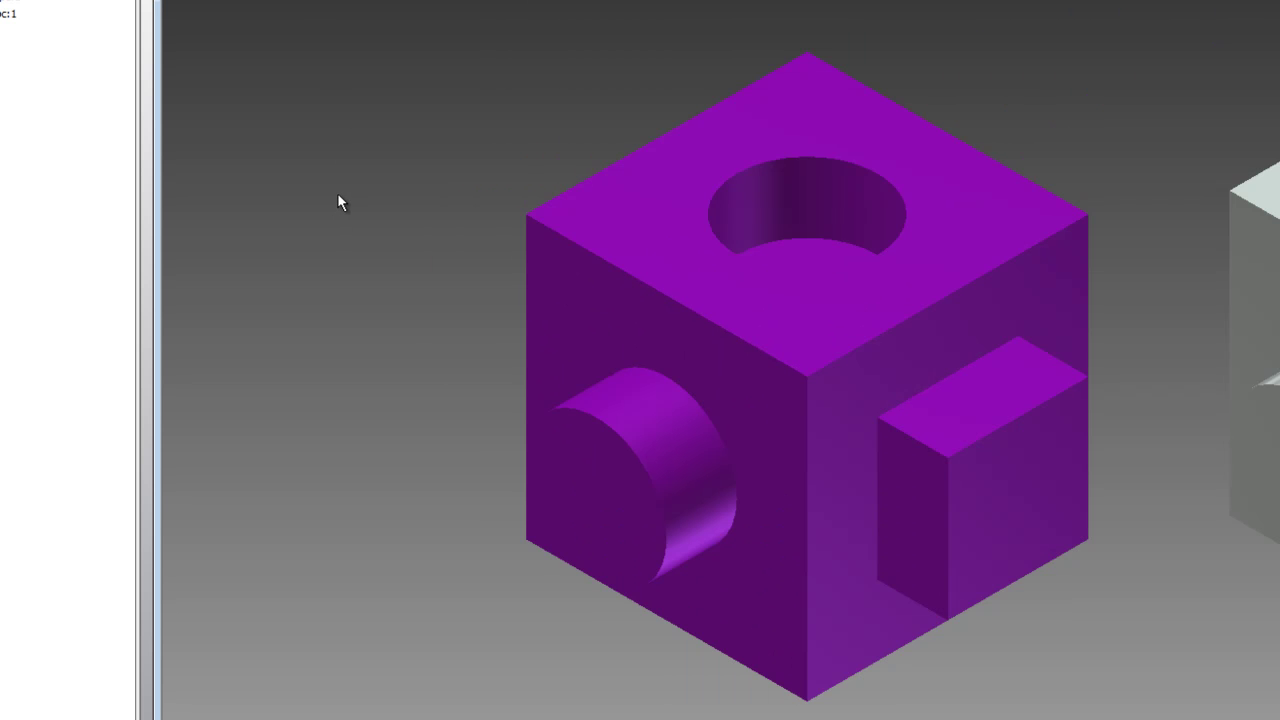
pyautogui.rightClick(338, 200)
pyautogui.click(382, 177)
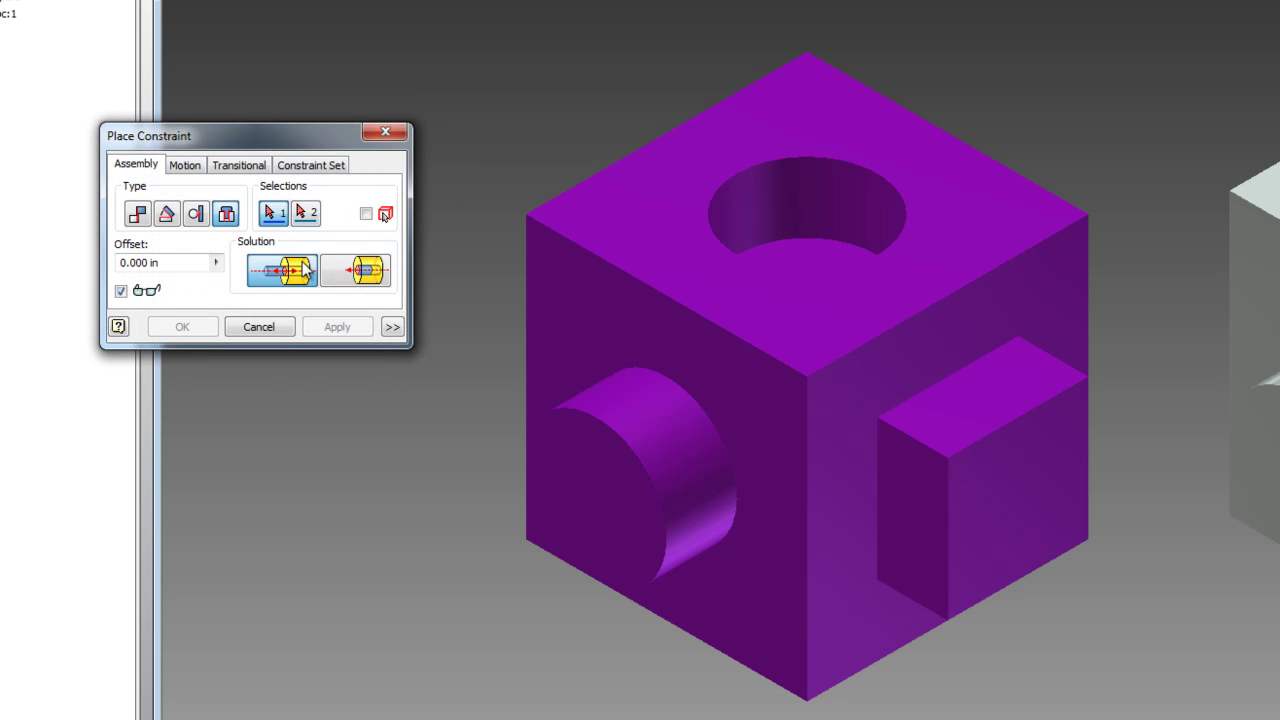
pyautogui.click(362, 270)
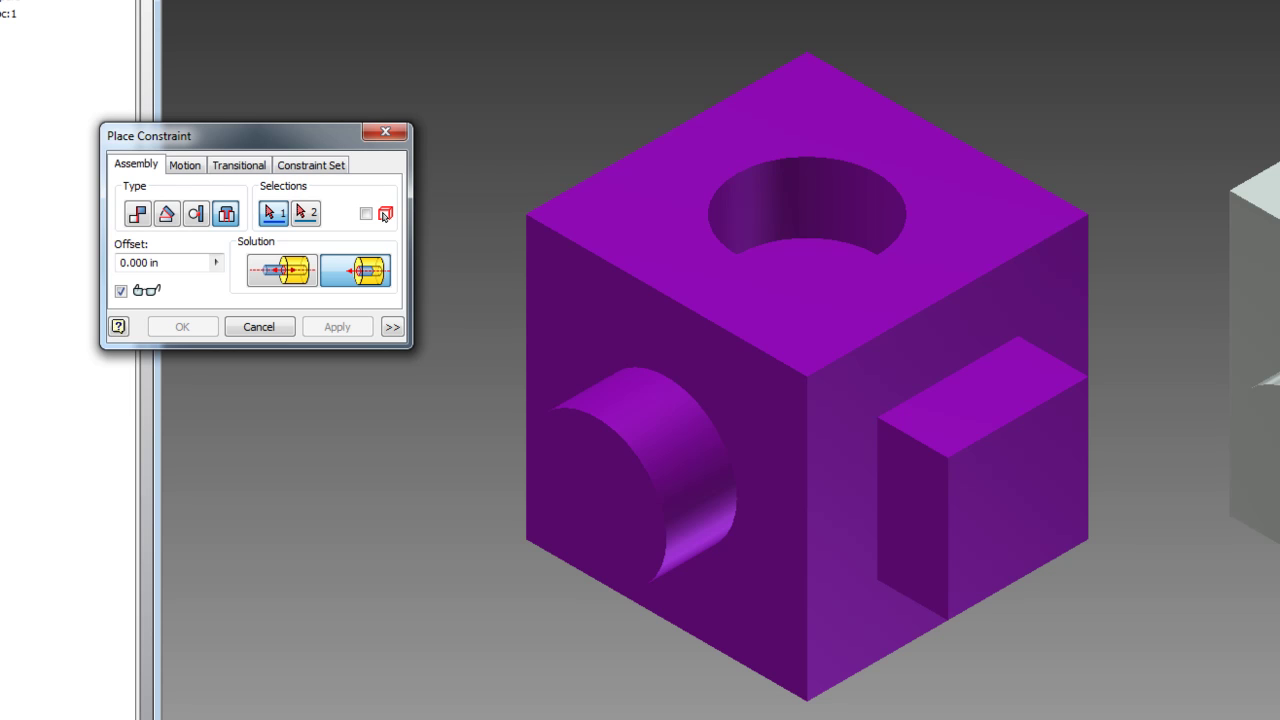
pyautogui.click(982, 258)
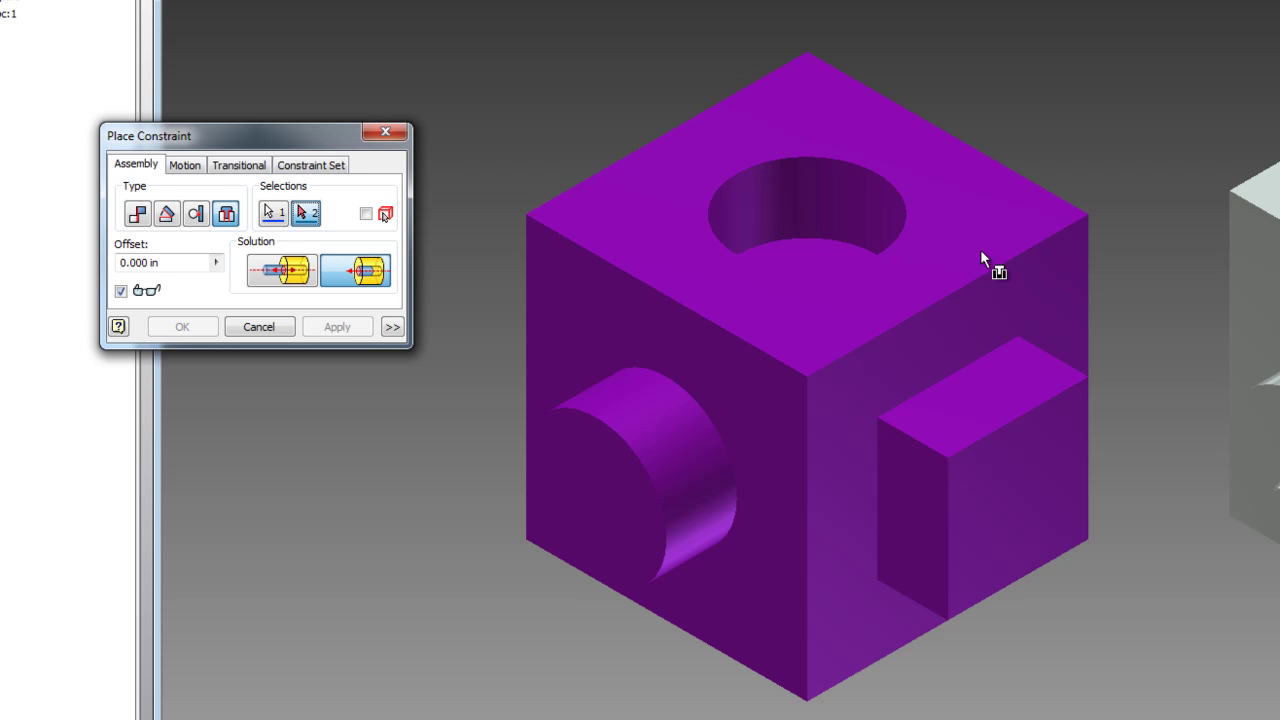
pyautogui.click(902, 206)
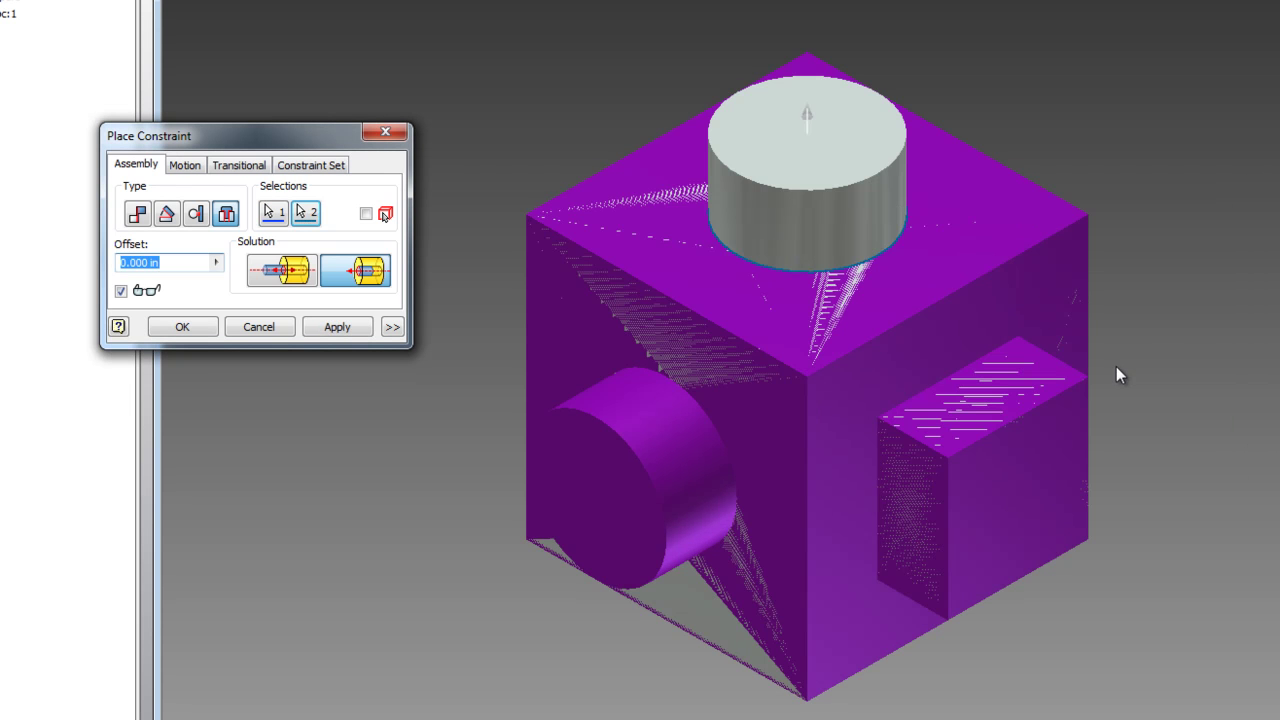
pyautogui.click(280, 271)
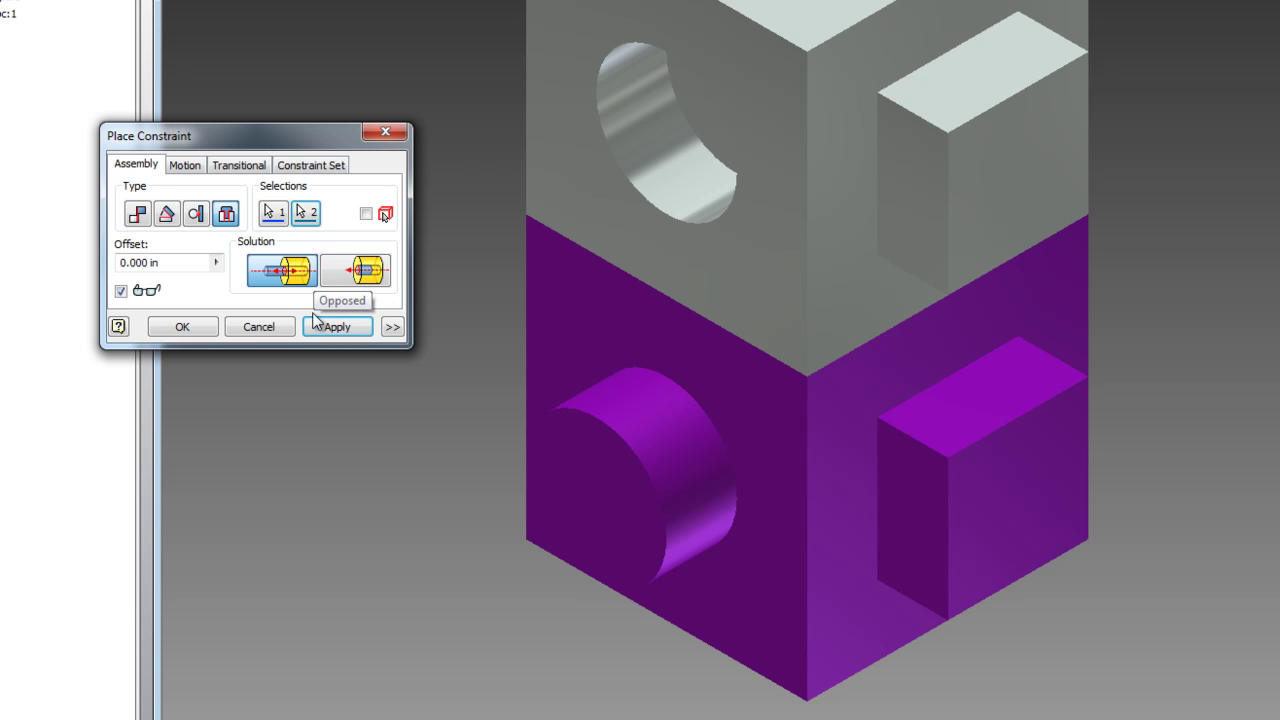
pyautogui.click(258, 326)
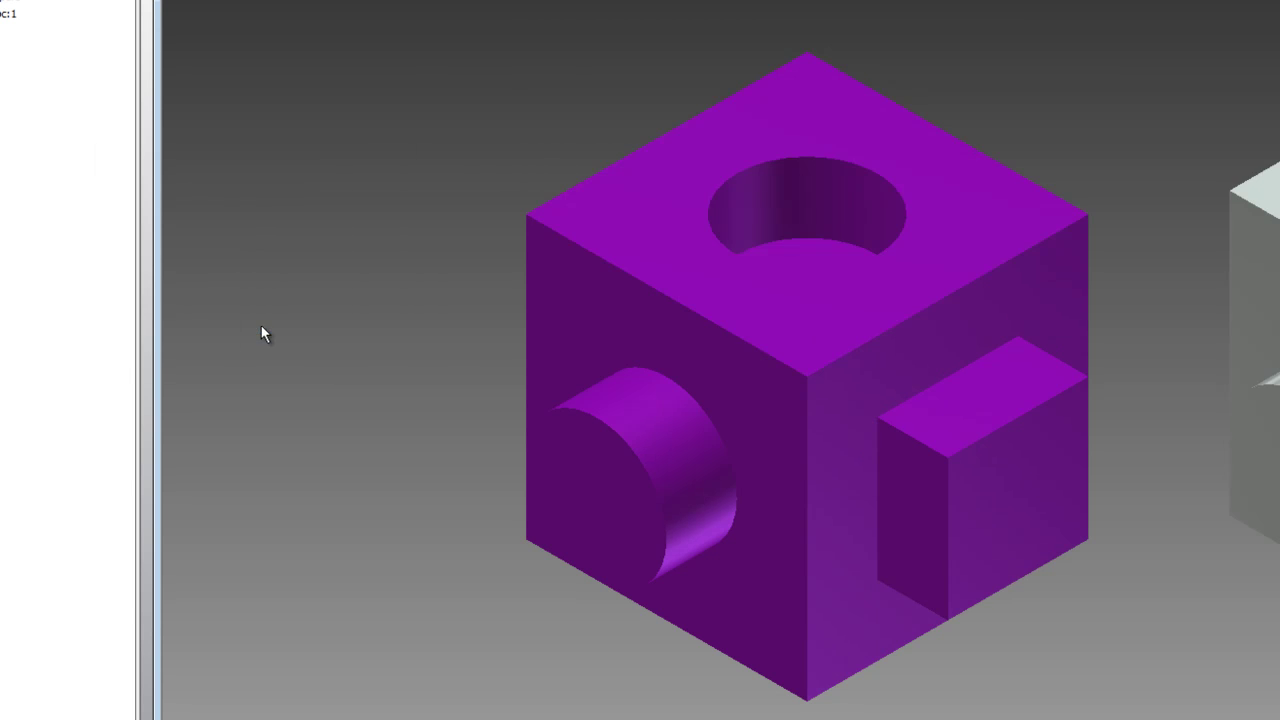
# Start an Insert constraint from the zinc peg's end edge to the purple cube's top hole edge
pyautogui.rightClick(334, 296)
pyautogui.click(368, 272)
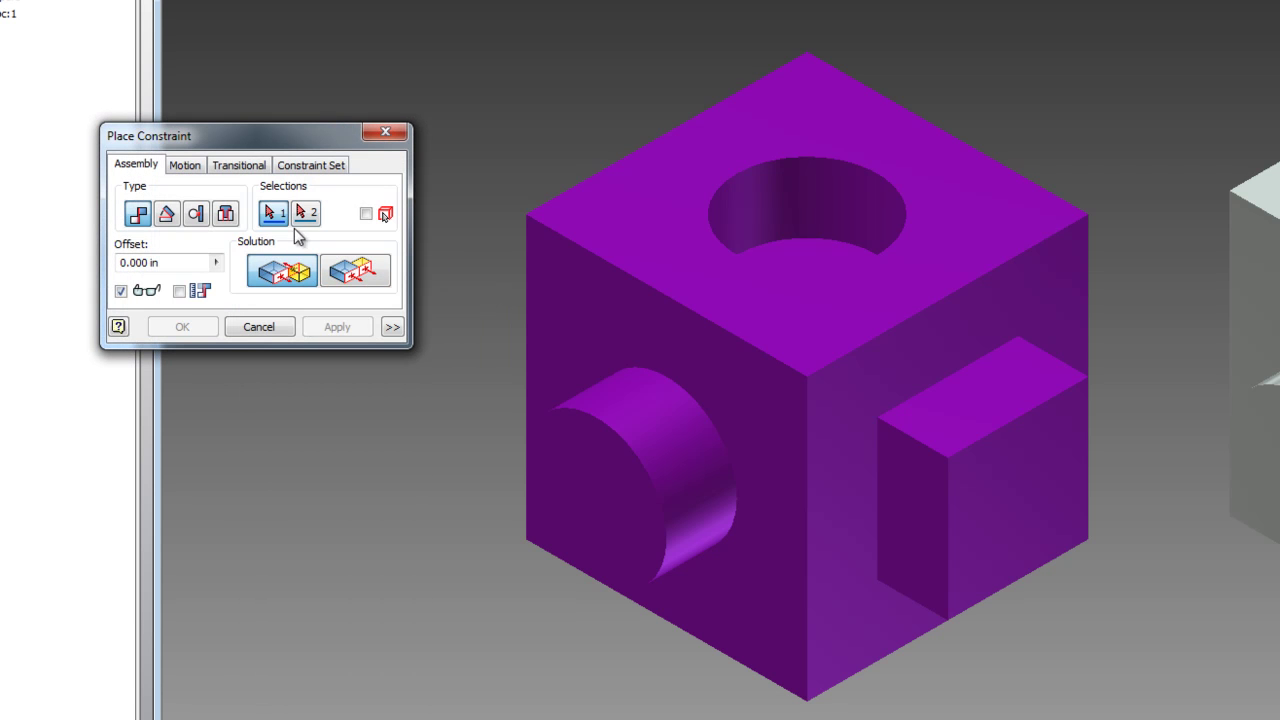
pyautogui.click(228, 217)
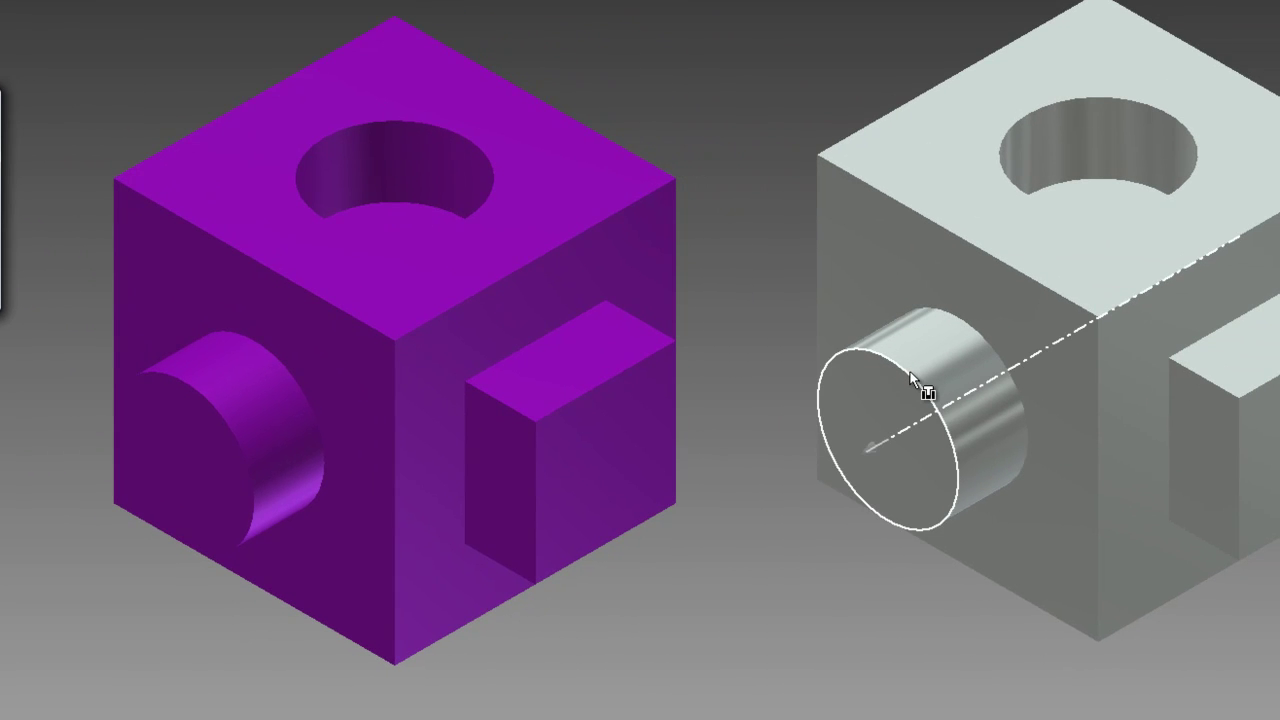
pyautogui.click(912, 378)
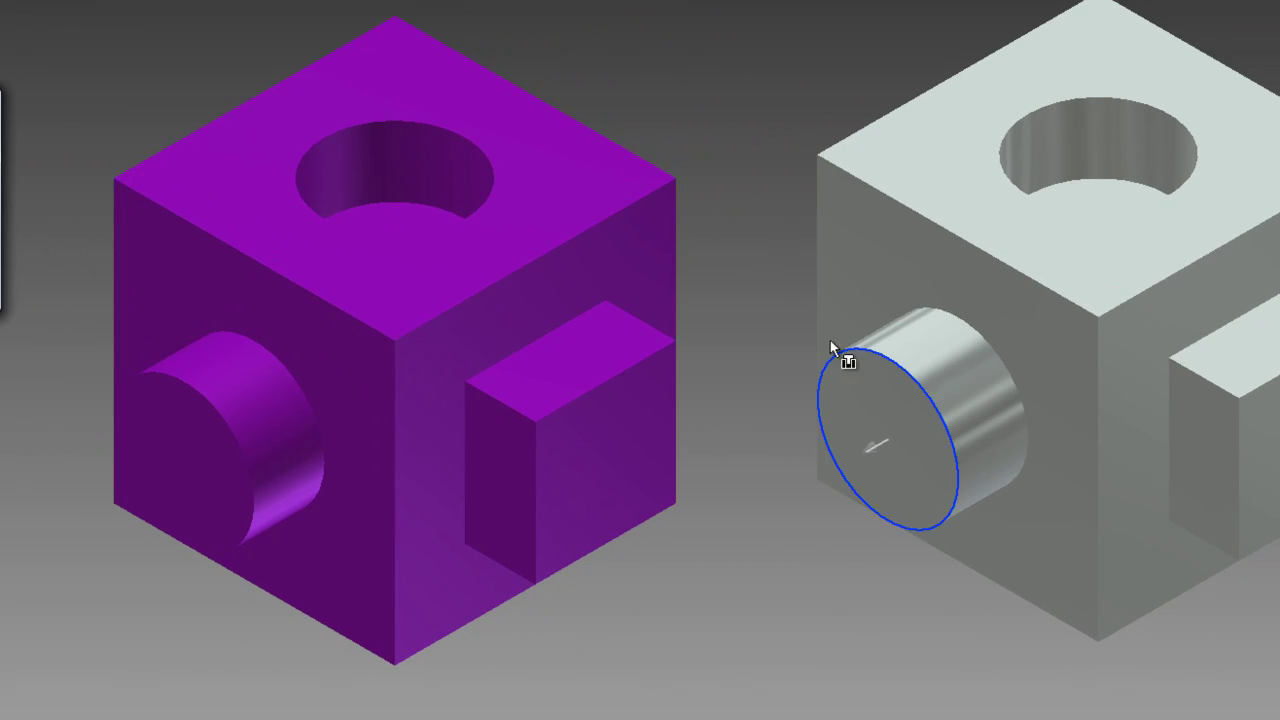
pyautogui.click(492, 172)
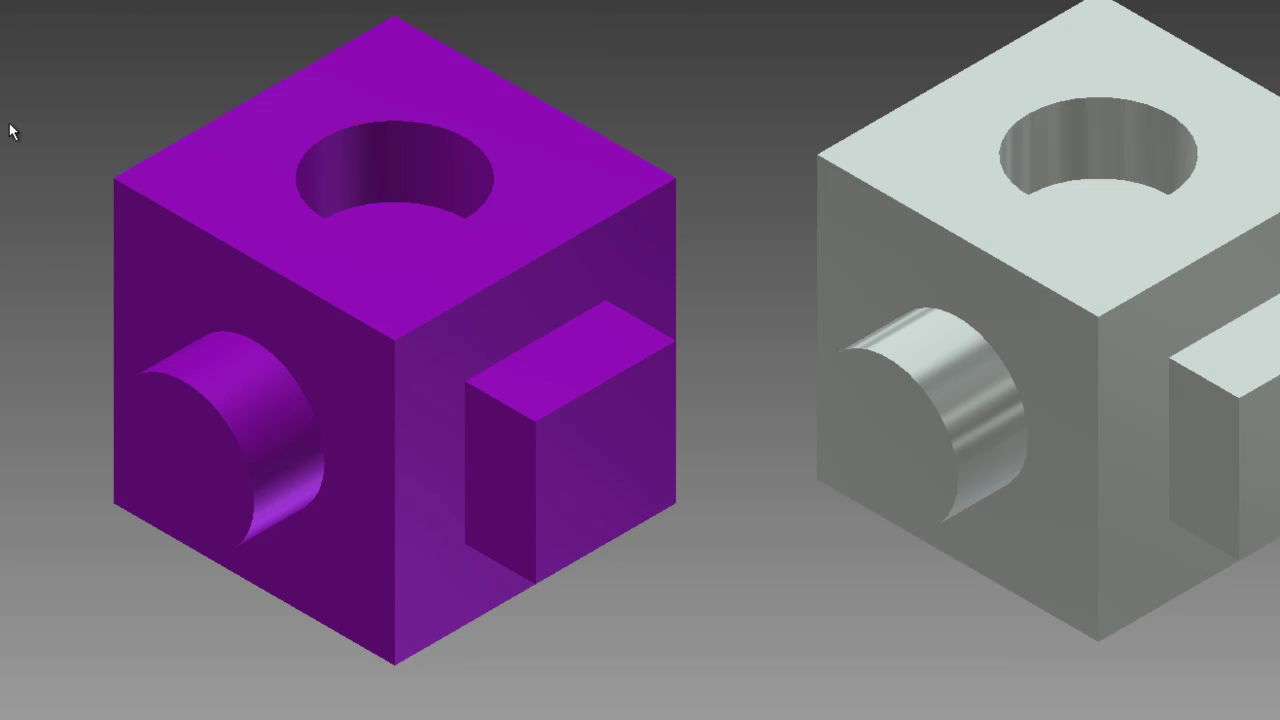
# Seat the grey cube's peg in the purple top hole and spin it about the peg axis
pyautogui.rightClick(19, 116)
pyautogui.click(45, 96)
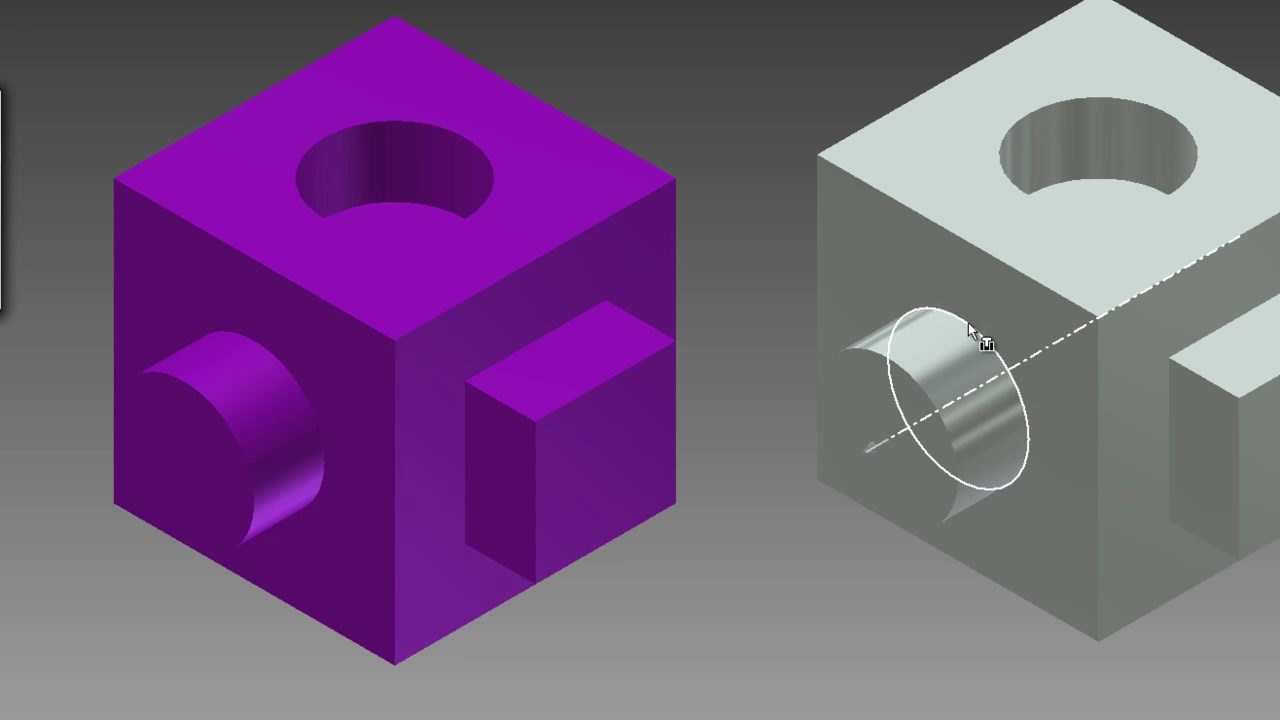
pyautogui.click(968, 322)
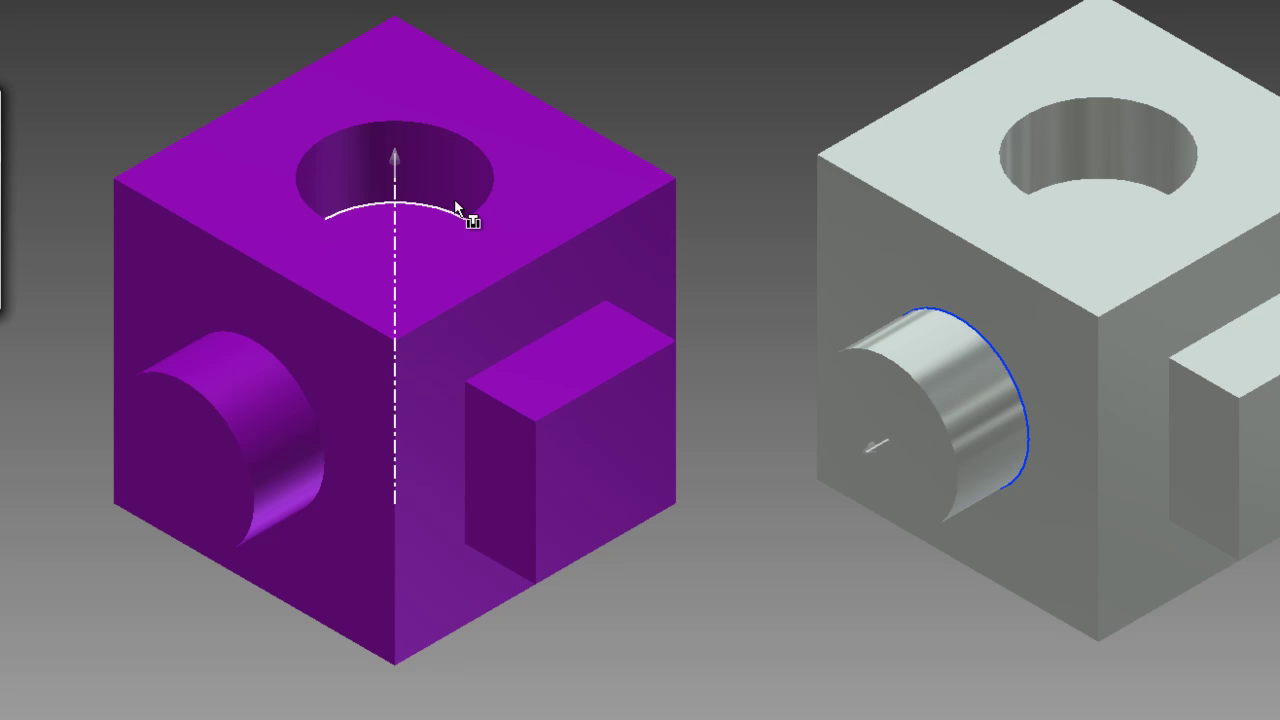
pyautogui.click(401, 202)
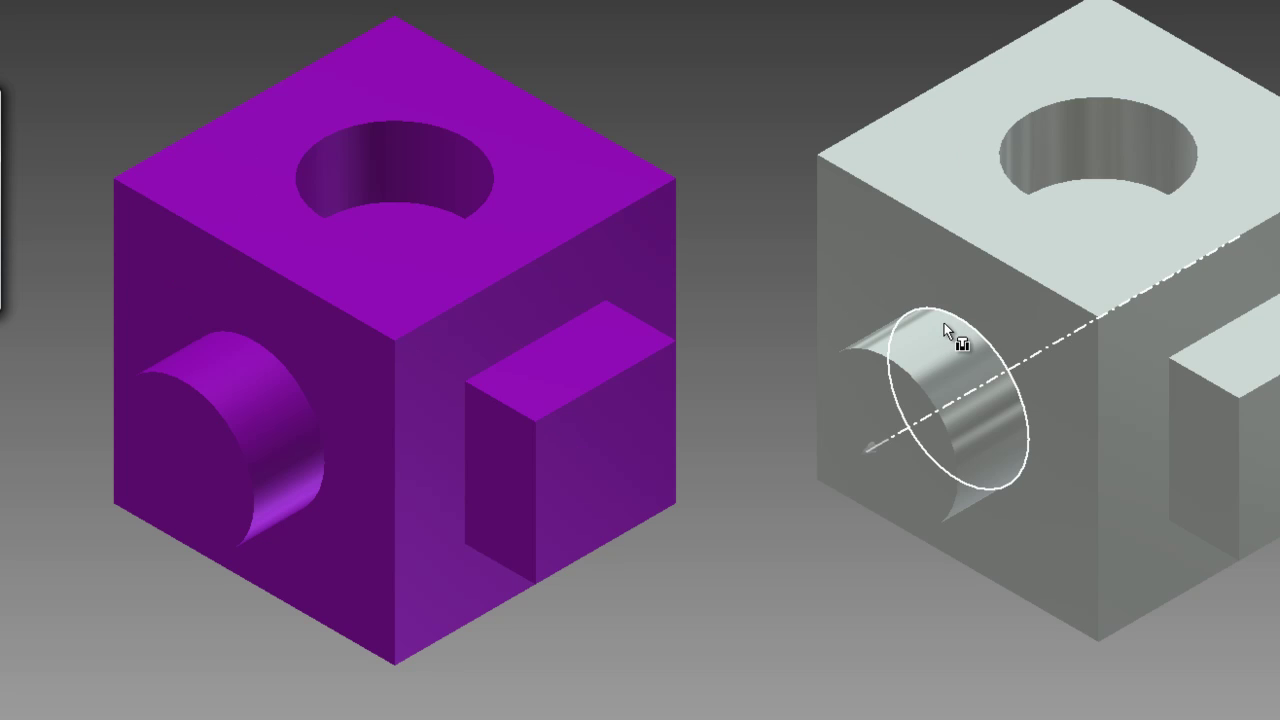
pyautogui.click(493, 161)
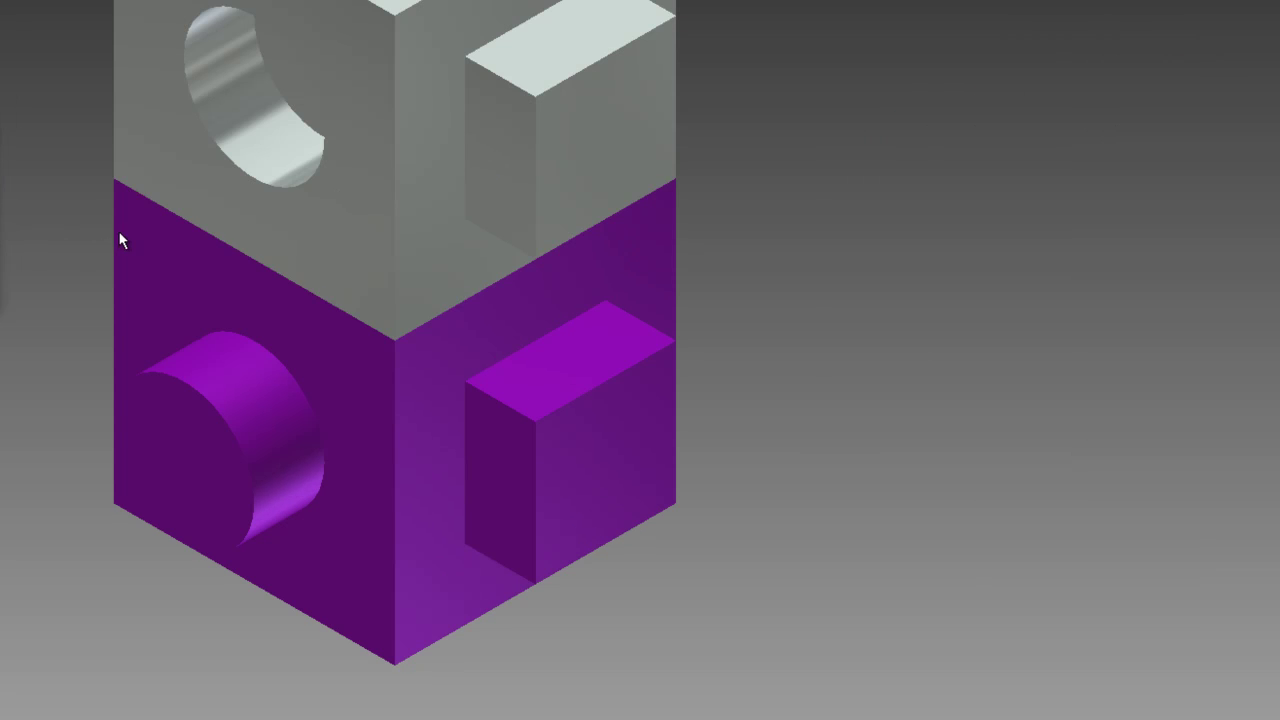
pyautogui.moveTo(120, 234); pyautogui.dragTo(151, 249)
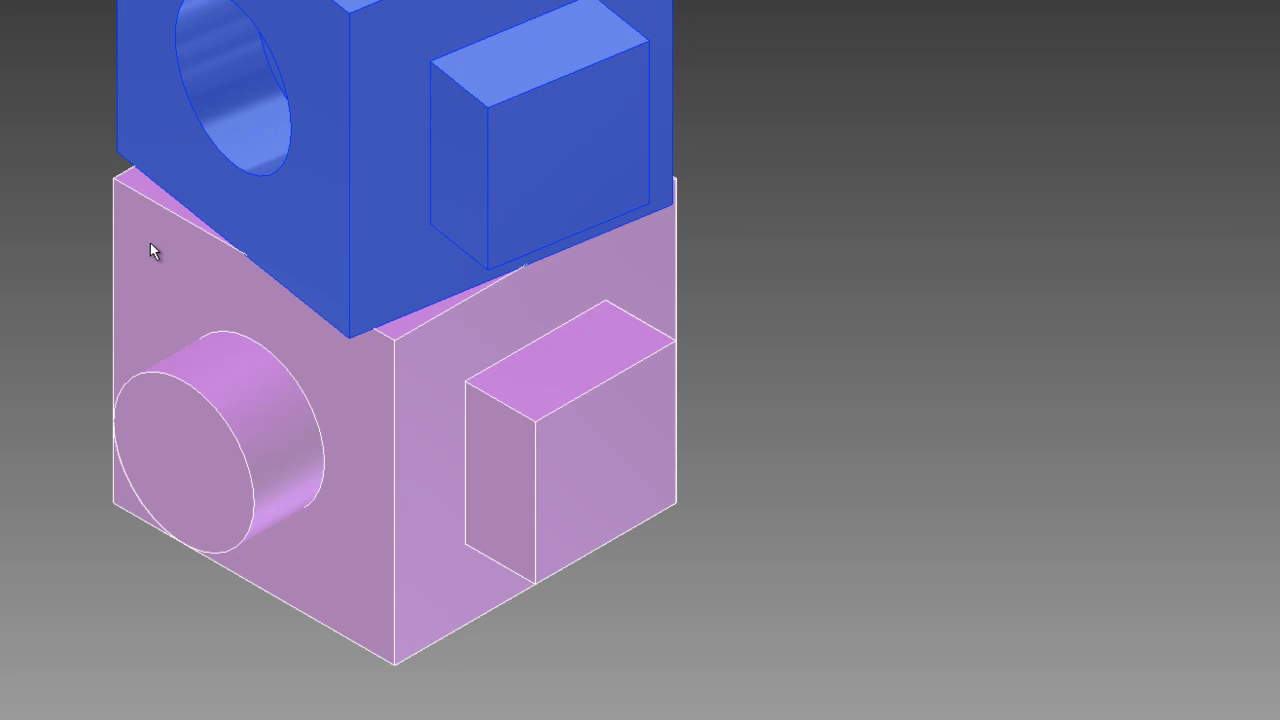
pyautogui.scroll(-2, 154, 240)
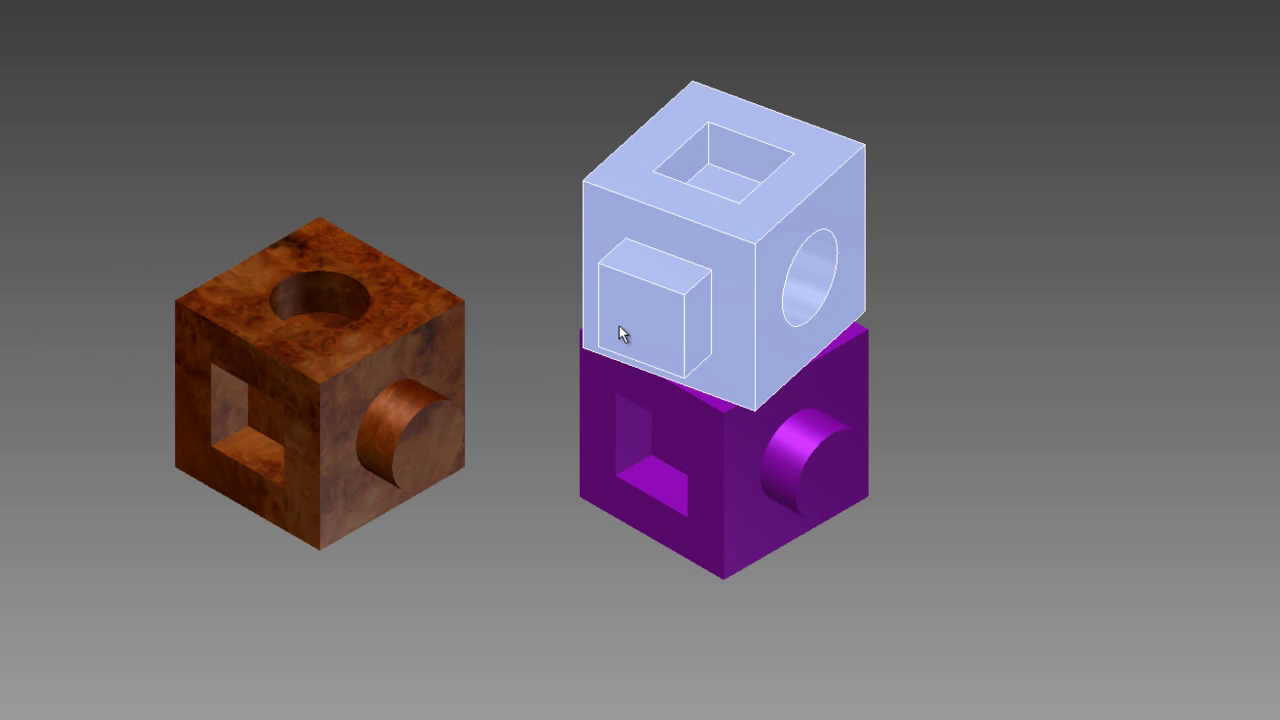
# Mate the brown cube's face against the grey cube's tab face and apply it
pyautogui.click(257, 229)
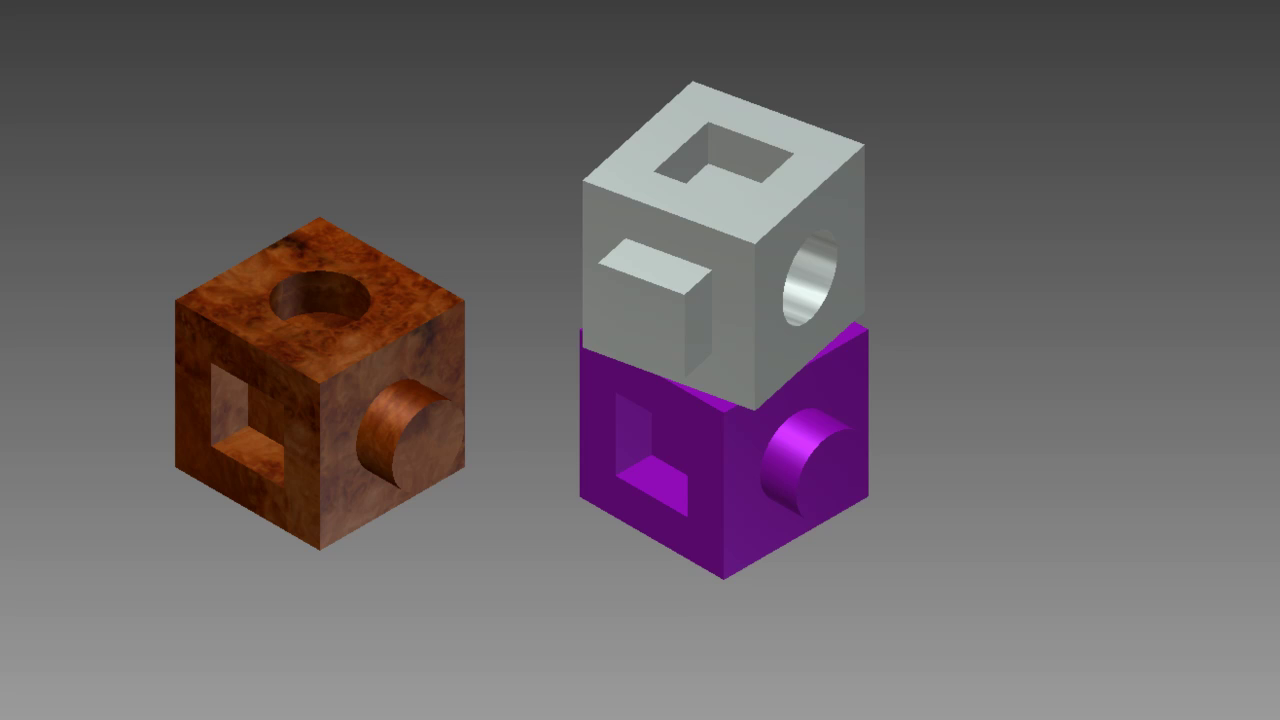
pyautogui.rightClick(3, 200)
pyautogui.click(45, 150)
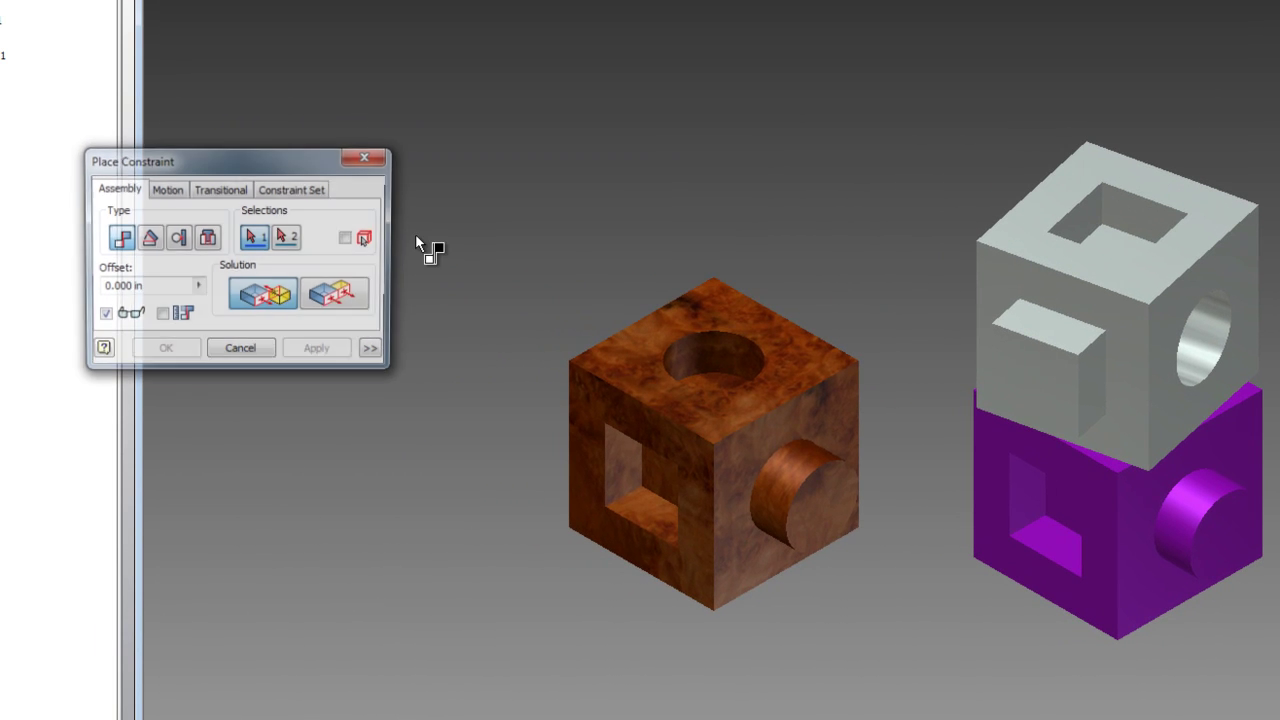
pyautogui.click(1050, 390)
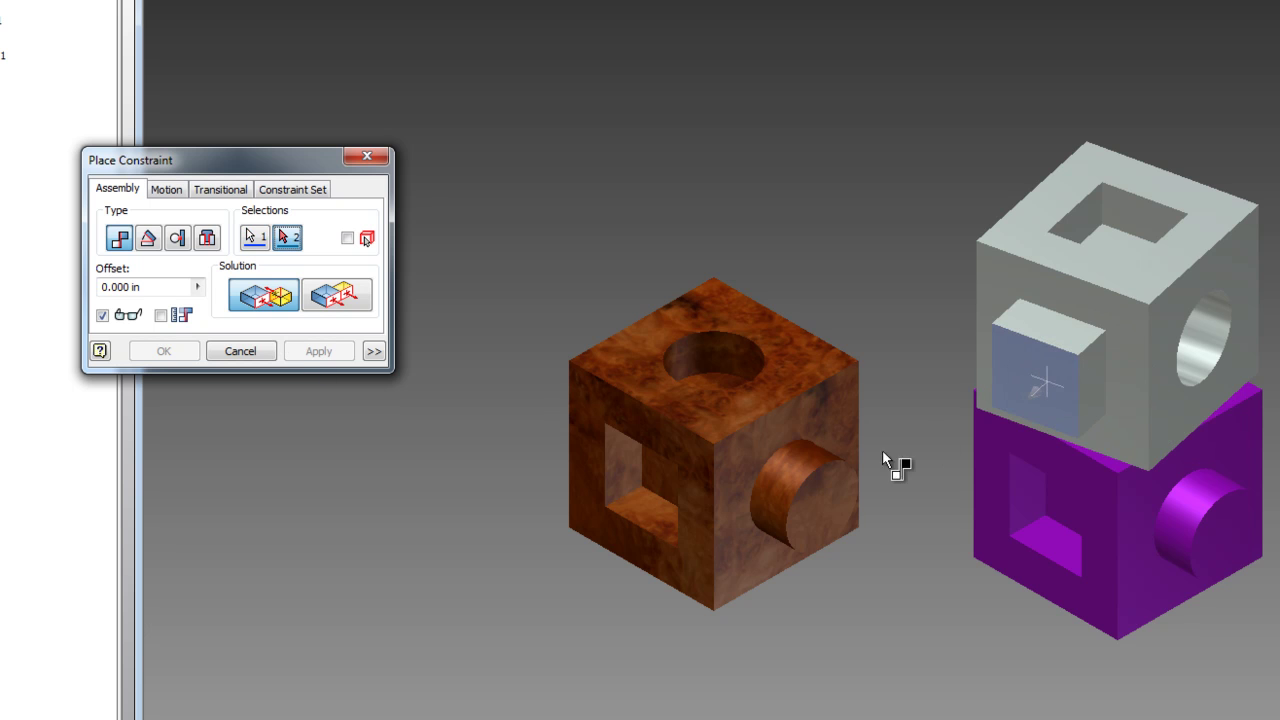
pyautogui.click(658, 476)
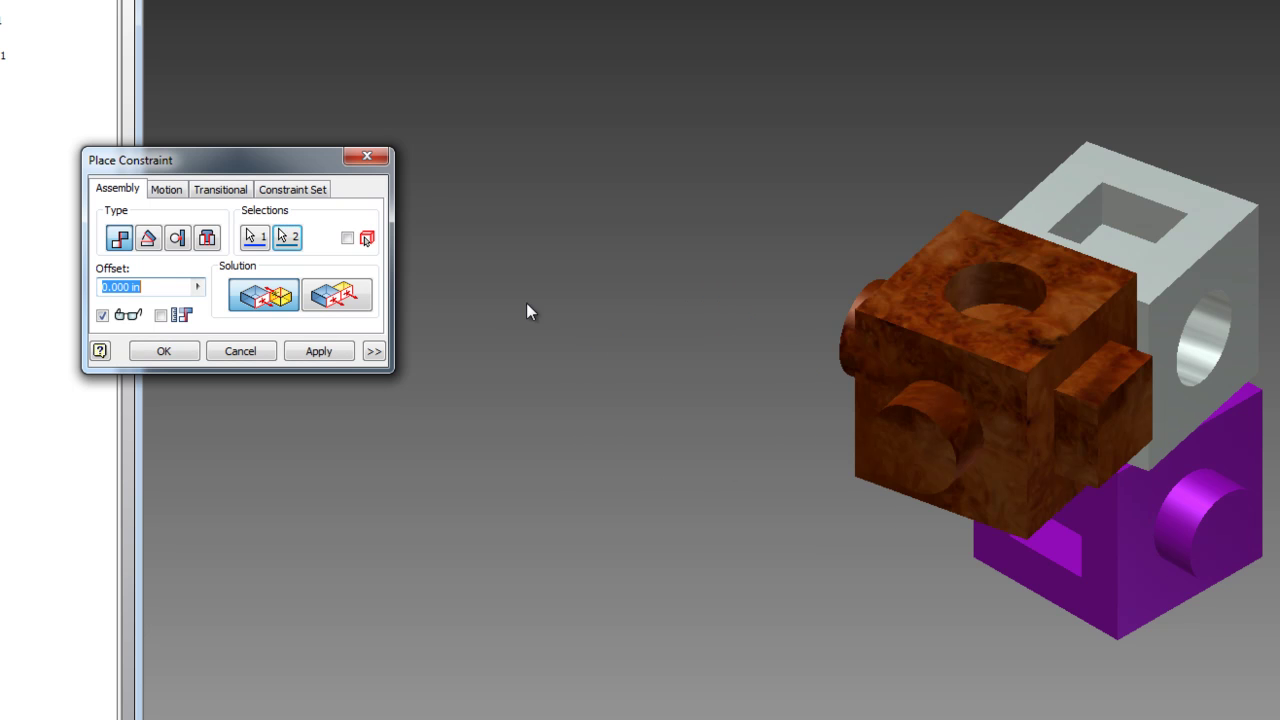
pyautogui.click(333, 352)
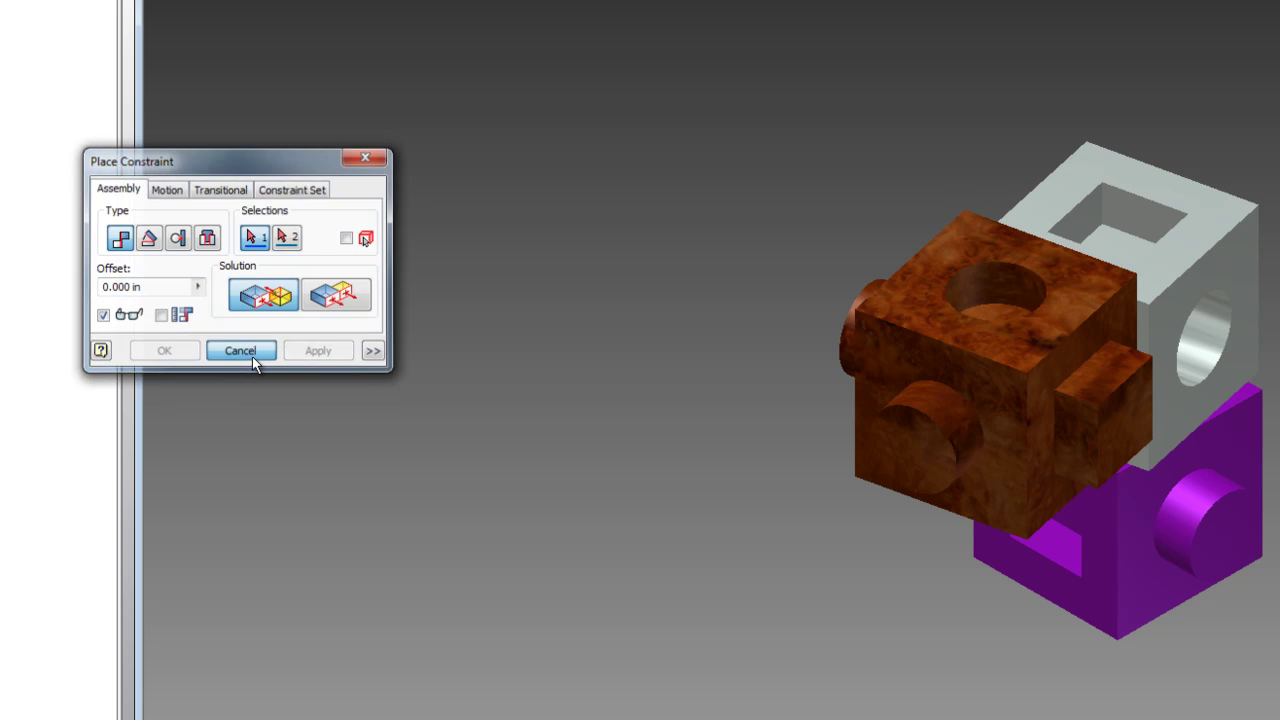
pyautogui.click(252, 354)
# Drag the brown and grey cubes to test the mate, swinging the brown cube left
pyautogui.moveTo(1000, 448); pyautogui.dragTo(866, 437)
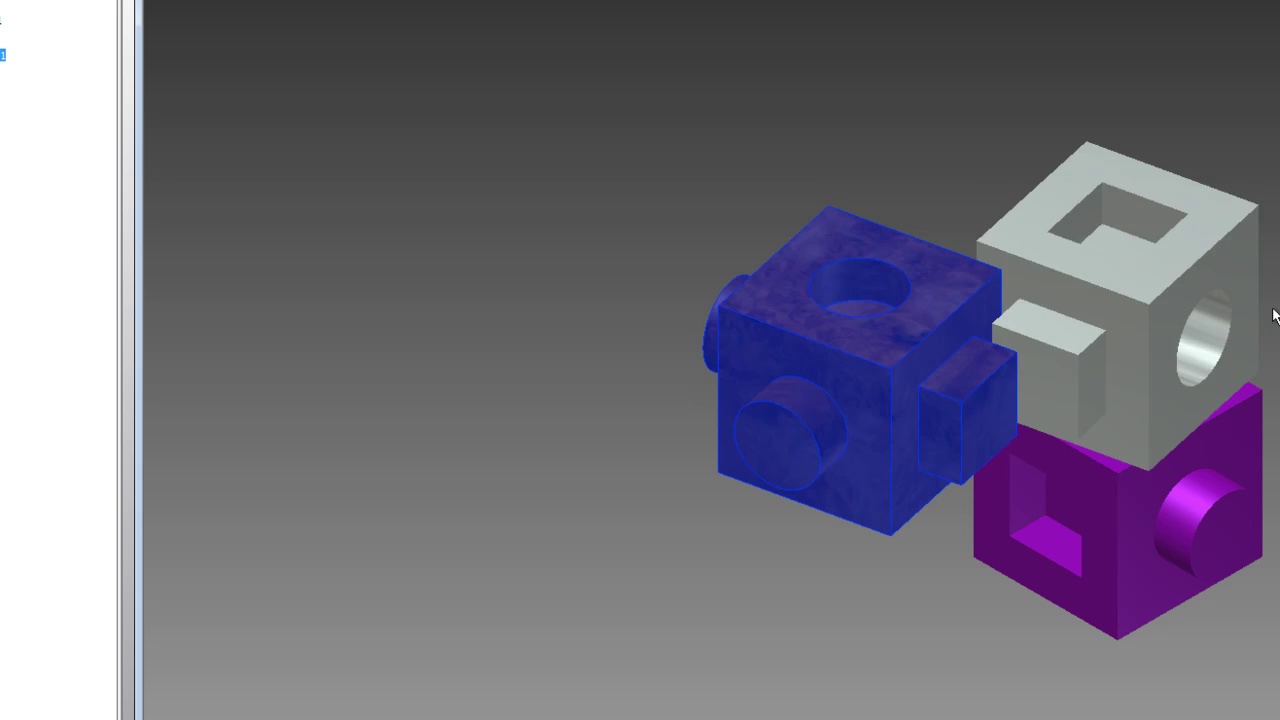
pyautogui.click(1224, 352)
pyautogui.moveTo(1224, 352)
pyautogui.mouseDown()
pyautogui.moveTo(1183, 371)
pyautogui.moveTo(1131, 371)
pyautogui.moveTo(1182, 374)
pyautogui.moveTo(1214, 363)
pyautogui.moveTo(1160, 372)
pyautogui.moveTo(1204, 358)
pyautogui.mouseUp()
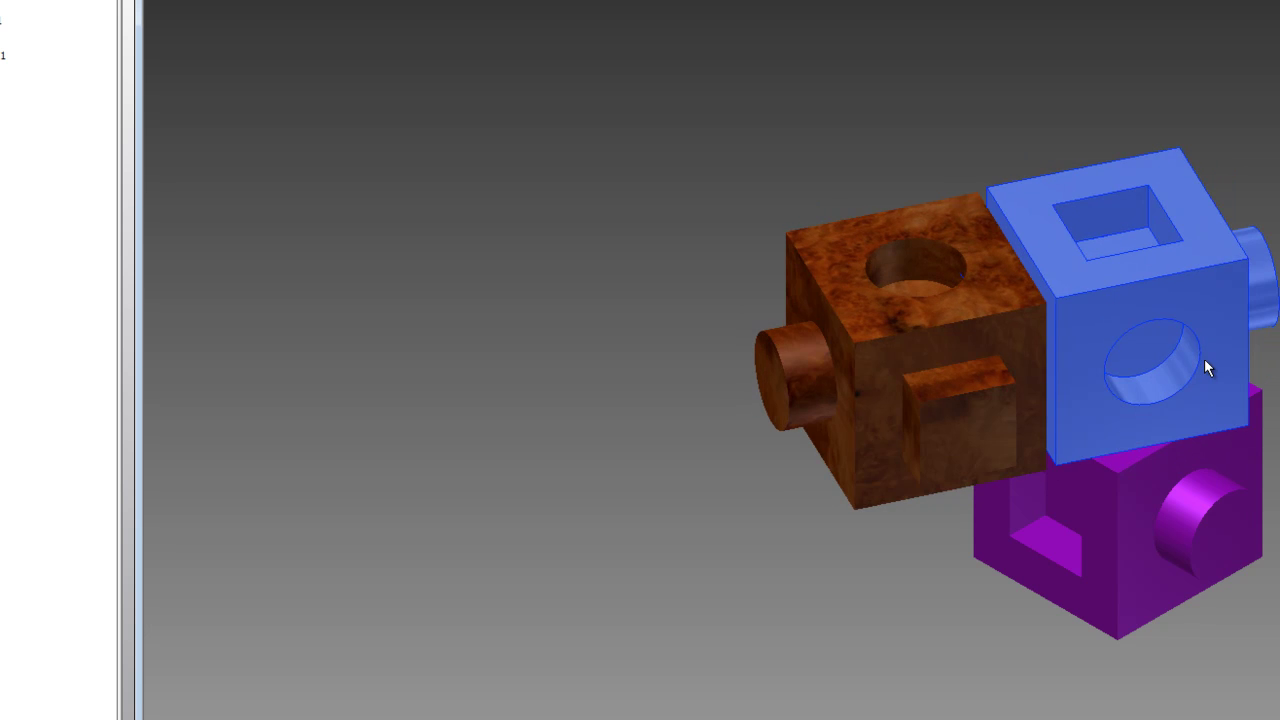
pyautogui.click(991, 399)
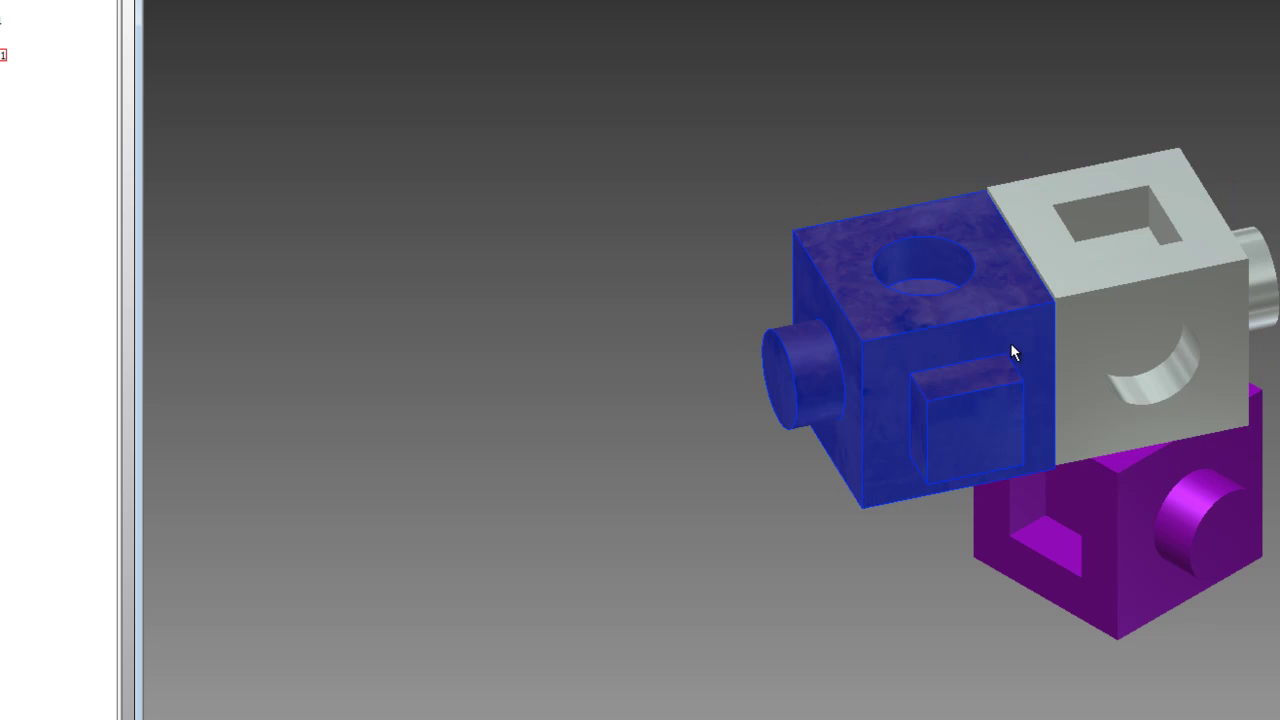
pyautogui.moveTo(1014, 351); pyautogui.dragTo(771, 358)
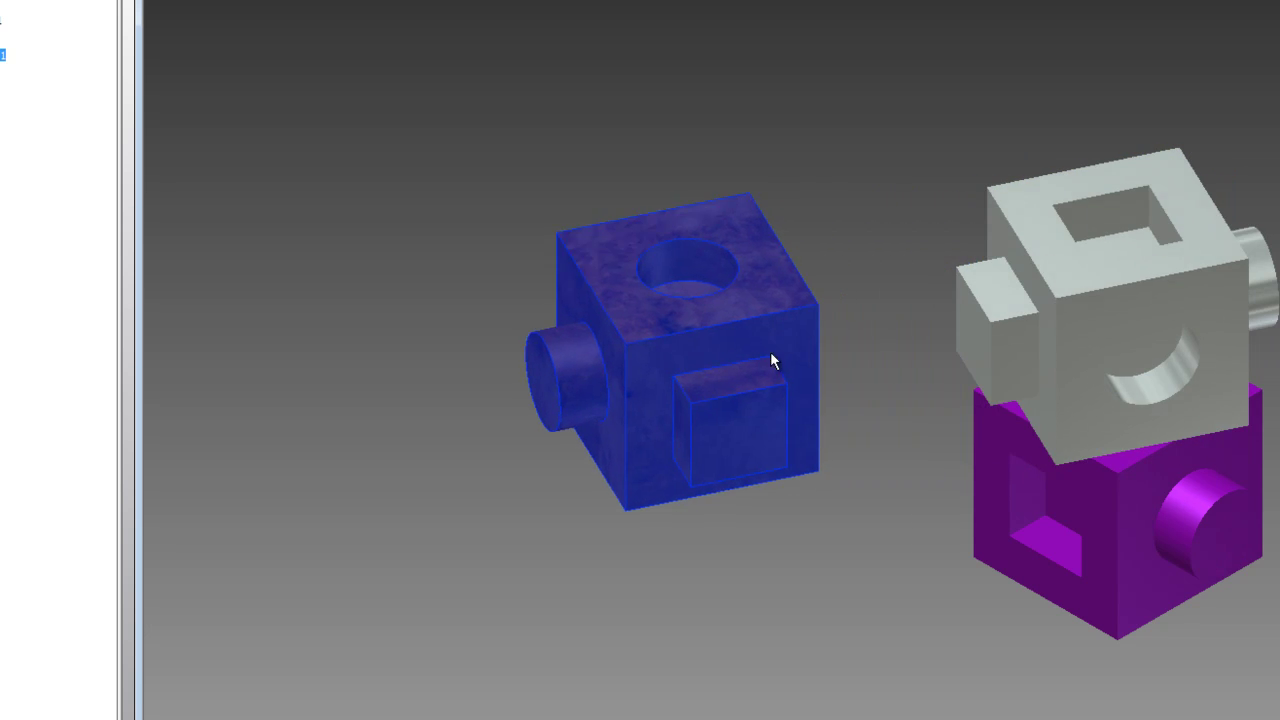
# Make the brown cube's front face flush with the grey cube's front face
pyautogui.click(802, 206)
pyautogui.rightClick(804, 203)
pyautogui.click(838, 172)
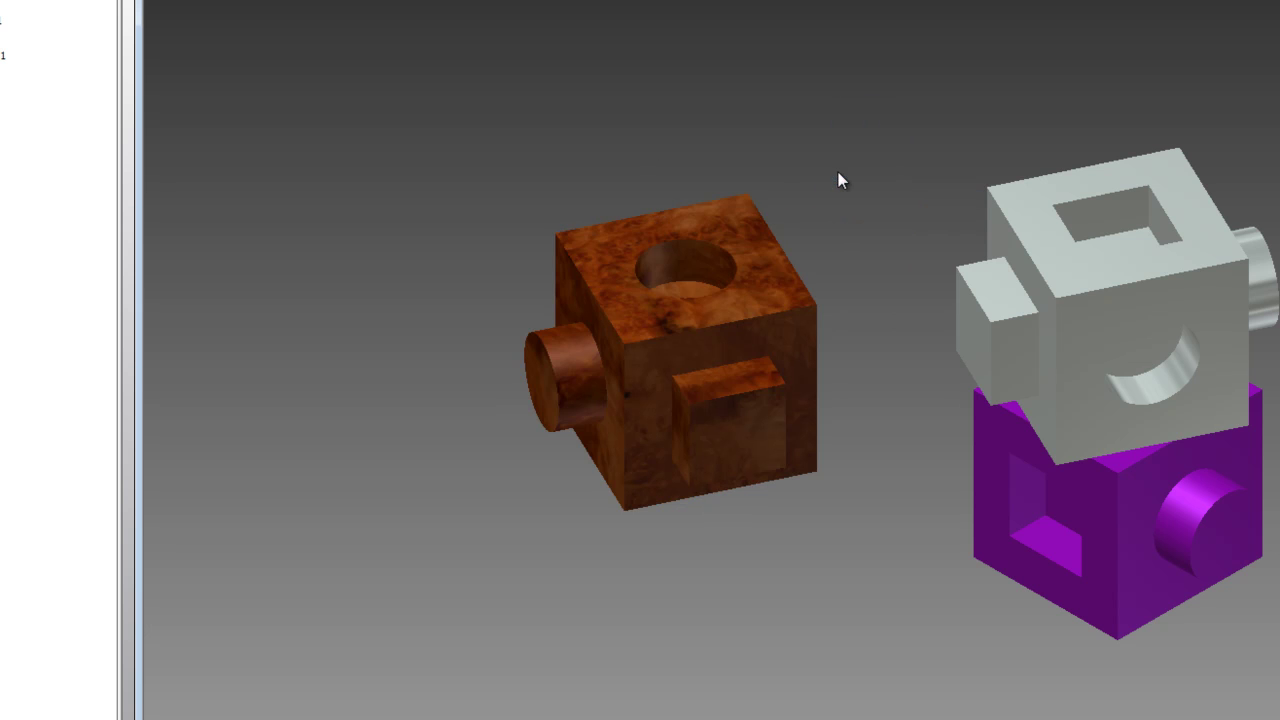
pyautogui.click(336, 298)
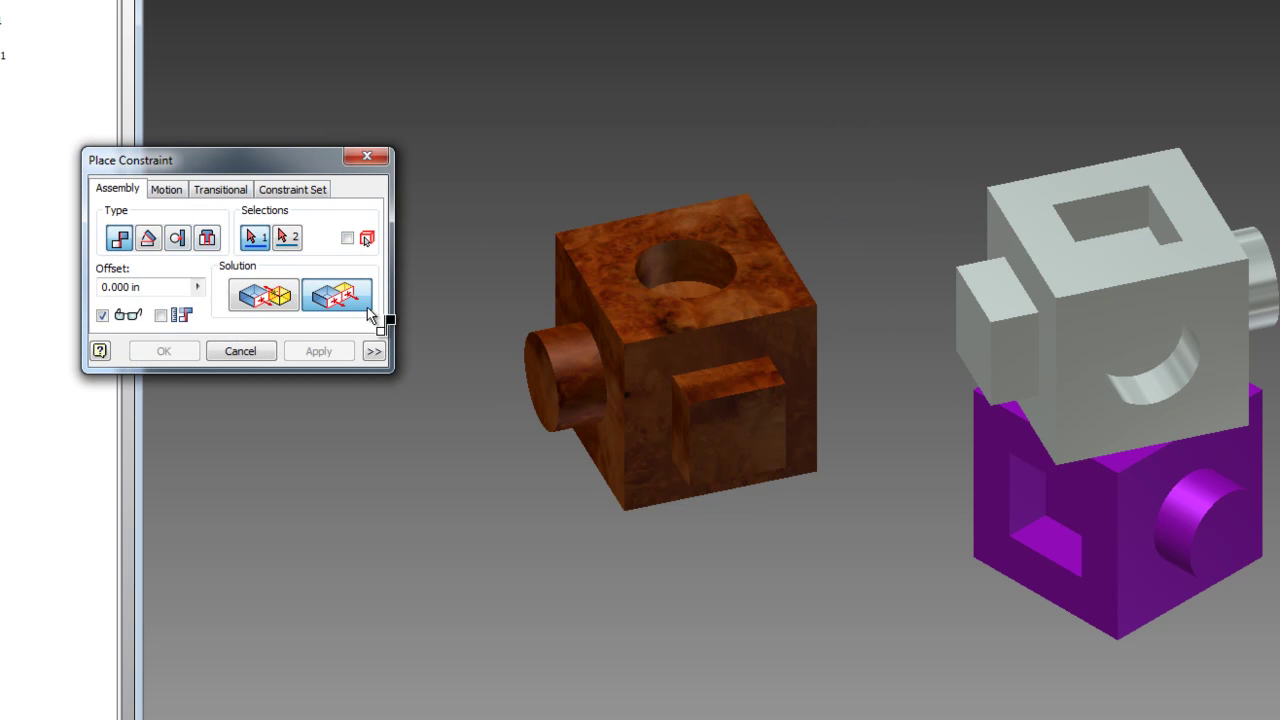
pyautogui.click(798, 344)
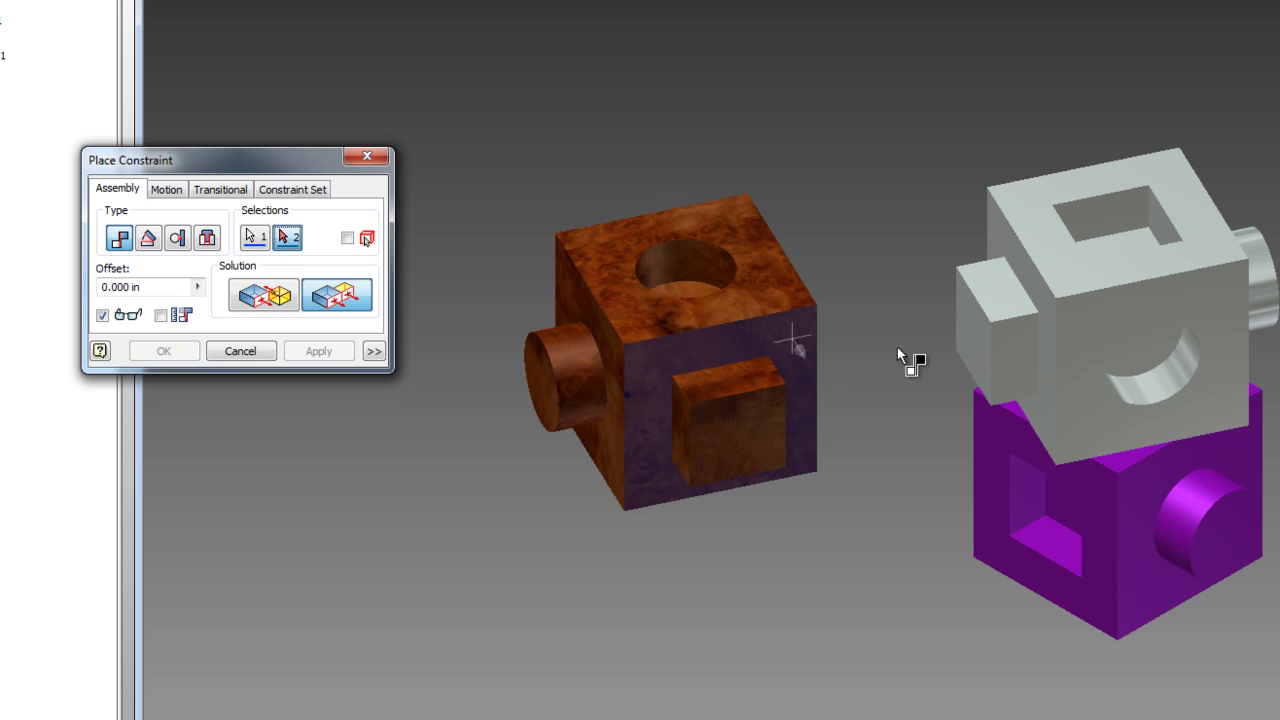
pyautogui.click(1063, 321)
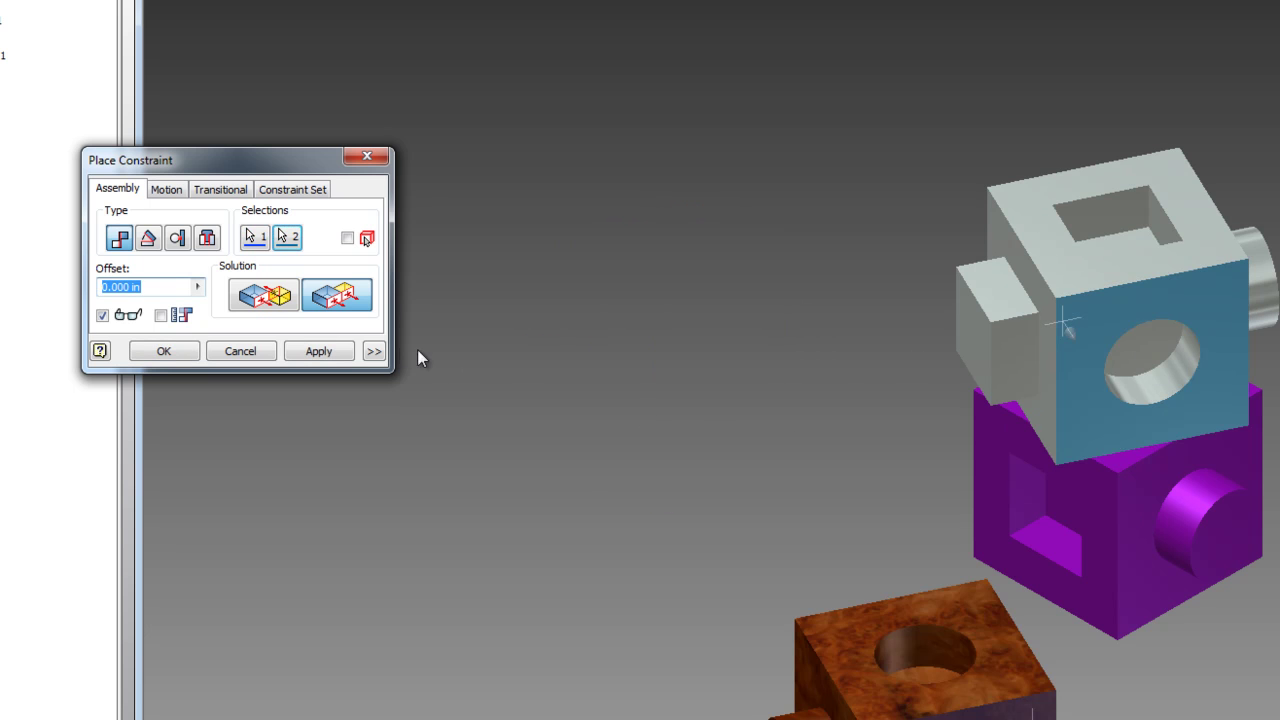
pyautogui.click(318, 351)
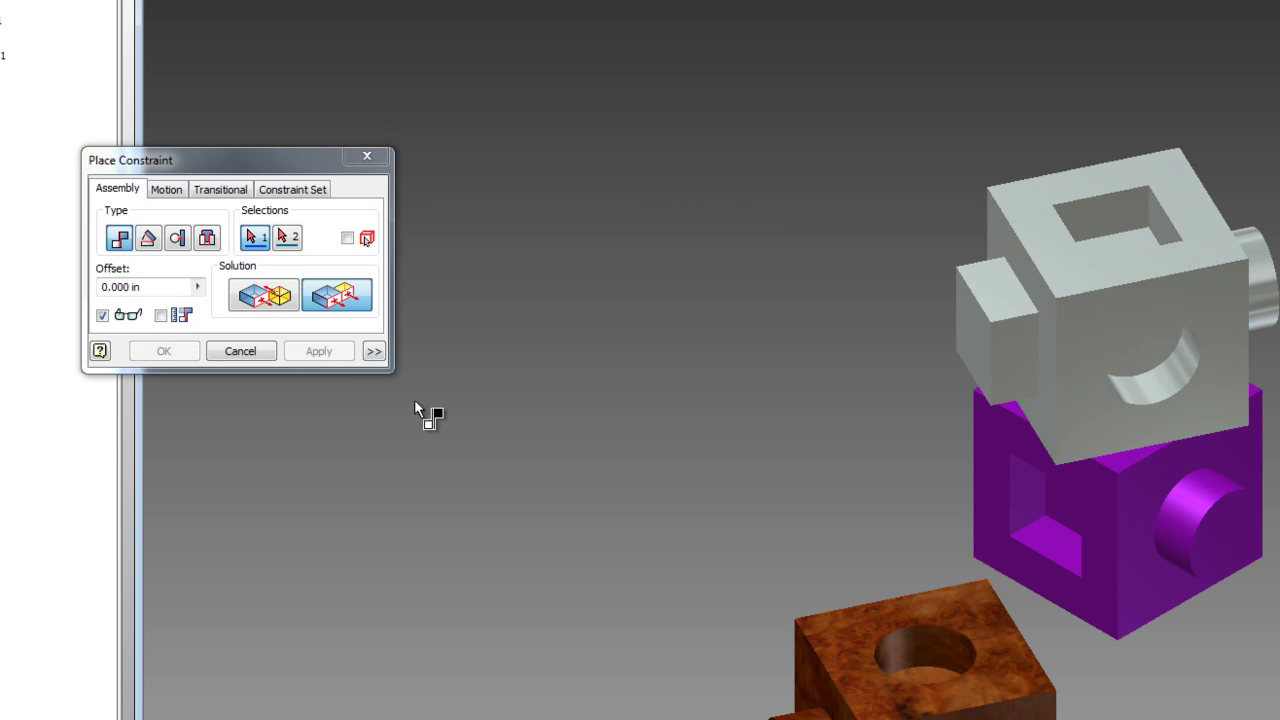
# Make the brown and grey cubes' top faces flush, then swing the brown cube to check
pyautogui.click(981, 613)
pyautogui.click(1052, 263)
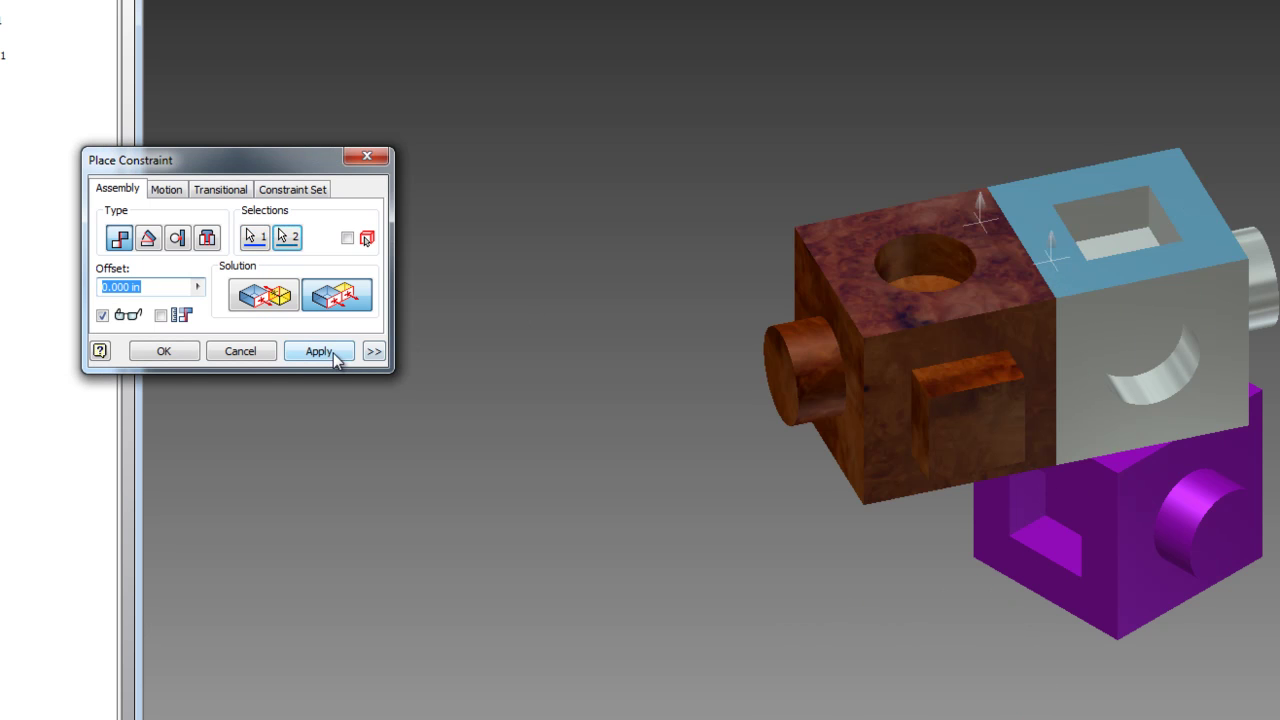
pyautogui.click(334, 352)
pyautogui.click(262, 357)
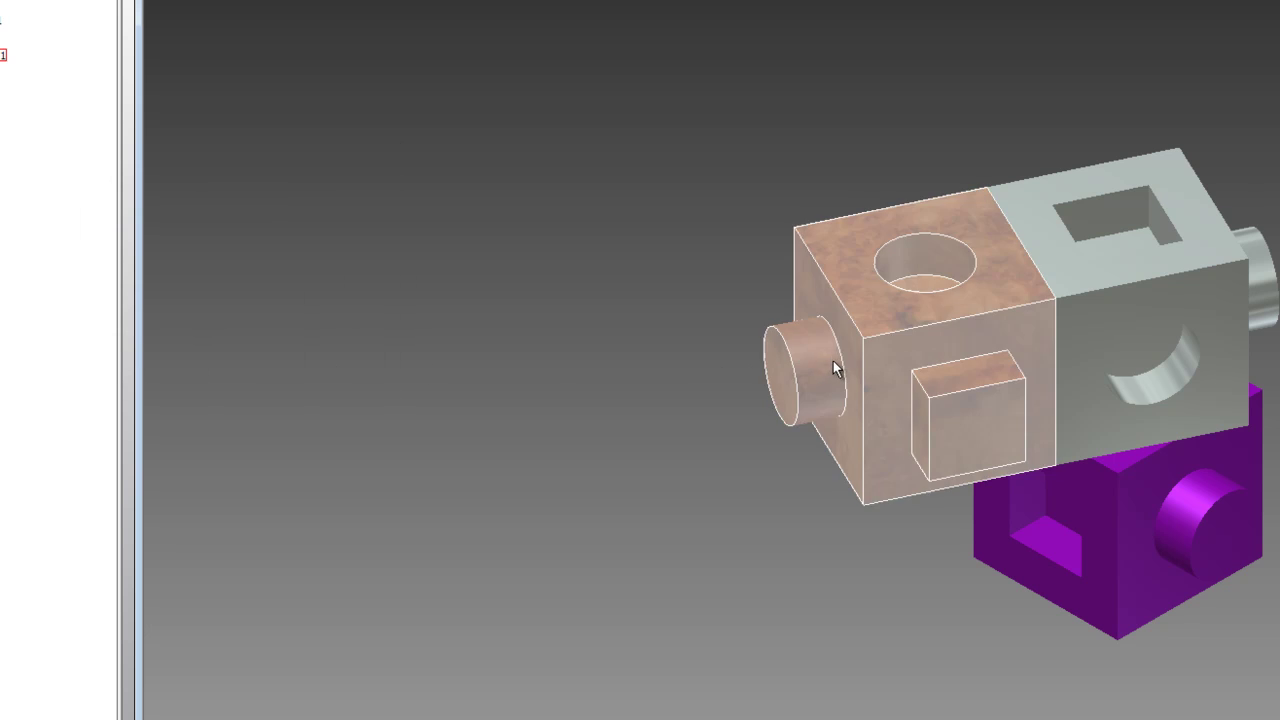
pyautogui.moveTo(836, 370); pyautogui.dragTo(846, 266)
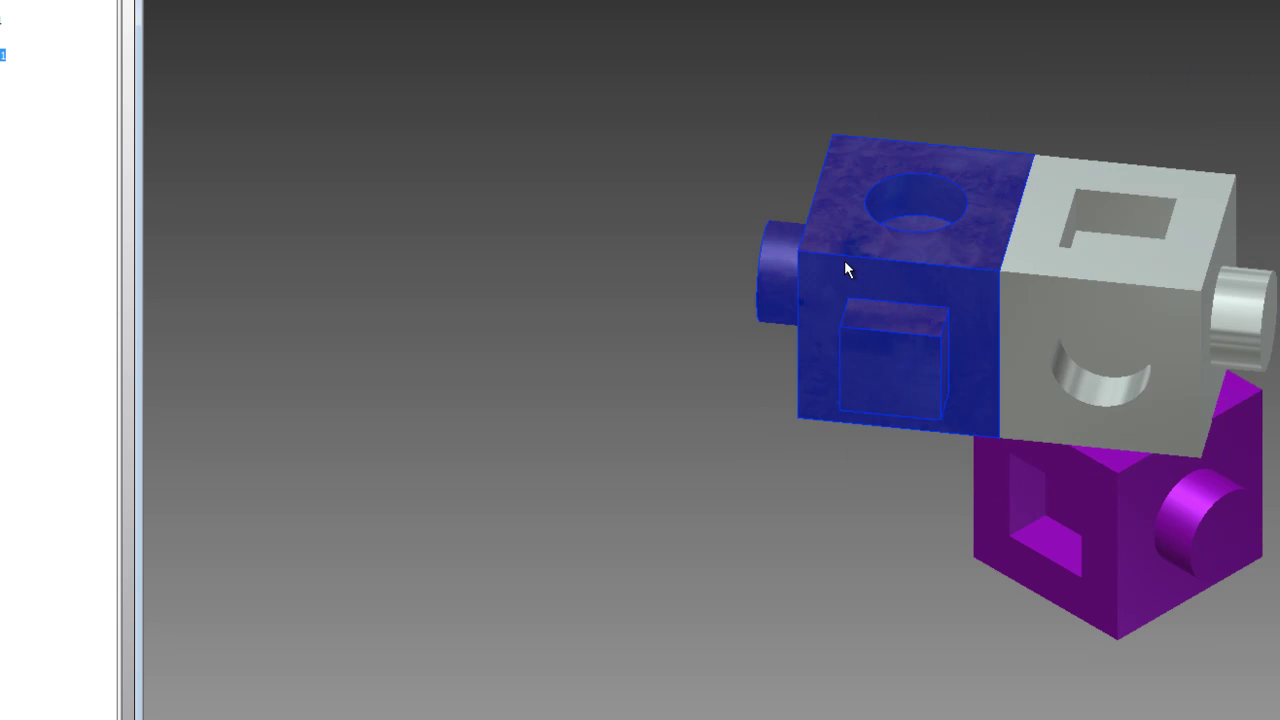
pyautogui.click(976, 398)
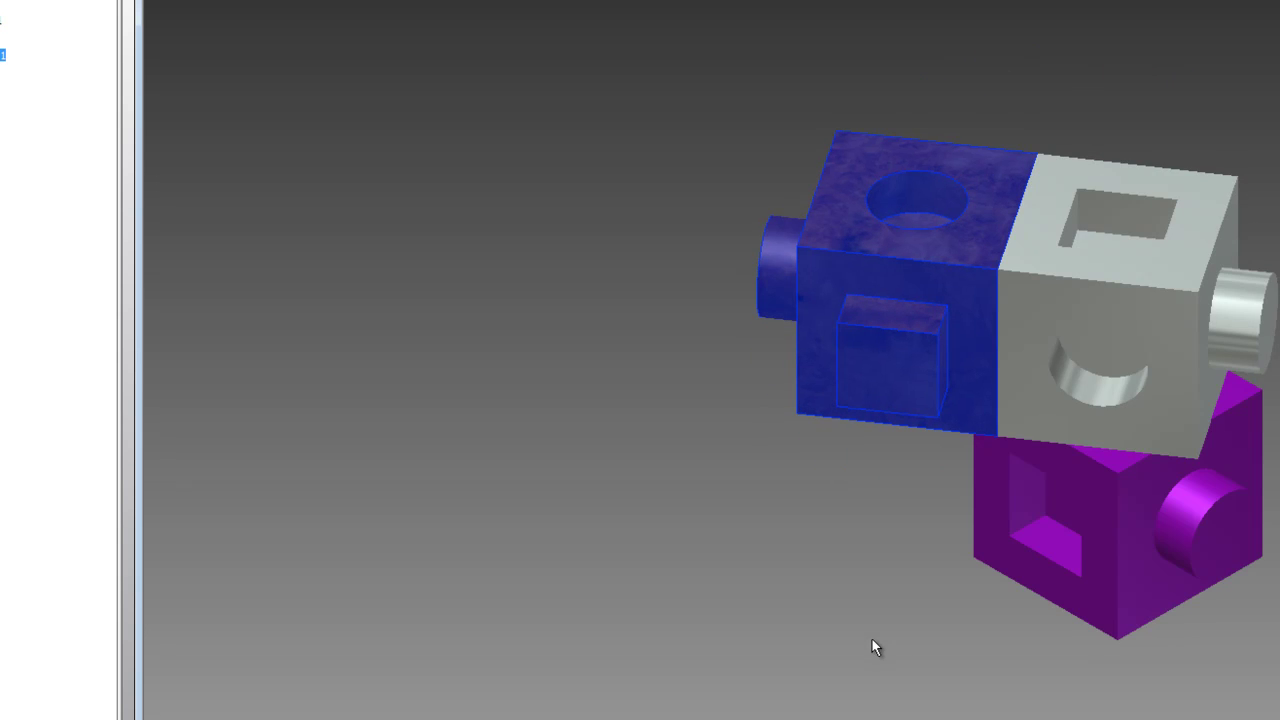
pyautogui.click(818, 590)
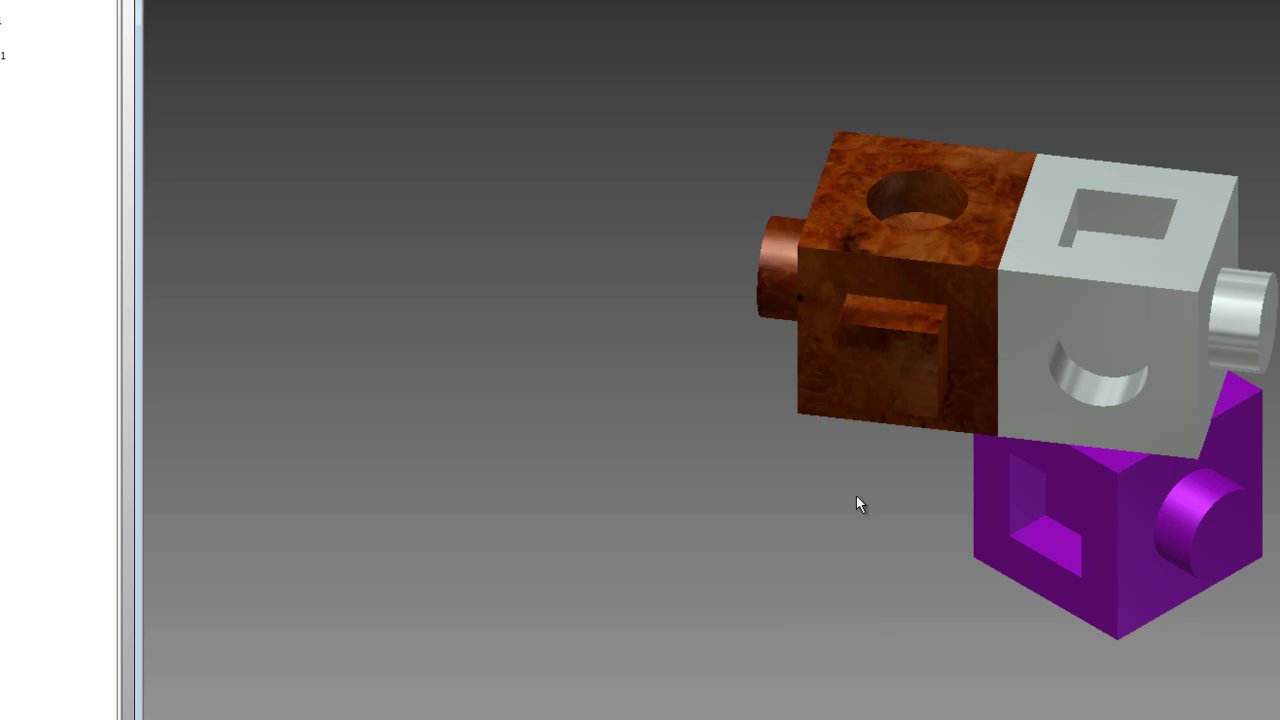
# After a test drag of the brown cube, open Save As and type 'spc-' as the file name
pyautogui.moveTo(871, 389); pyautogui.dragTo(986, 298)
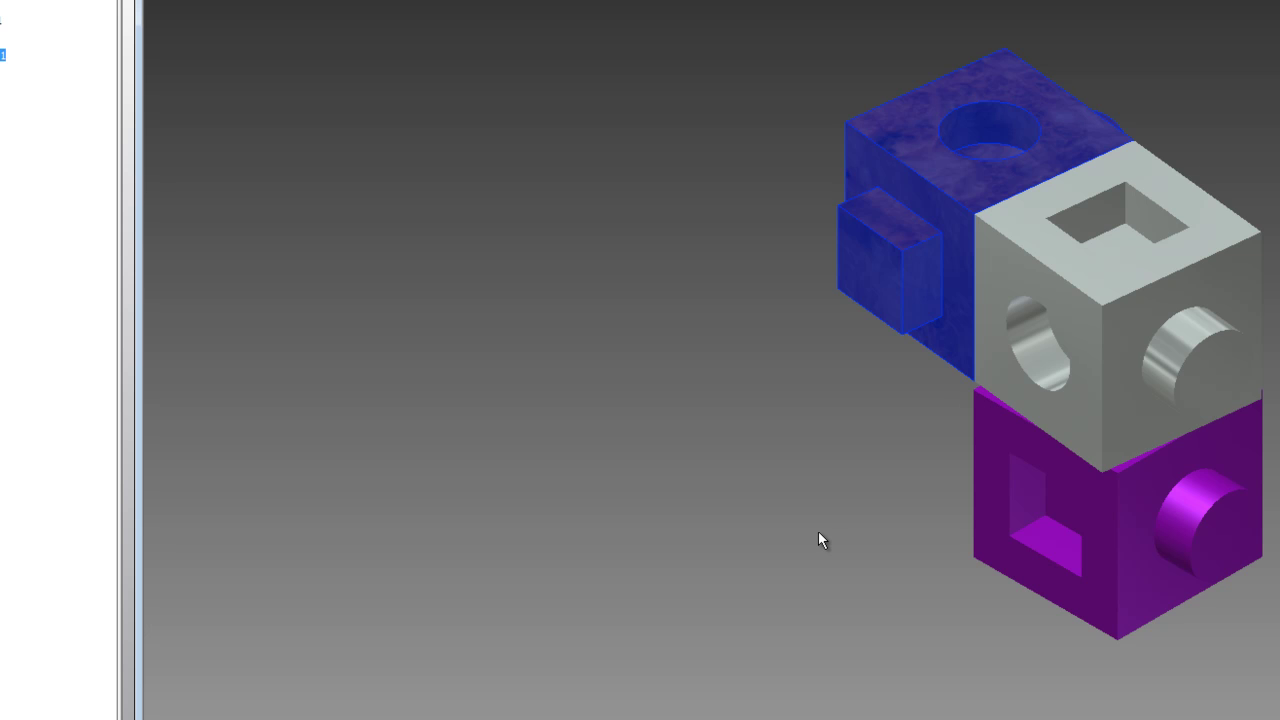
pyautogui.click(705, 432)
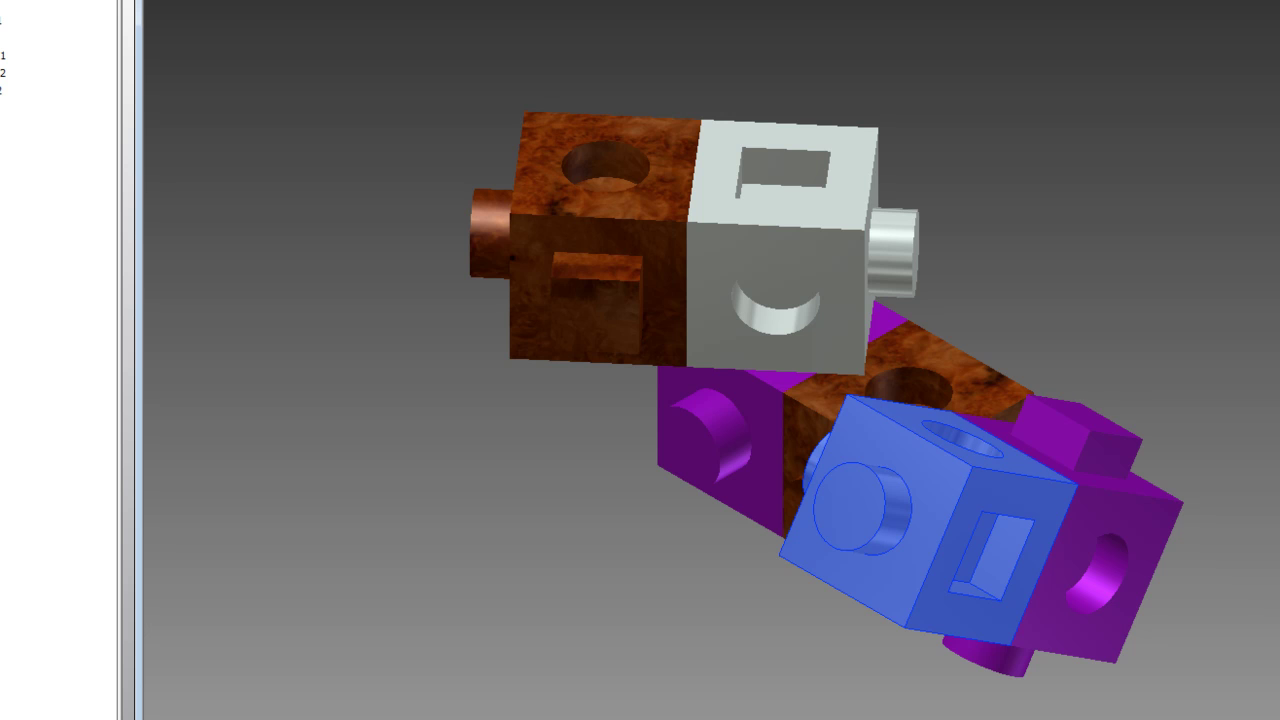
pyautogui.hotkey('ctrl', 's')
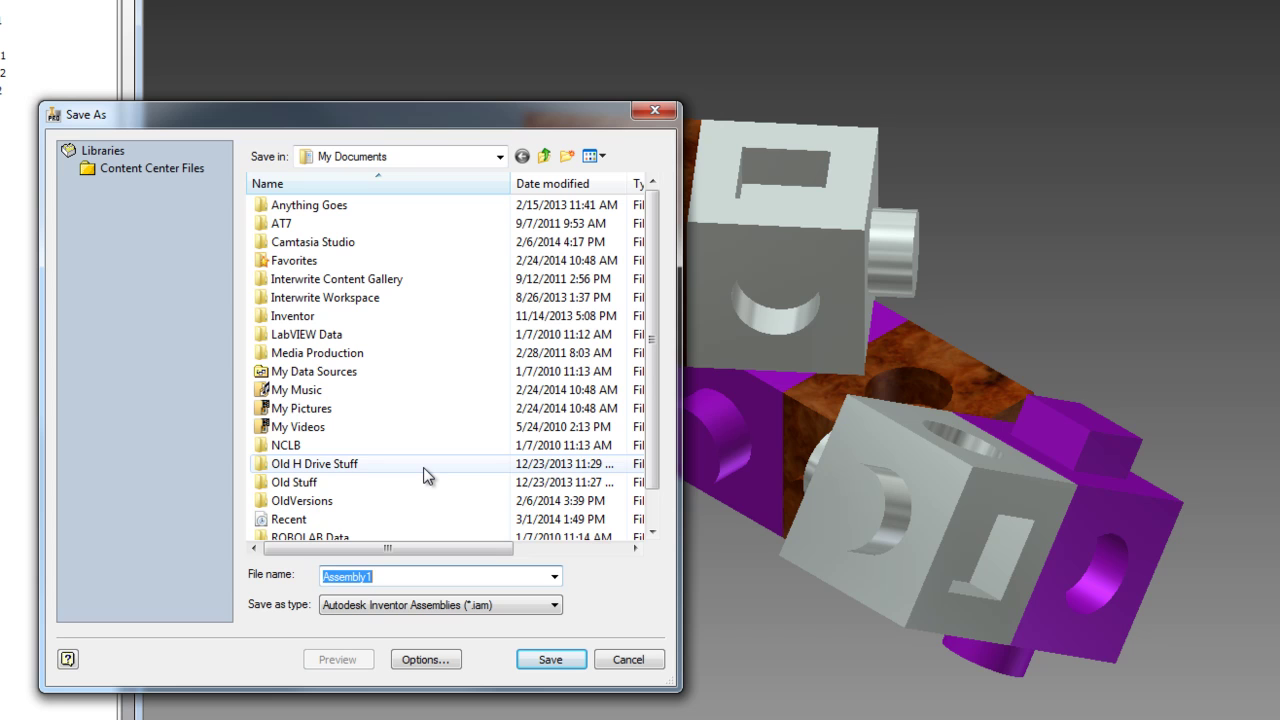
pyautogui.write('spc')
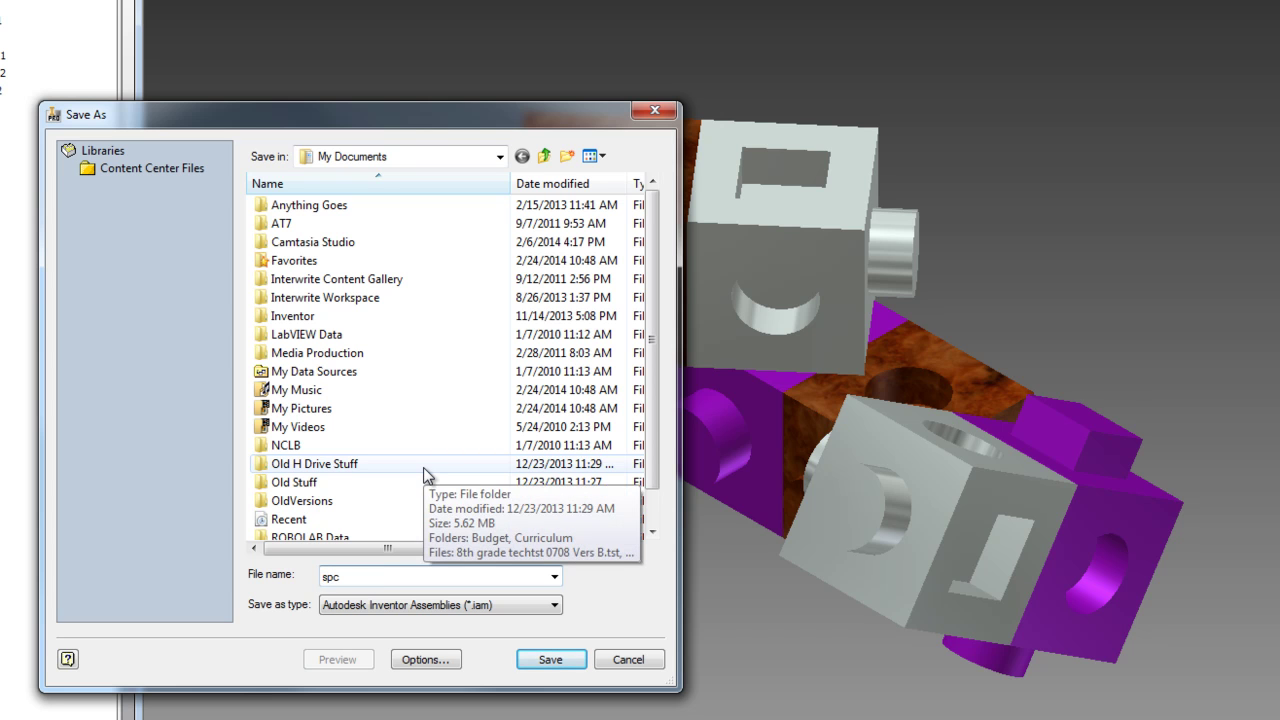